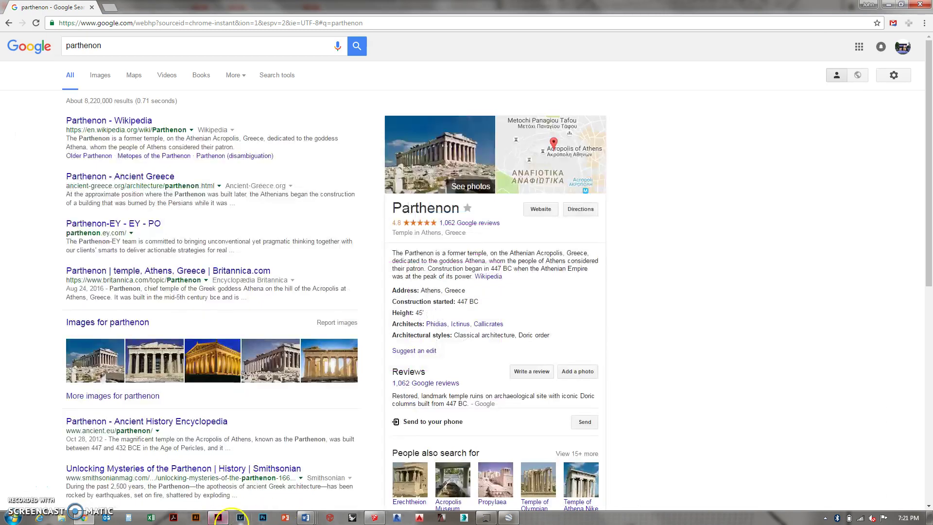
Switch to the 3203 Case Study 2 document in InDesign and look over its template spreads.
mouse_move(214, 520)
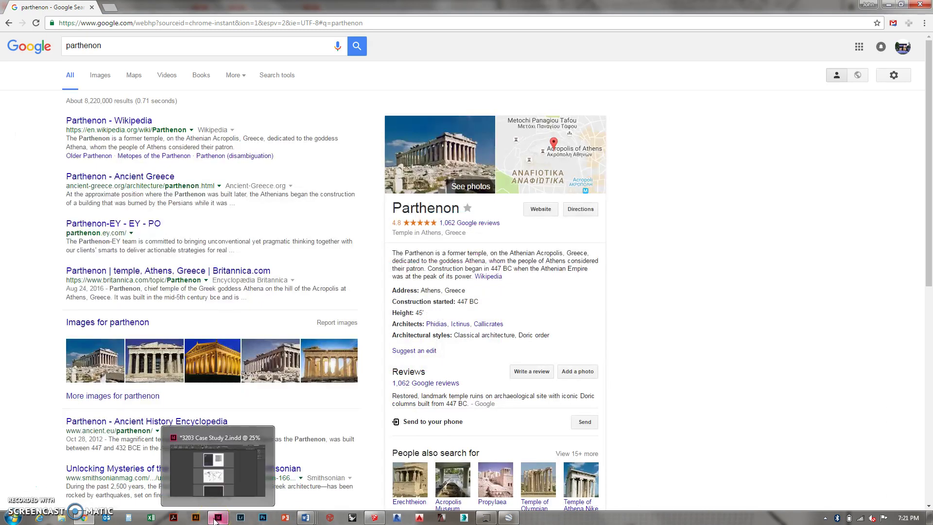
left_click(214, 519)
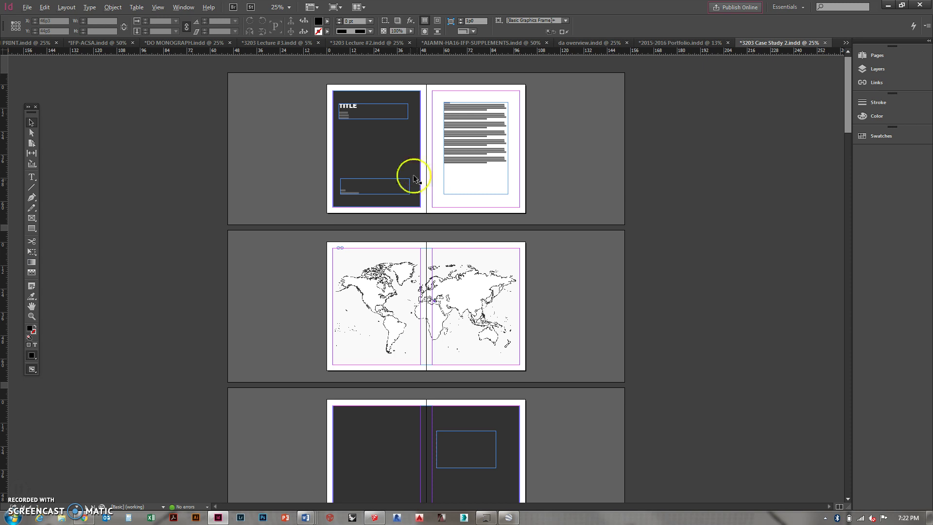
key("ctrl+equal")
key("ctrl+equal")
key("ctrl+equal")
key("ctrl+equal")
key("ctrl+minus")
key("ctrl+minus")
key("ctrl+minus")
key("ctrl+minus")
key("ctrl+equal")
key("ctrl+equal")
key("ctrl+equal")
key("ctrl+equal")
key("ctrl+minus")
key("ctrl+minus")
key("ctrl+minus")
key("ctrl+minus")
key("ctrl+equal")
key("ctrl+equal")
key("ctrl+equal")
key("ctrl+equal")
key("ctrl+equal")
key("ctrl+equal")
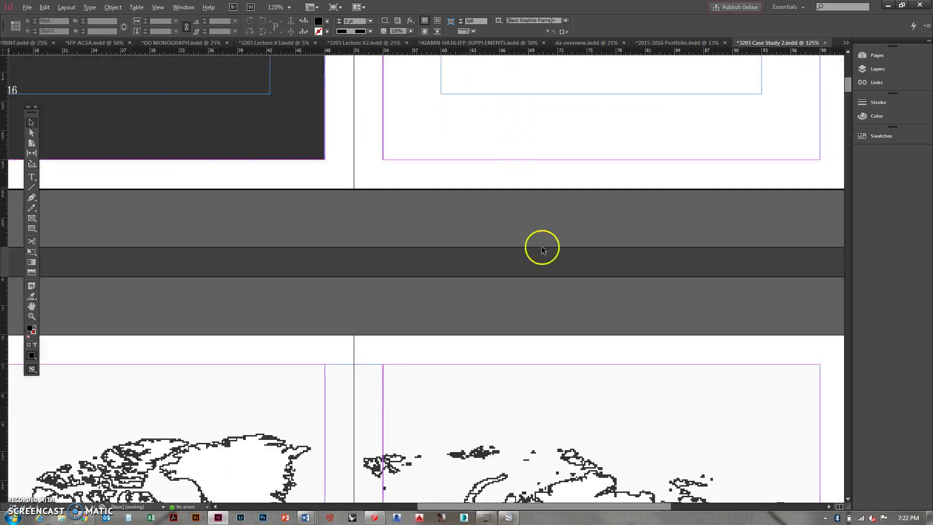
key("ctrl+minus")
key("ctrl+minus")
key("ctrl+minus")
key("ctrl+minus")
key("ctrl+minus")
key("ctrl+equal")
key("ctrl+equal")
key("ctrl+equal")
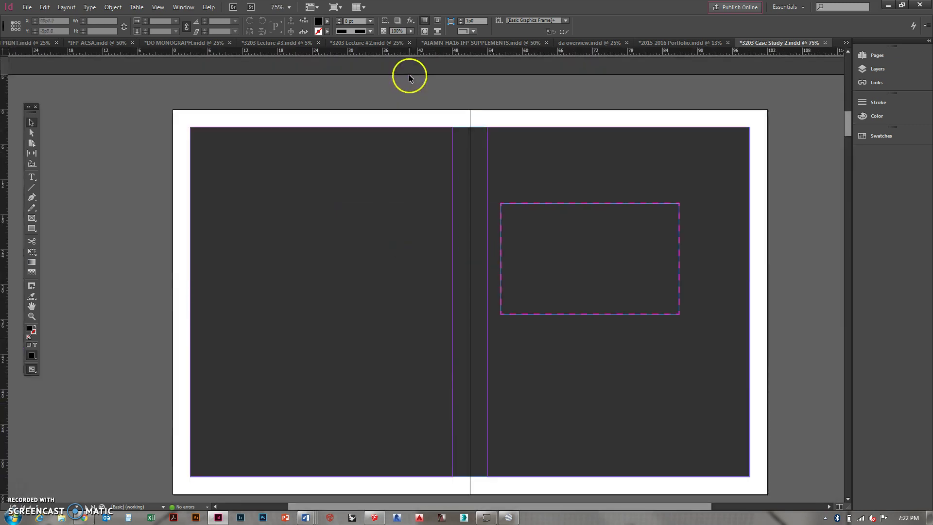
Replace the cover's TITLE placeholder with PARTHENON and enter ATHENS, GREECE as the location.
scroll(433, 229, "up", 15)
key("ctrl+equal")
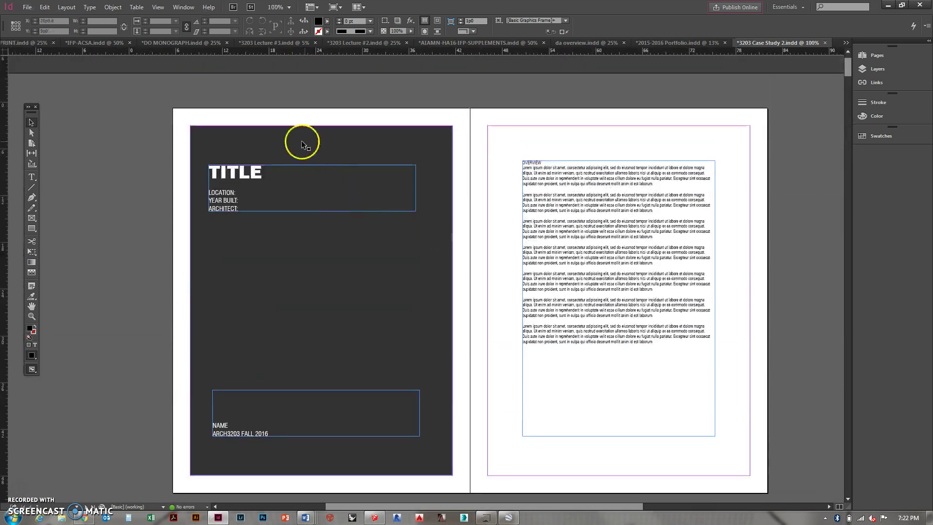
key("ctrl+equal")
double_click(220, 203)
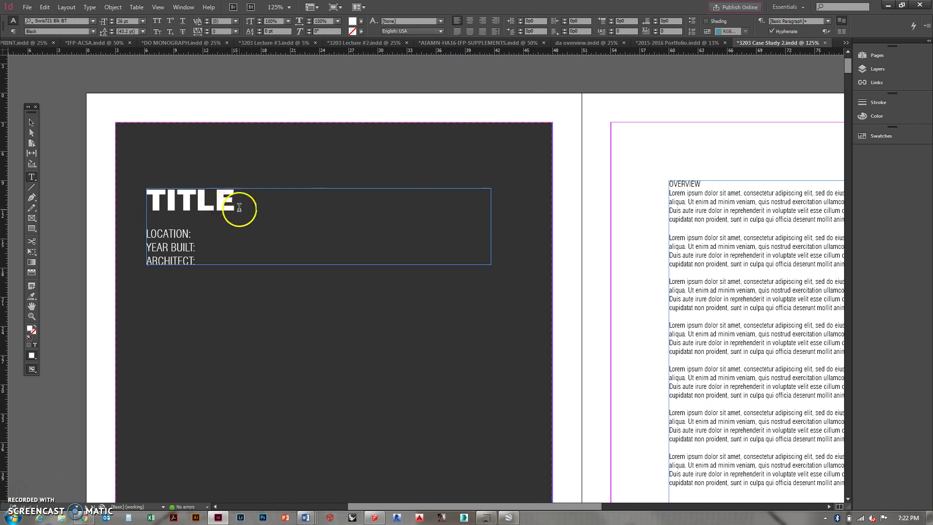
left_click_drag(235, 204, 139, 200)
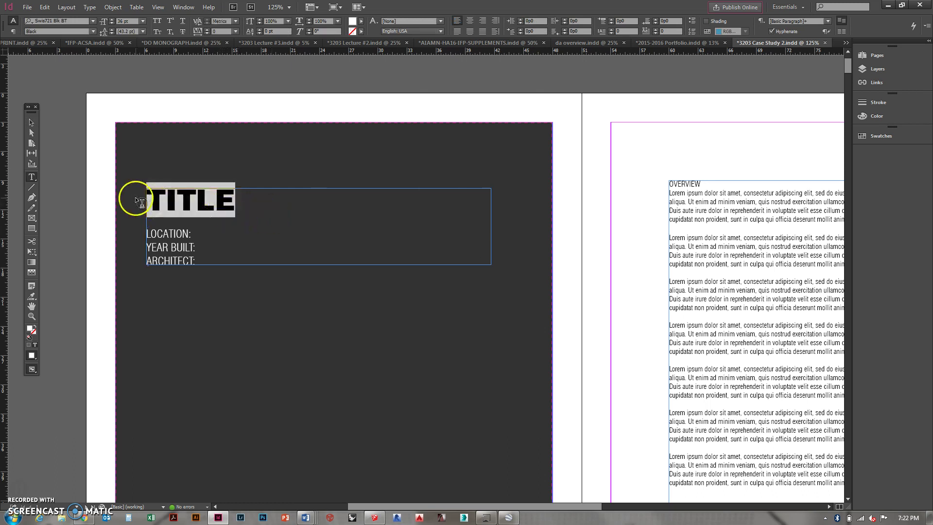
type("parthen")
key("BackSpace")
key("BackSpace")
key("BackSpace")
key("BackSpace")
key("BackSpace")
key("BackSpace")
key("BackSpace")
type("PARTHENON")
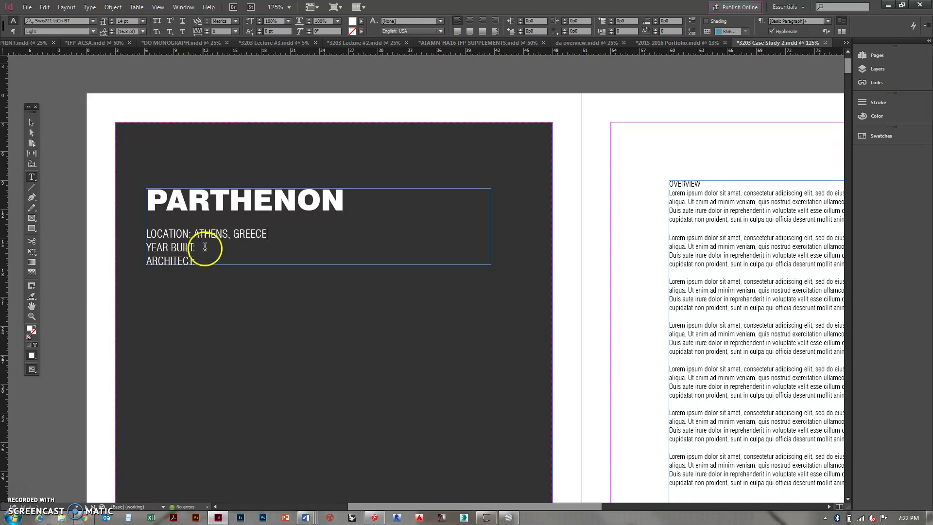
Look up the Parthenon's construction start in the Chrome search results and enter 447 BC as the cover's year built.
left_click(84, 518)
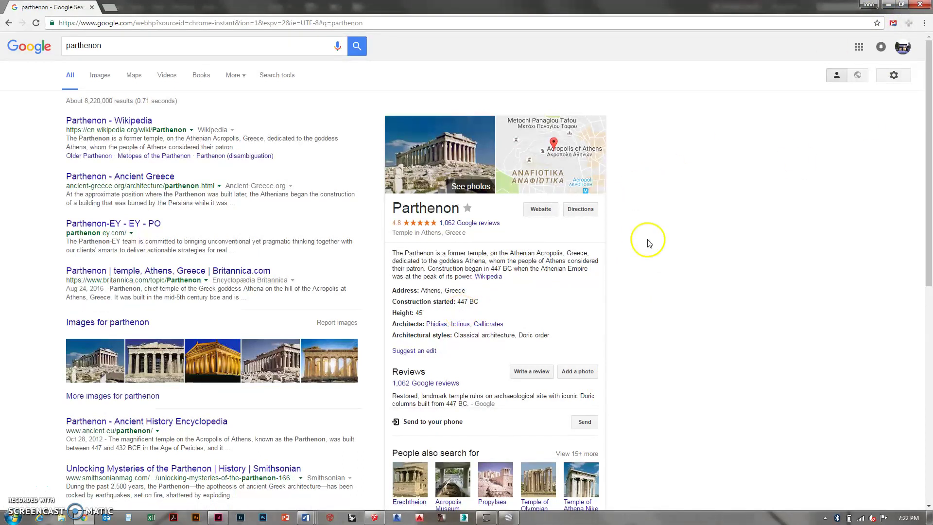
left_click(888, 6)
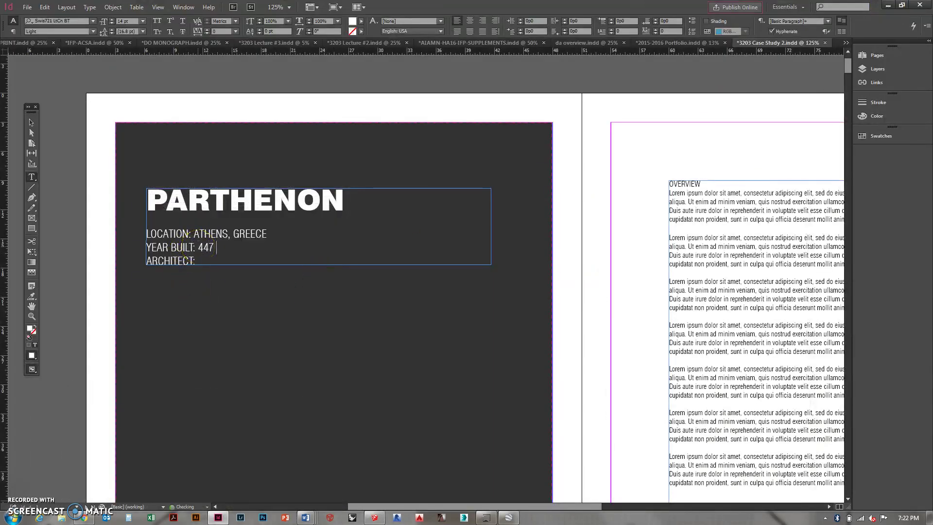
left_click(198, 260)
Switch to Chrome and search Google for ARCHITECT PARTHENON.
left_click(90, 518)
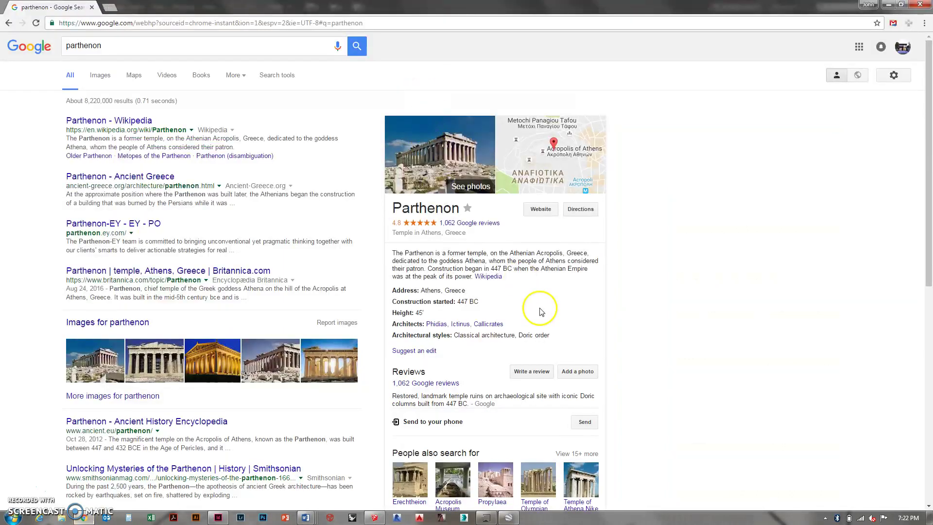
left_click(160, 46)
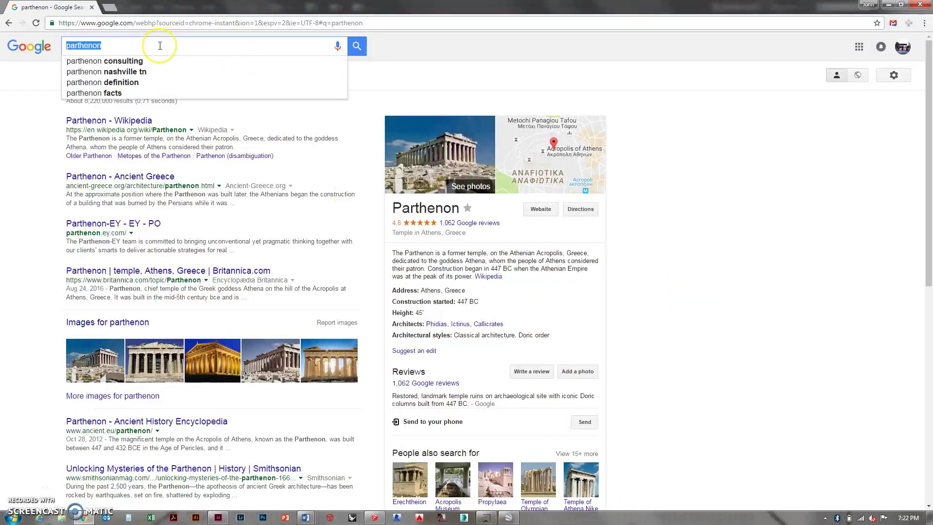
type("ARCHITECT PAR")
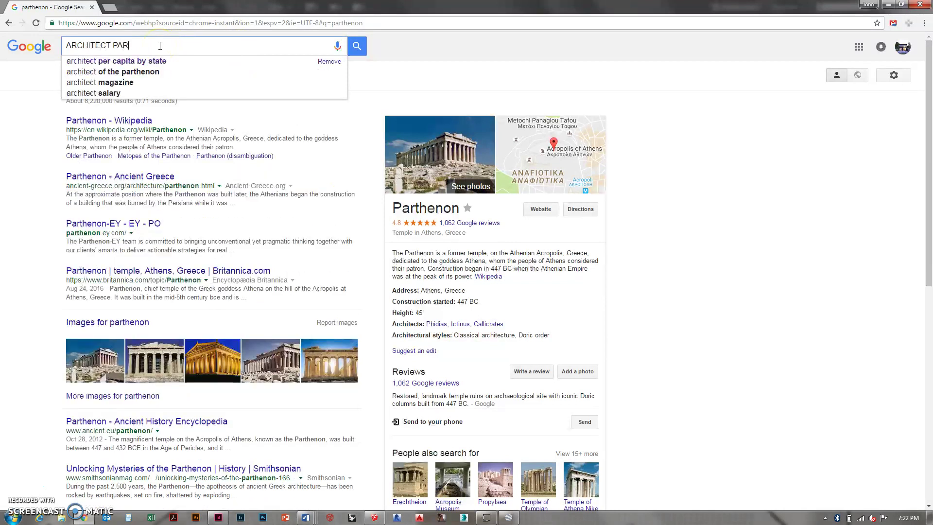
type("THENON")
key("Return")
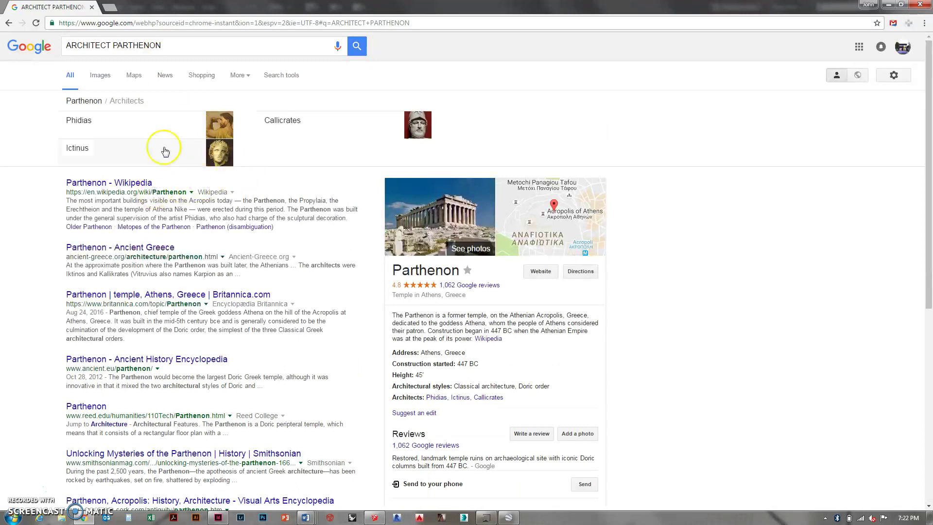
Arrange InDesign and Chrome side by side and fill in the cover's architect line with PHIDIAS, ICTINUS, CALLICRATES.
left_click_drag(469, 7, 10, 52)
scroll(266, 202, "down", 3)
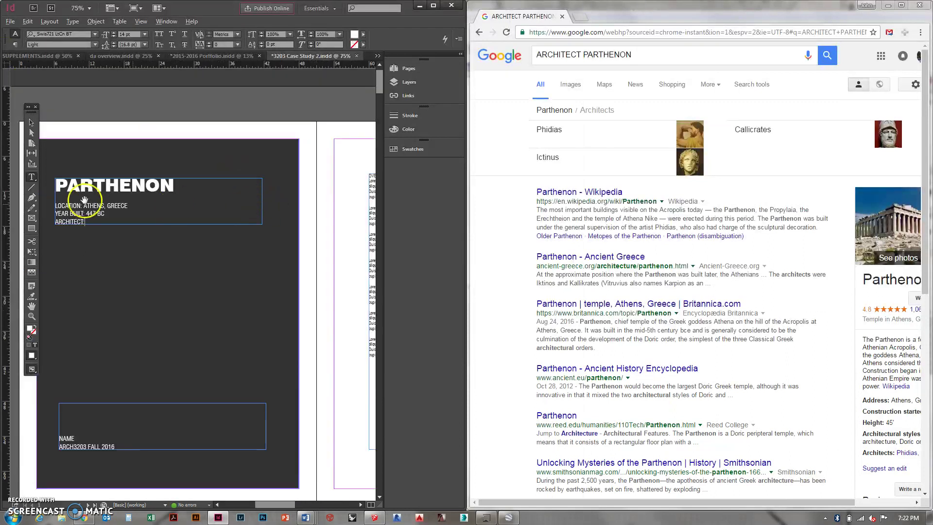
scroll(78, 258, "up", 5)
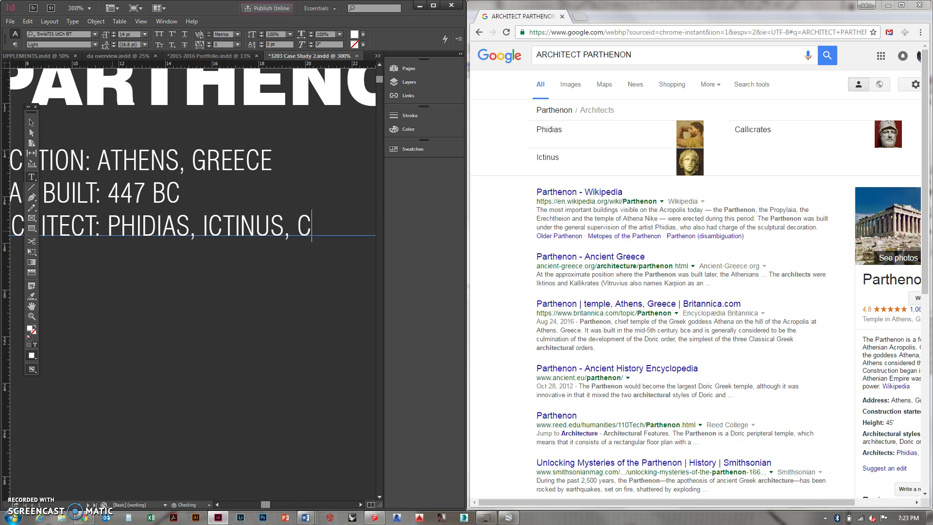
type("RATE")
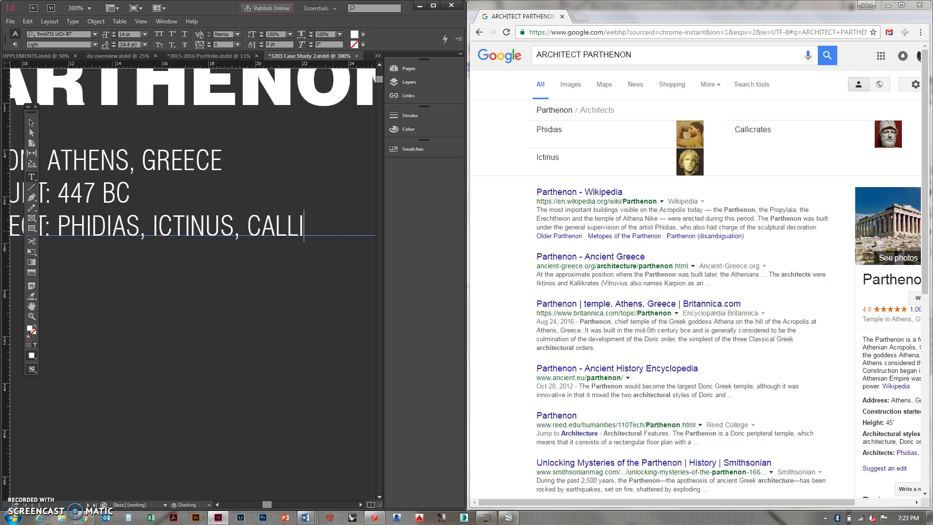
type("ES")
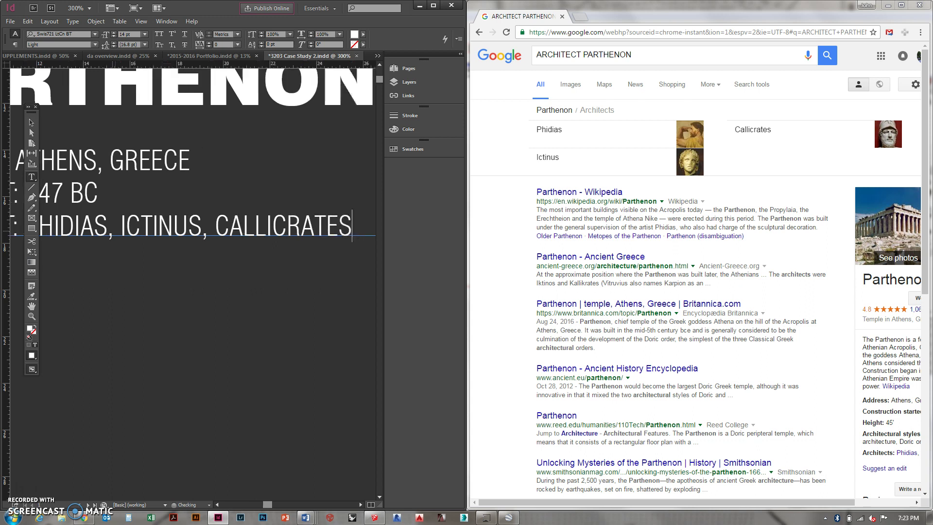
Replace the NAME placeholder above ARCH3203 FALL 2016 on the cover with the author's full name.
key("ctrl+minus")
key("ctrl+minus")
key("ctrl+minus")
key("ctrl+minus")
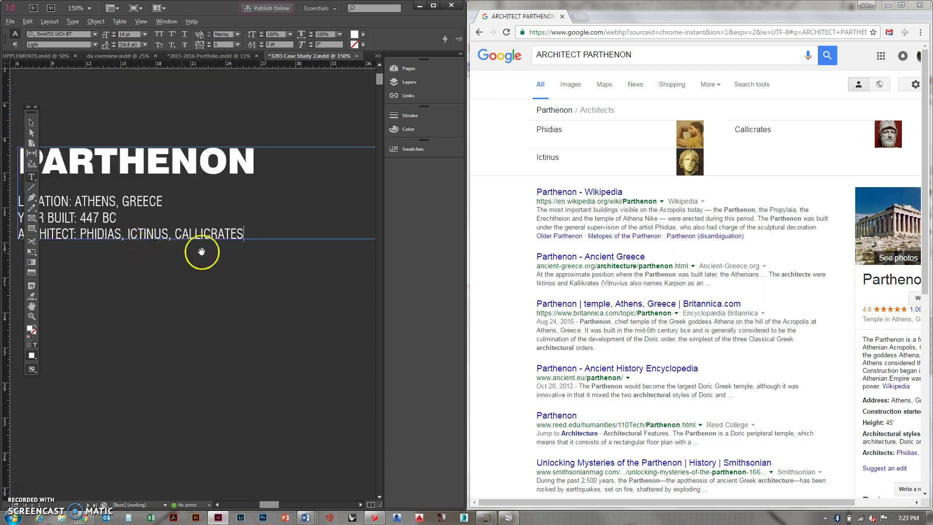
scroll(186, 242, "up", 4, "alt")
scroll(189, 243, "down", 3, "alt")
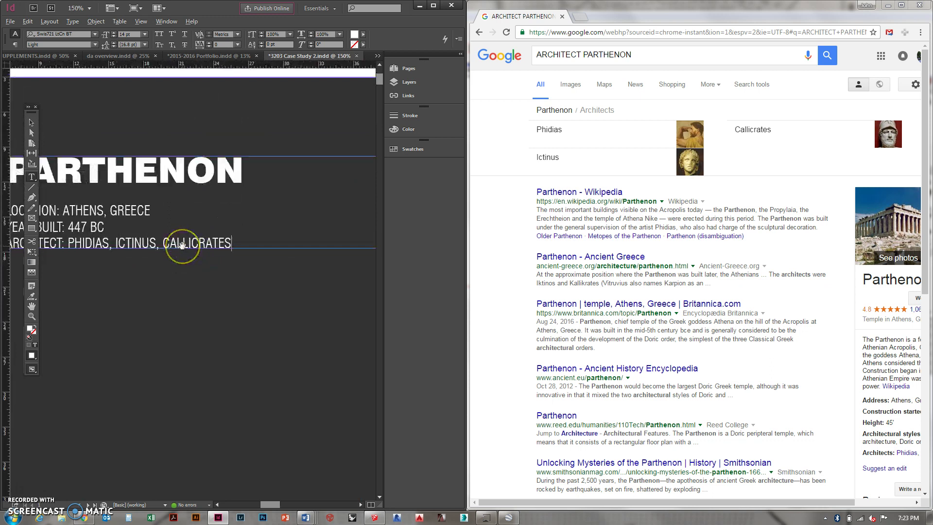
scroll(182, 244, "down", 1)
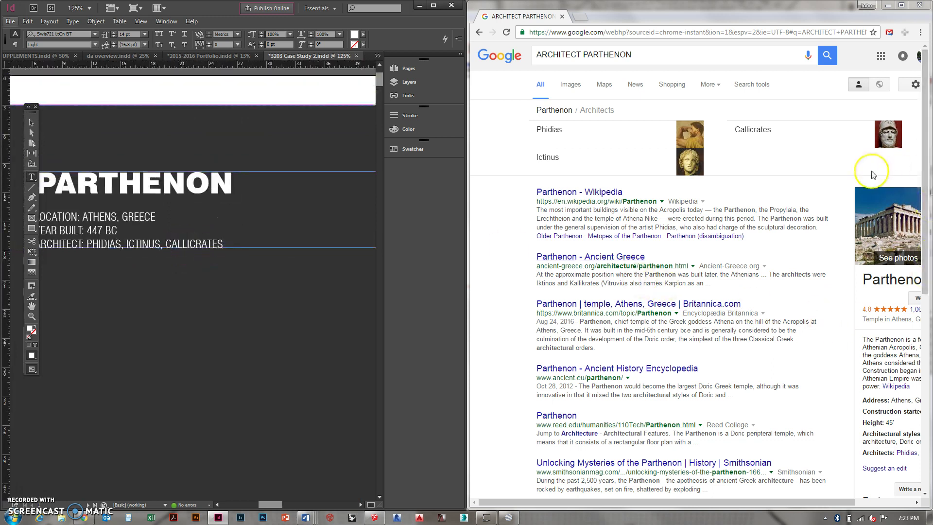
scroll(177, 222, "down", 2, "alt")
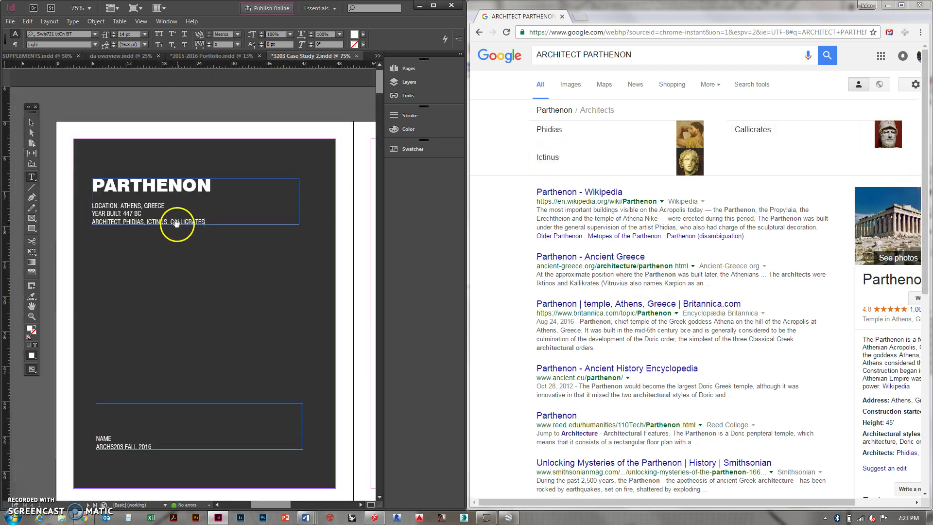
scroll(146, 333, "up", 3, "alt")
left_click(105, 309)
left_click_drag(104, 309, 73, 310)
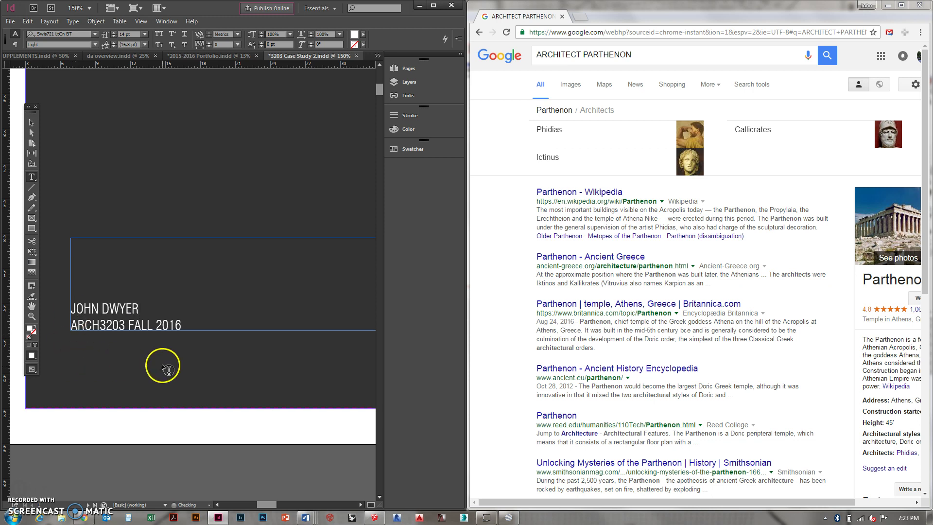
Open the Parthenon Wikipedia article from the search results in Chrome and copy its three introductory paragraphs.
scroll(136, 381, "down", 6, "alt")
scroll(228, 181, "up", 4, "alt")
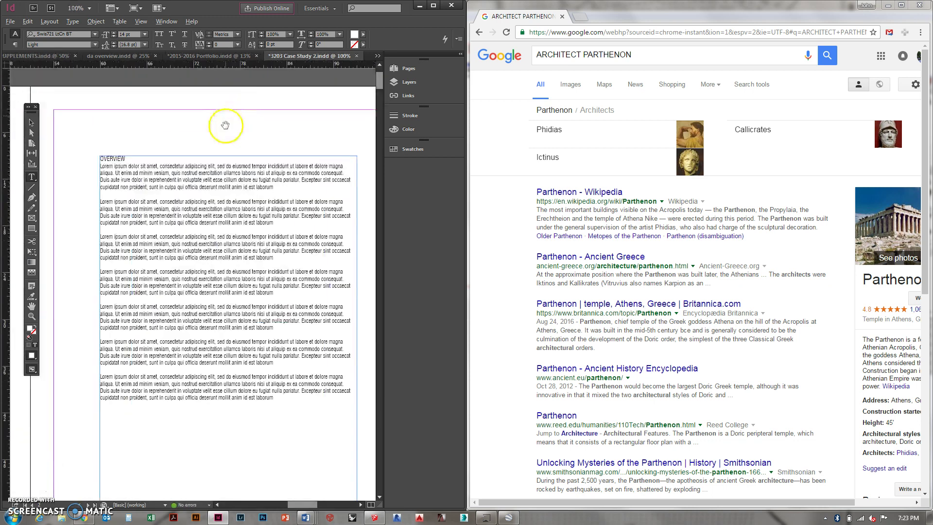
left_click(208, 201)
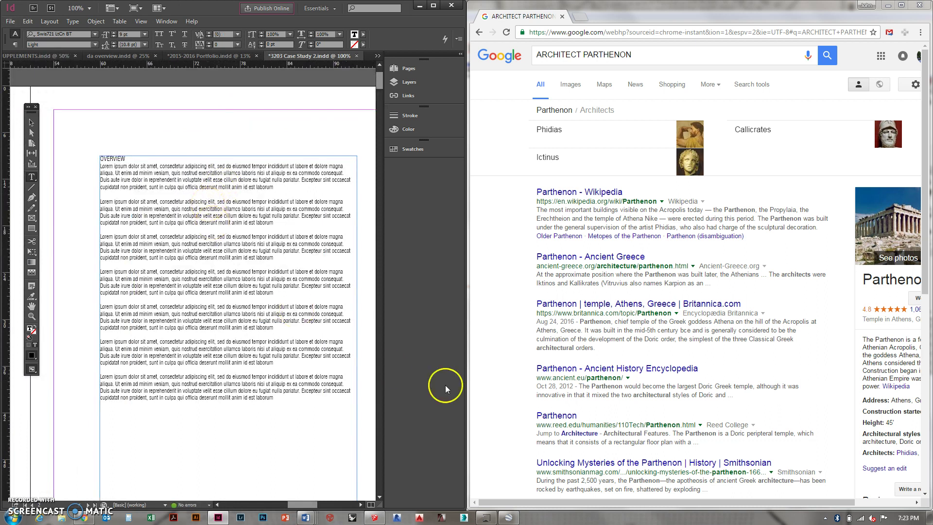
left_click(578, 192)
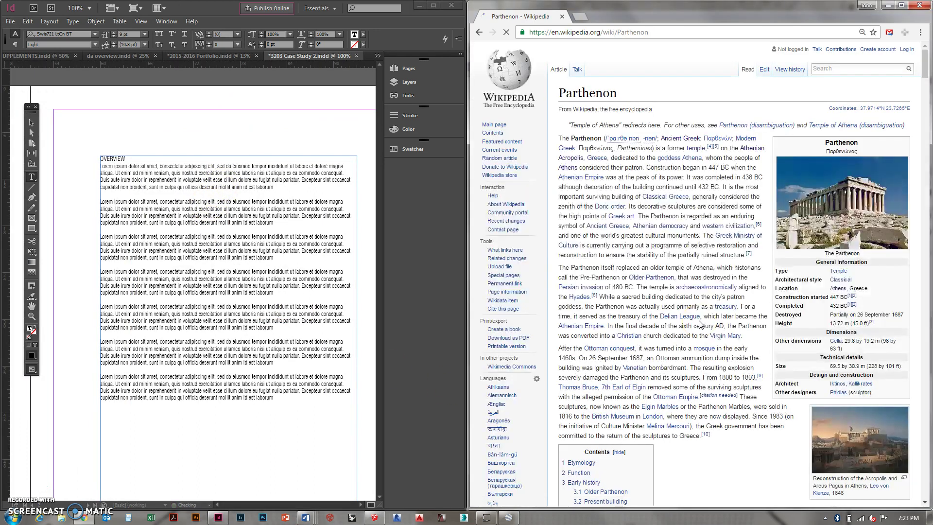
left_click_drag(558, 139, 708, 441)
key("ctrl+c")
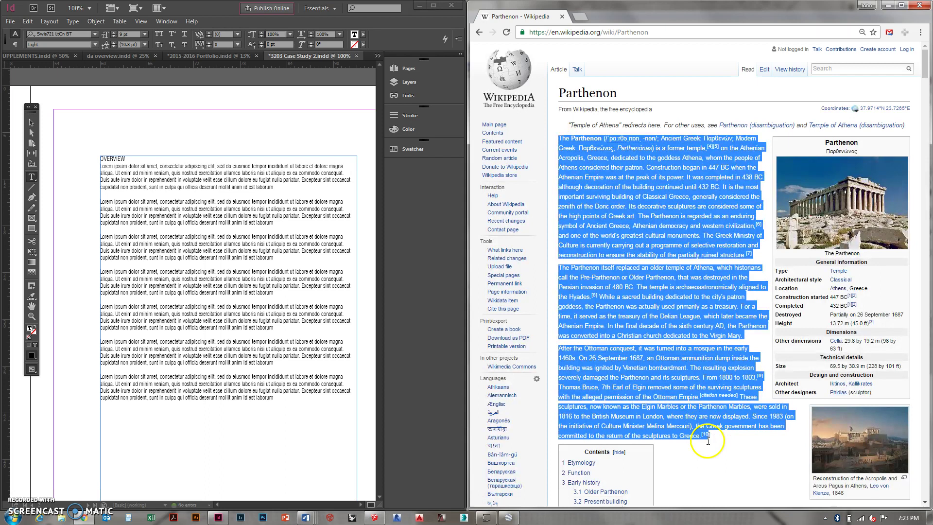
Replace the overview page's heading and all its lorem ipsum text in InDesign with the copied Wikipedia paragraphs.
left_click(233, 369)
left_click_drag(284, 406, 106, 129)
key("ctrl+v")
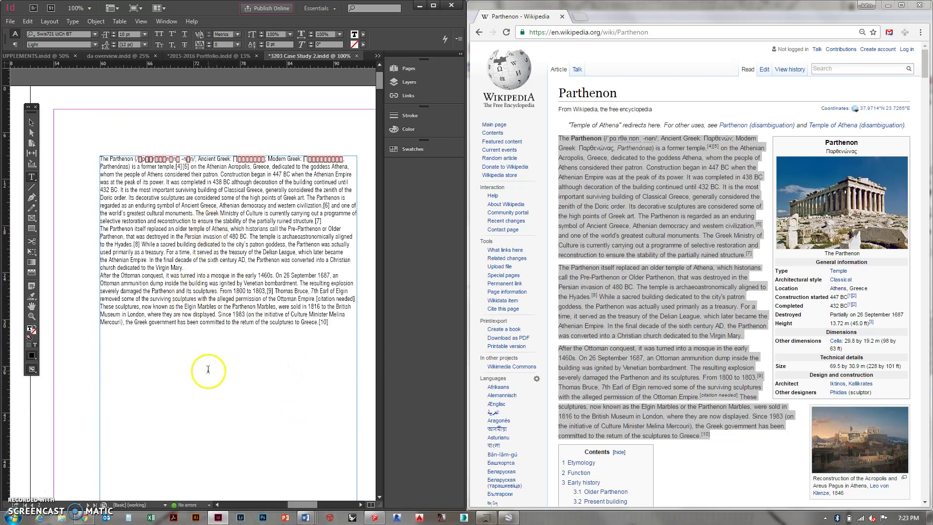
Delete the parenthetical pronunciation and Greek names after "The Parthenon" in the first sentence, along with the extra space.
scroll(214, 136, "up", 1)
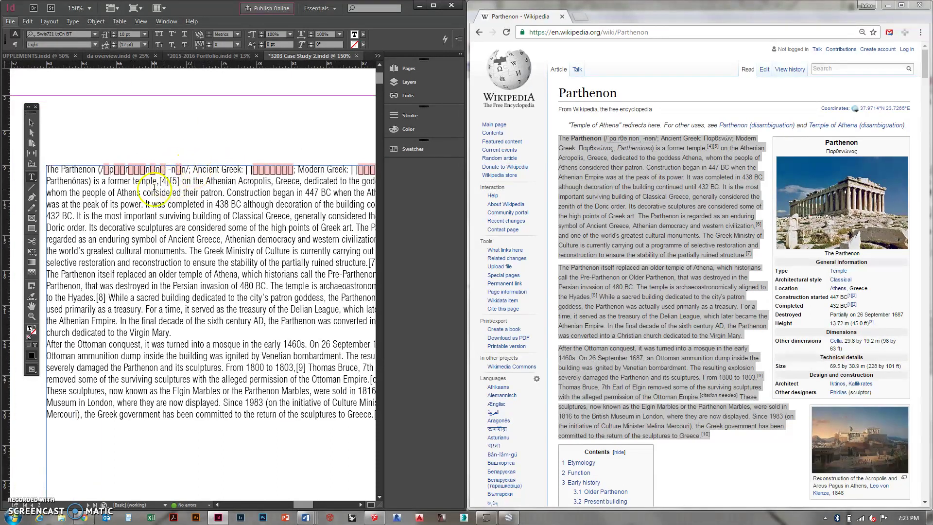
left_click_drag(92, 181, 99, 169)
key("BackSpace")
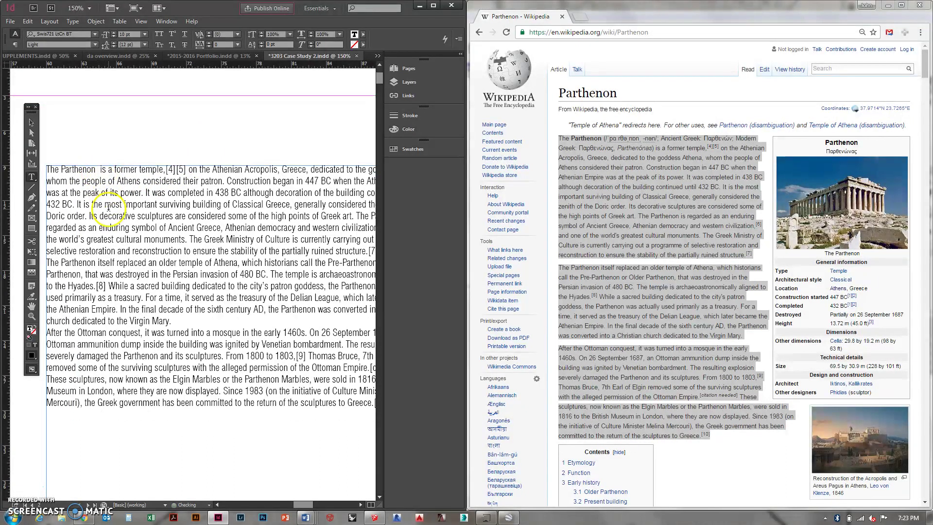
key("BackSpace")
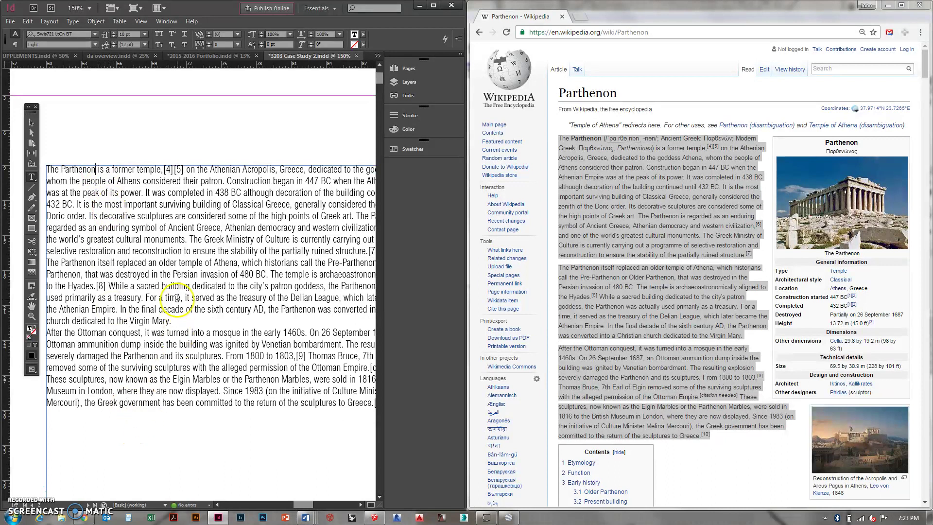
Insert a blank line between each of the three overview paragraphs.
scroll(176, 298, "down", 1)
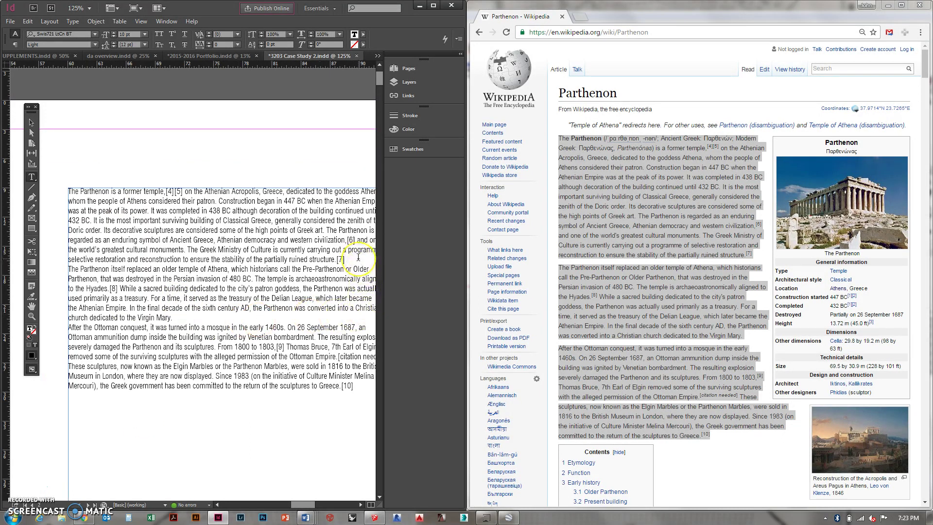
key("Return")
key("Return")
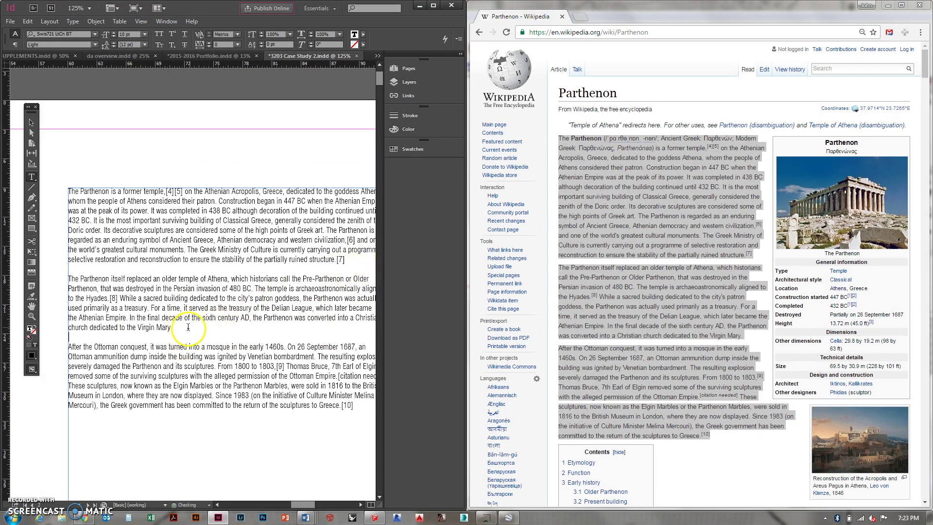
scroll(229, 341, "down", 4)
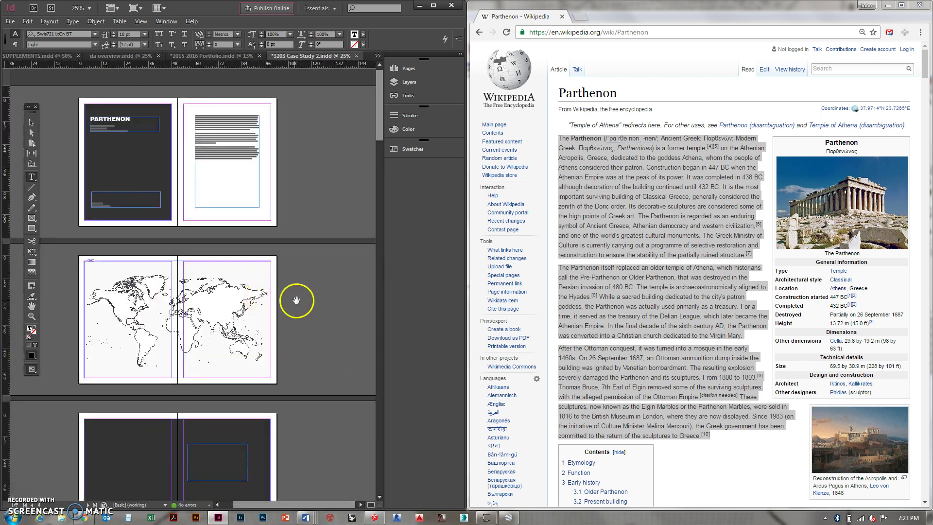
scroll(84, 96, "up", 4)
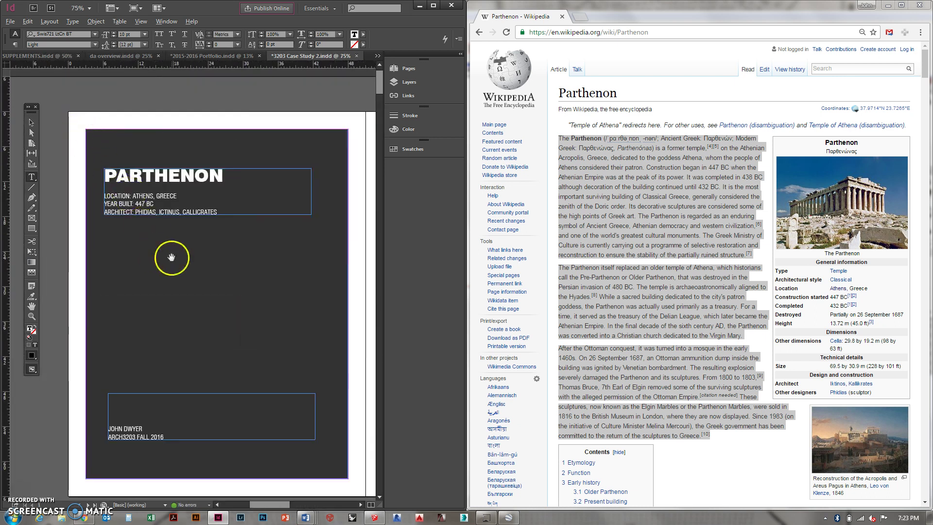
Open the temple photo from the article's infobox area in the Wikipedia media viewer and copy the image.
left_click(849, 190)
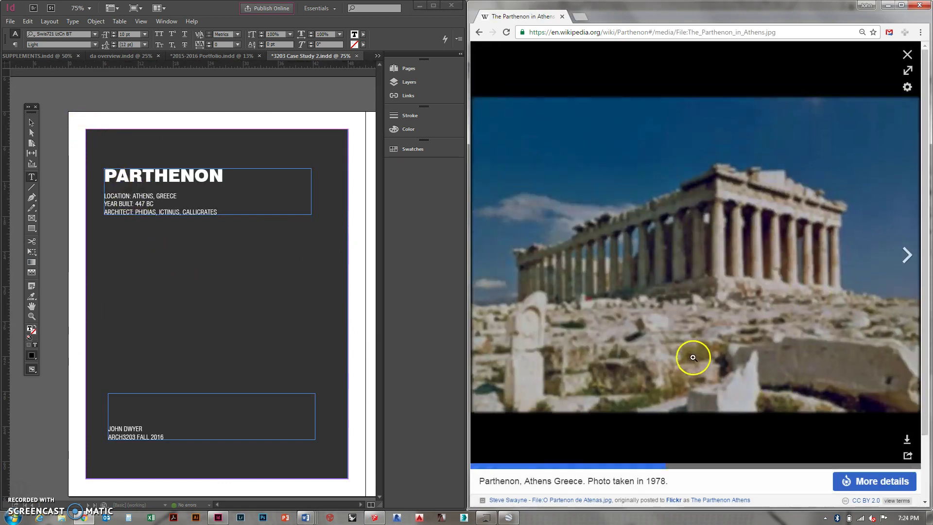
right_click(701, 258)
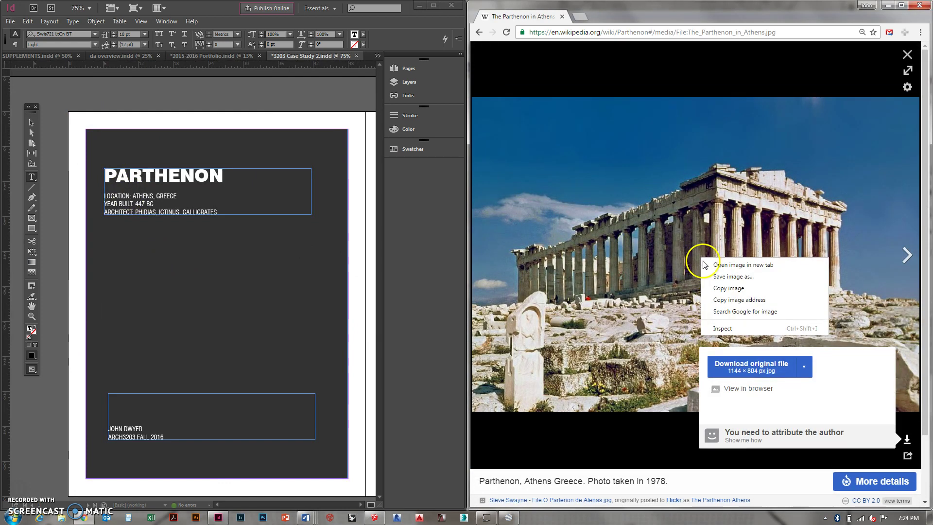
left_click(715, 288)
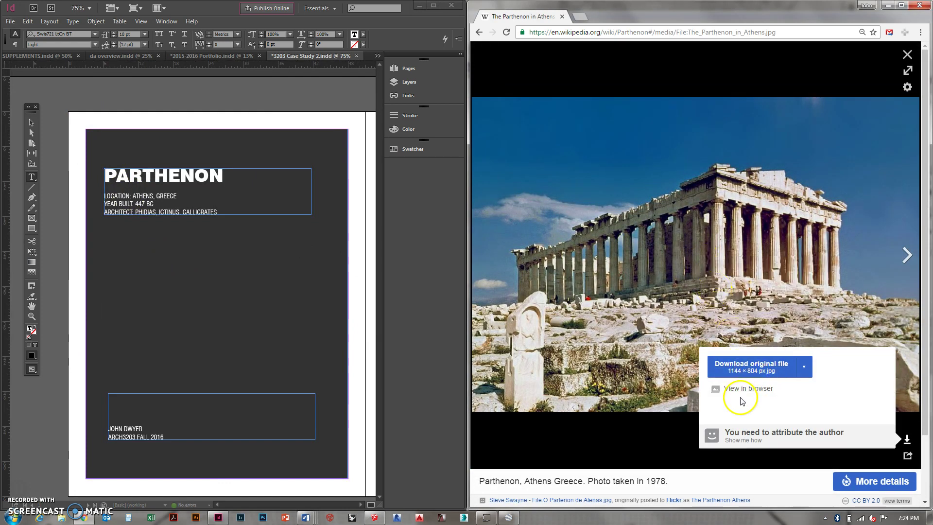
right_click(675, 198)
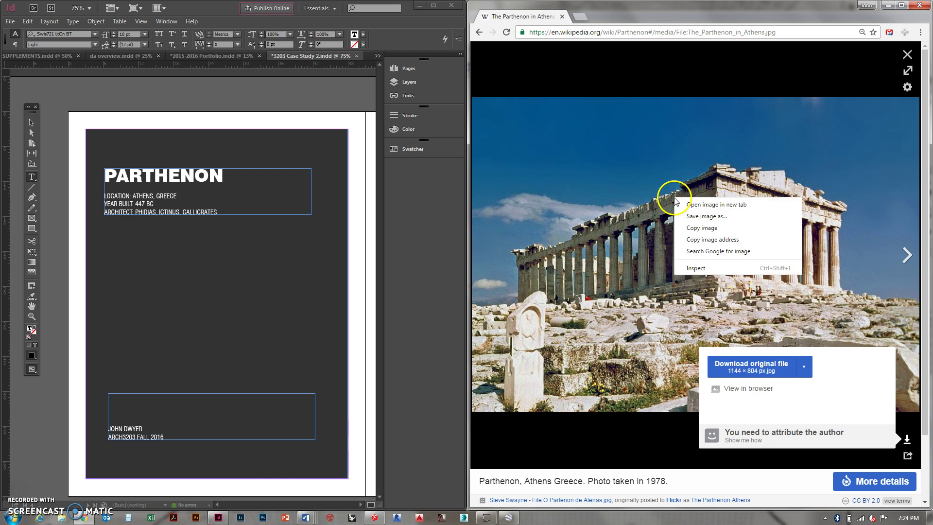
left_click(692, 235)
Paste the copied Parthenon photo onto the InDesign cover page and align its upper-left corner with the page margins.
left_click(260, 266)
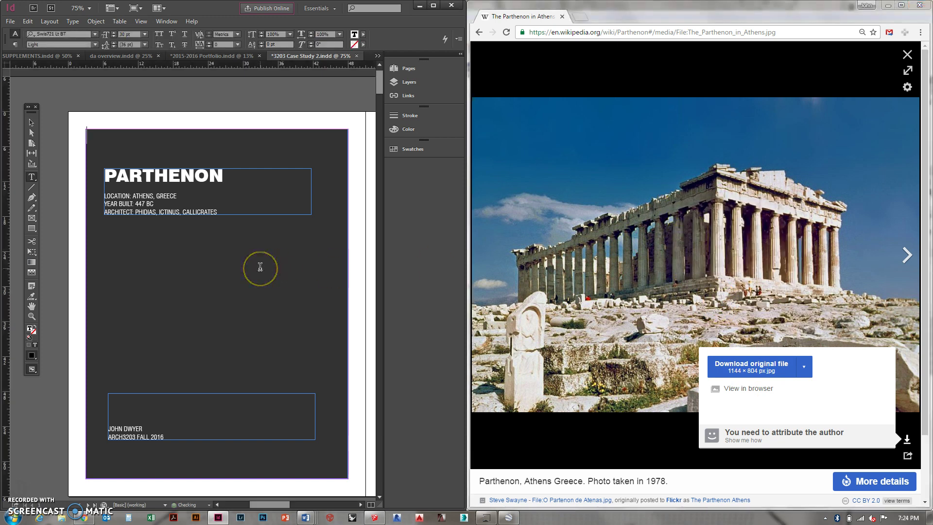
left_click(31, 122)
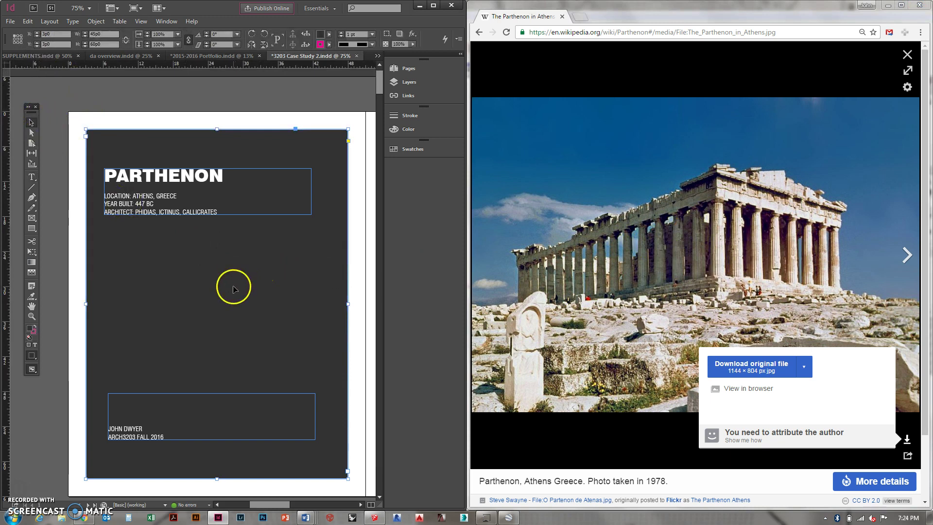
left_click(232, 118)
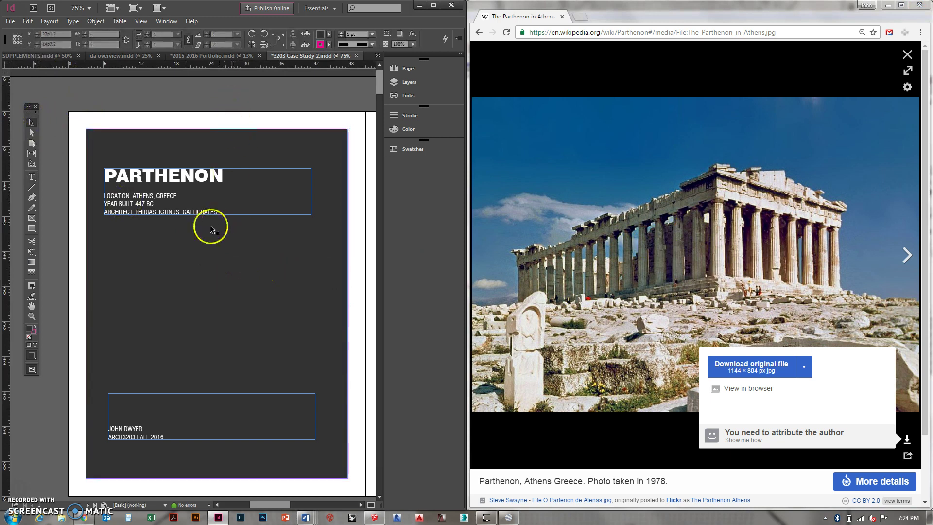
left_click(27, 22)
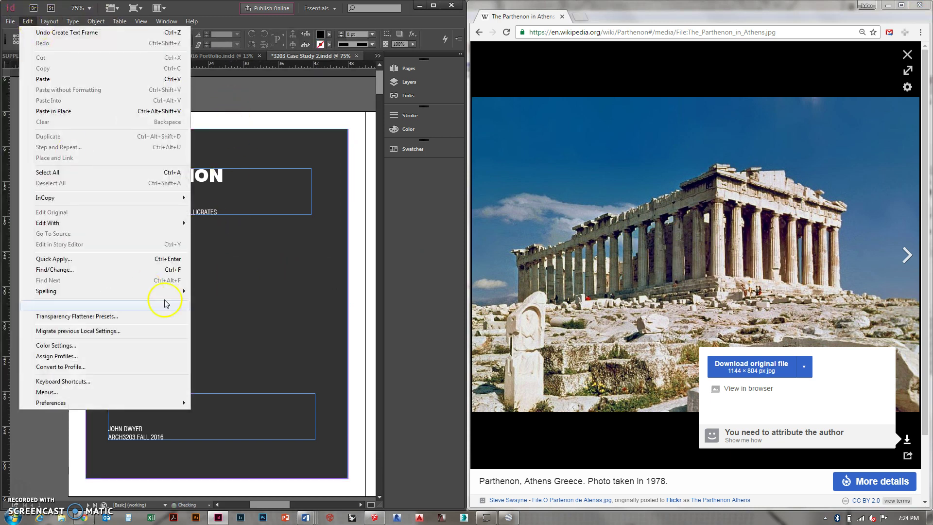
left_click(204, 310)
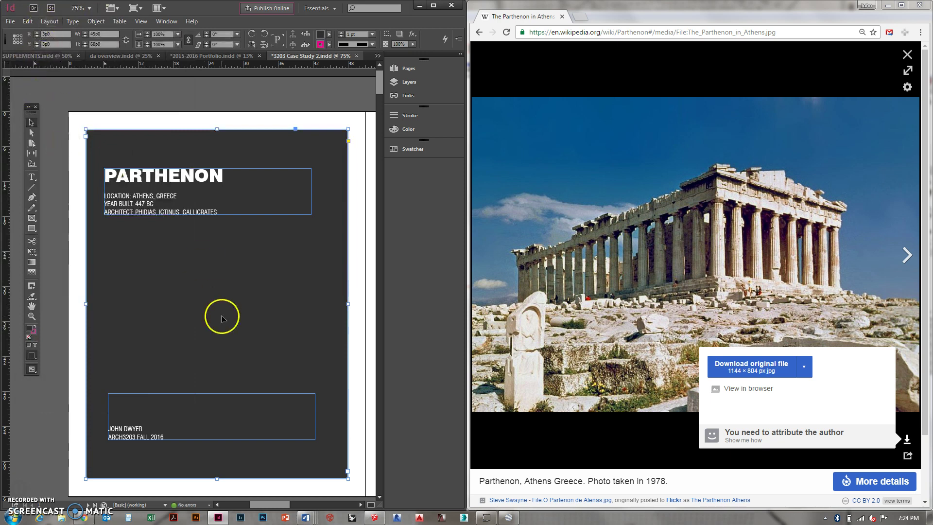
left_click(28, 22)
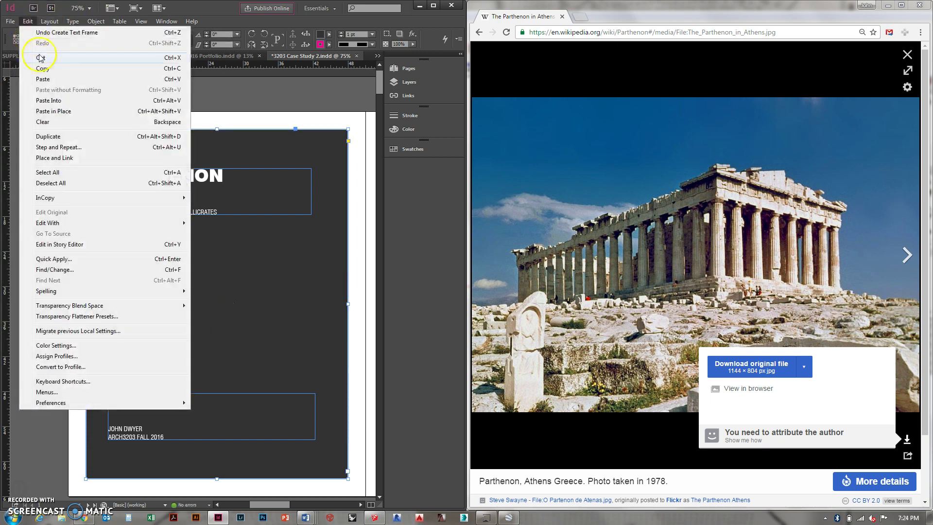
left_click(45, 111)
mouse_move(237, 345)
left_mouse_down()
mouse_move(228, 340)
mouse_move(231, 348)
left_mouse_up()
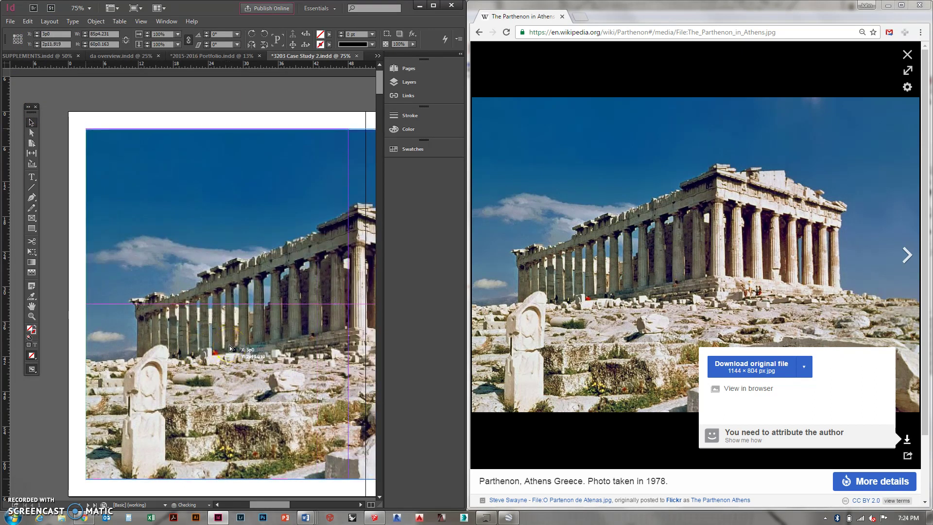
Maximize the InDesign window and crop the photo frame's right edge back to the cover page's right margin, about 44p11 wide.
key("ctrl+minus")
key("ctrl+minus")
key("ctrl+minus")
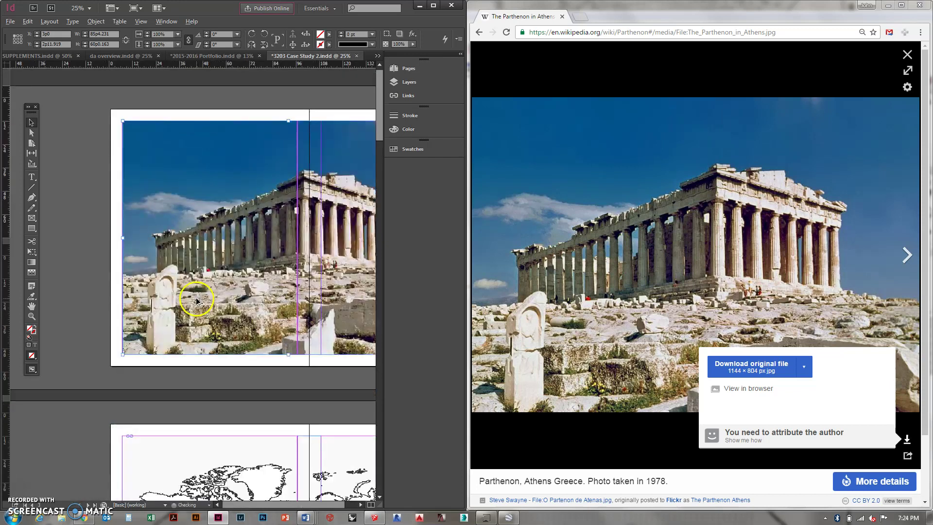
key("ctrl+equal")
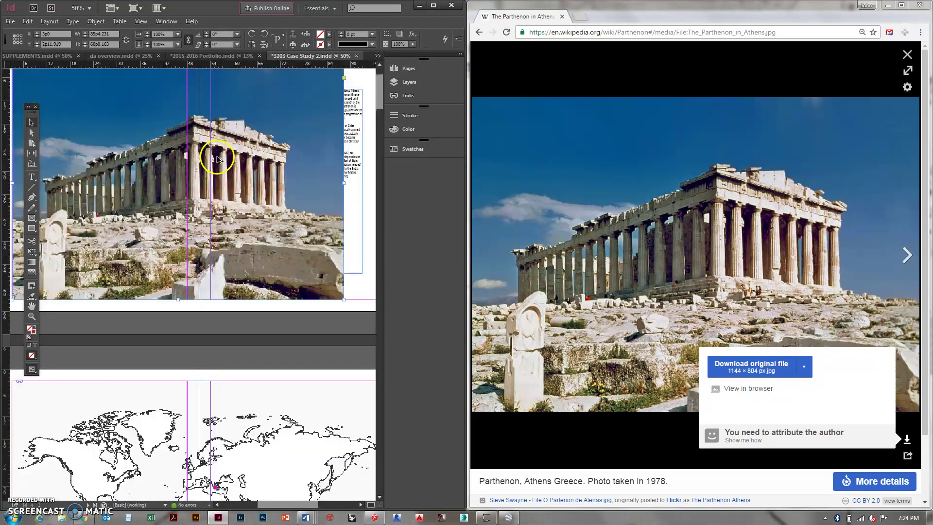
key("ctrl+minus")
key("ctrl+equal")
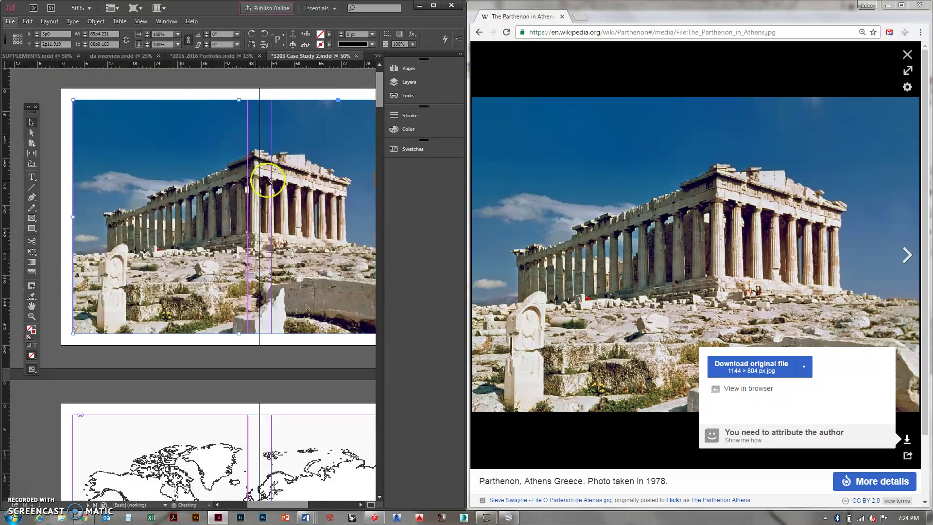
left_click(437, 7)
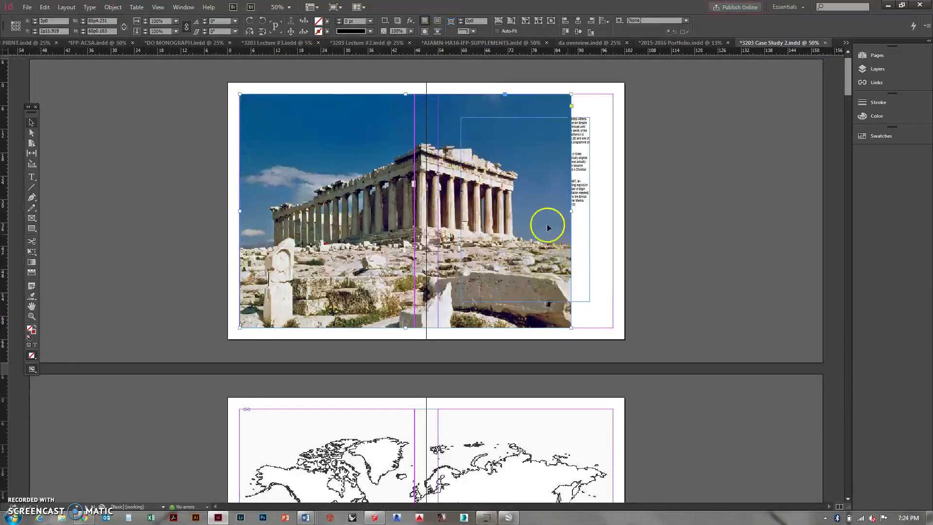
left_click(495, 219)
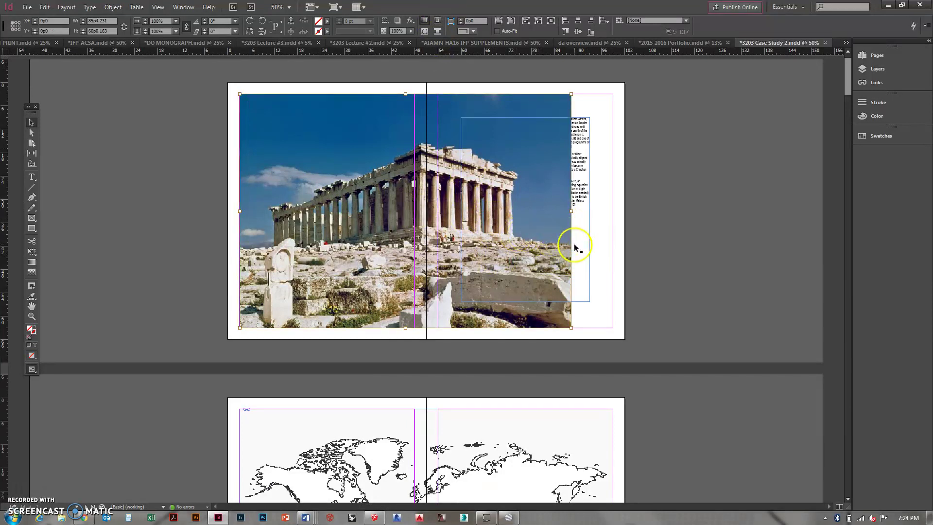
left_click(729, 271)
left_click(522, 222)
left_click_drag(571, 210, 413, 209)
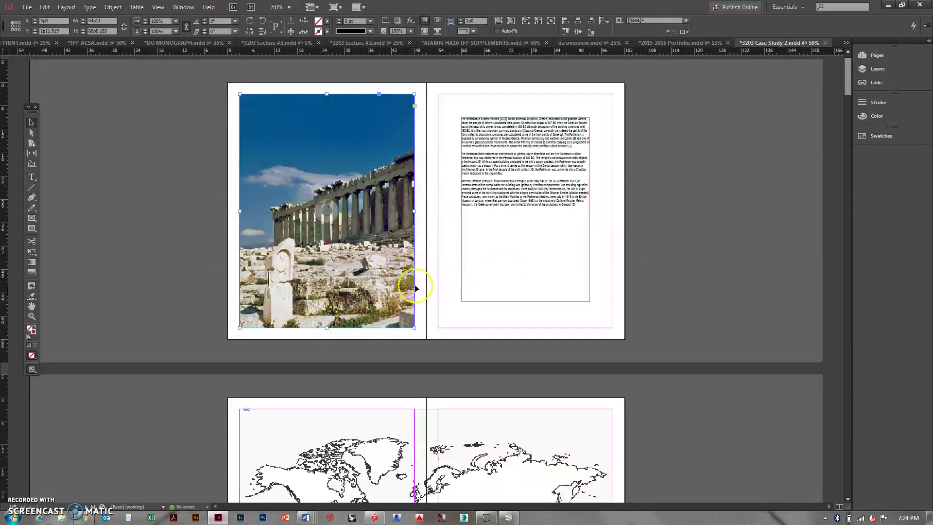
Fit the Parthenon photo to its cropped frame so that the image fills it proportionally and is centered.
right_click(365, 164)
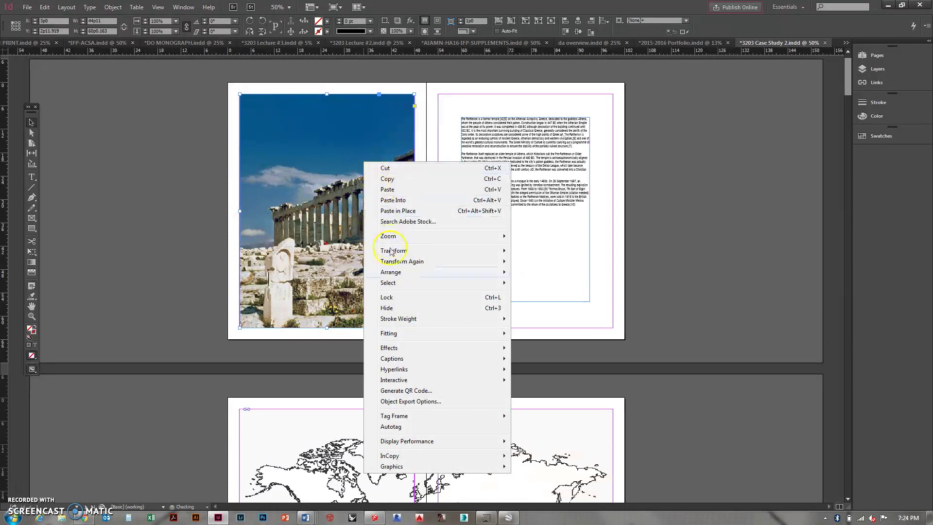
mouse_move(467, 333)
left_click(538, 335)
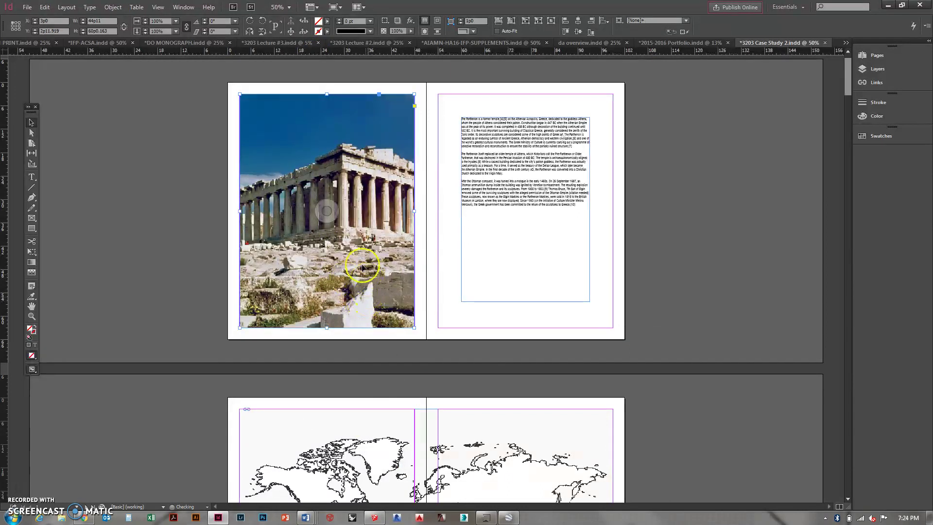
Send the Parthenon photo to the back and delete the dark background rectangle on the cover page.
right_click(359, 116)
mouse_move(395, 232)
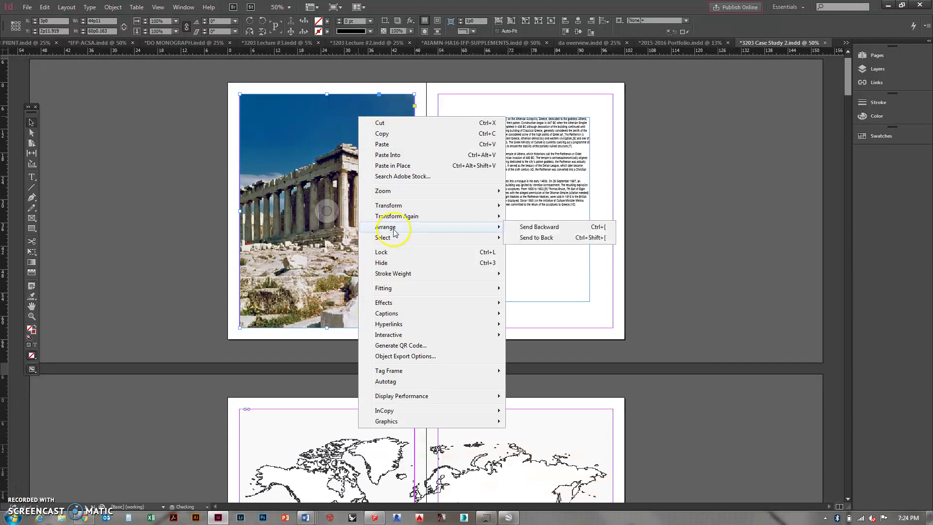
left_click(536, 241)
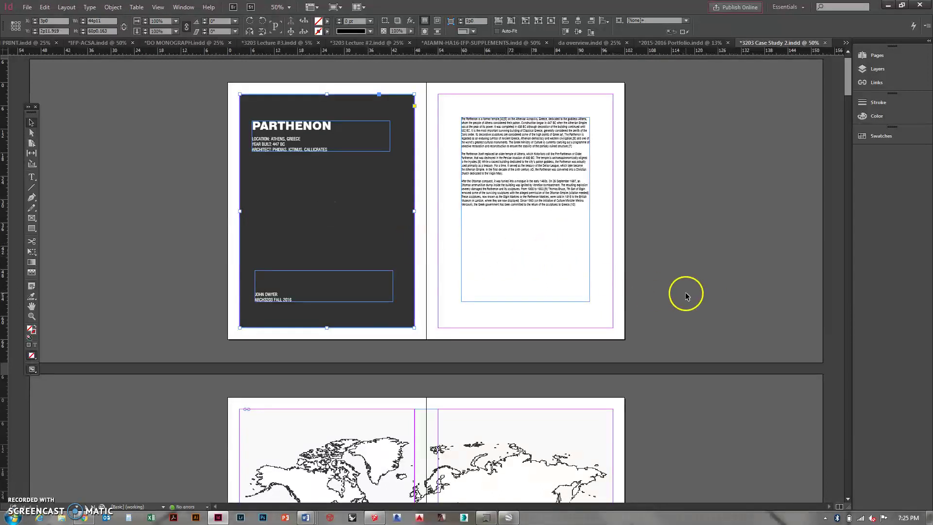
left_click(756, 312)
left_click(322, 208)
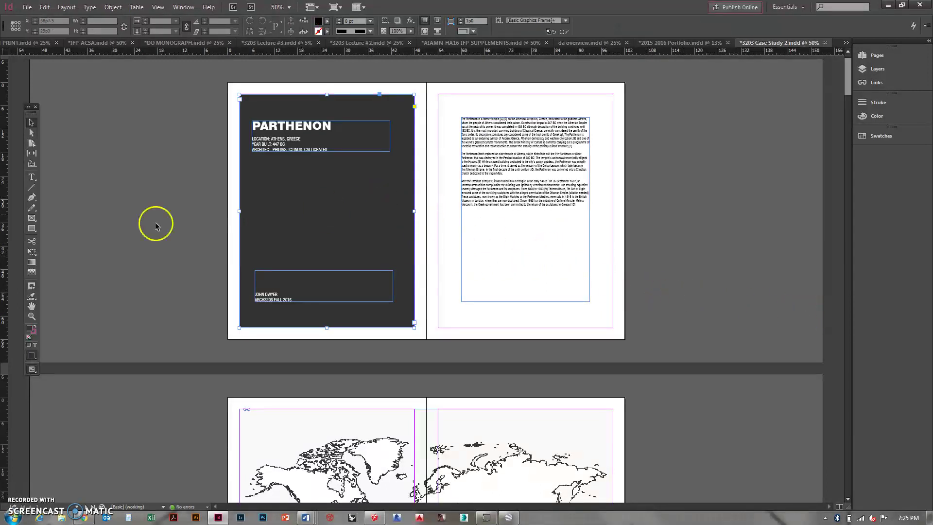
key("Delete")
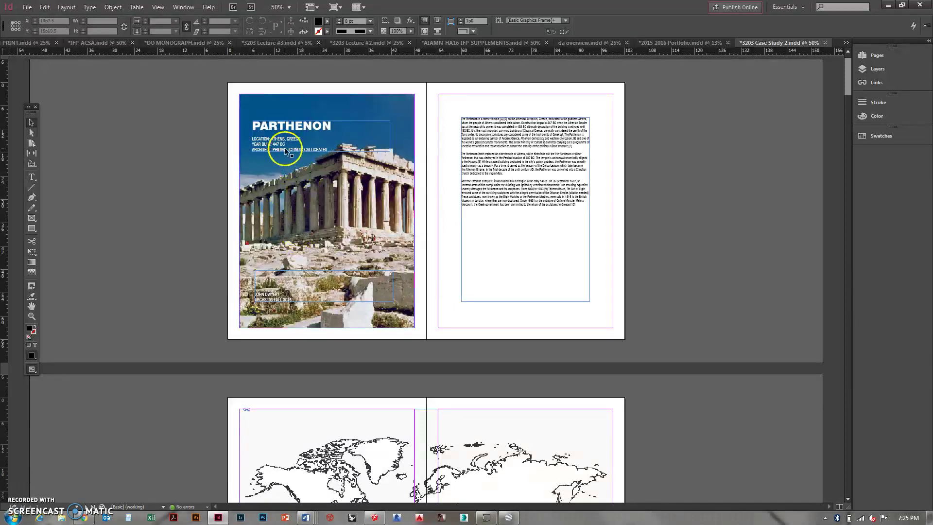
Move the cover's title and facts text block up into the sky and place the author text block just beneath it.
mouse_move(287, 146)
left_mouse_down()
mouse_move(276, 146)
mouse_move(276, 137)
left_mouse_up()
left_click(266, 300)
left_click_drag(266, 300, 263, 161)
left_click(194, 156)
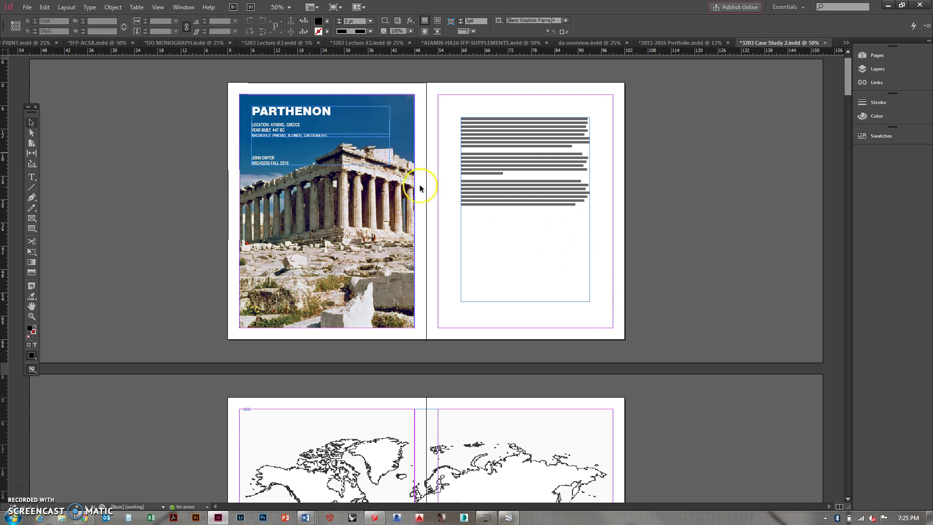
Move the magenta location marker on the world map away from Greece to the North African coast south of Italy.
scroll(627, 319, "down", 6)
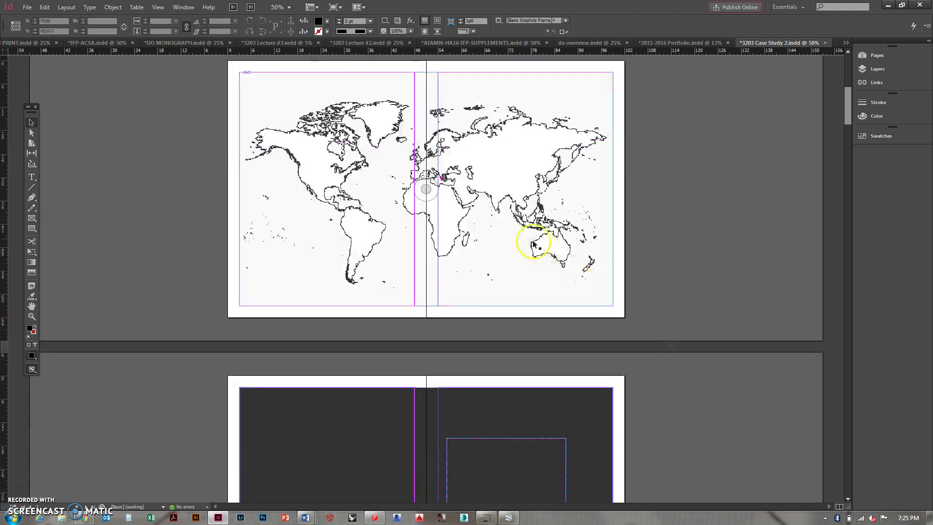
scroll(426, 167, "up", 2)
scroll(421, 234, "down", 2)
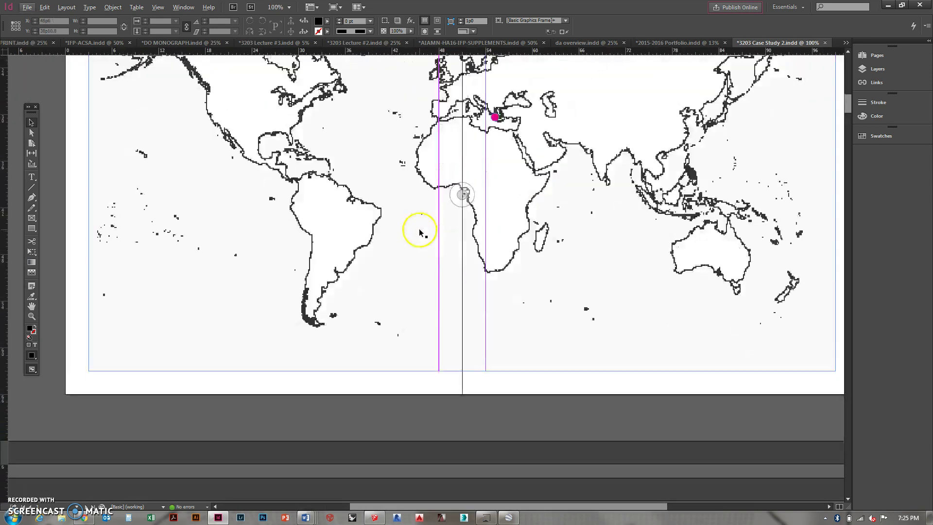
scroll(438, 266, "down", 2)
scroll(479, 176, "up", 8)
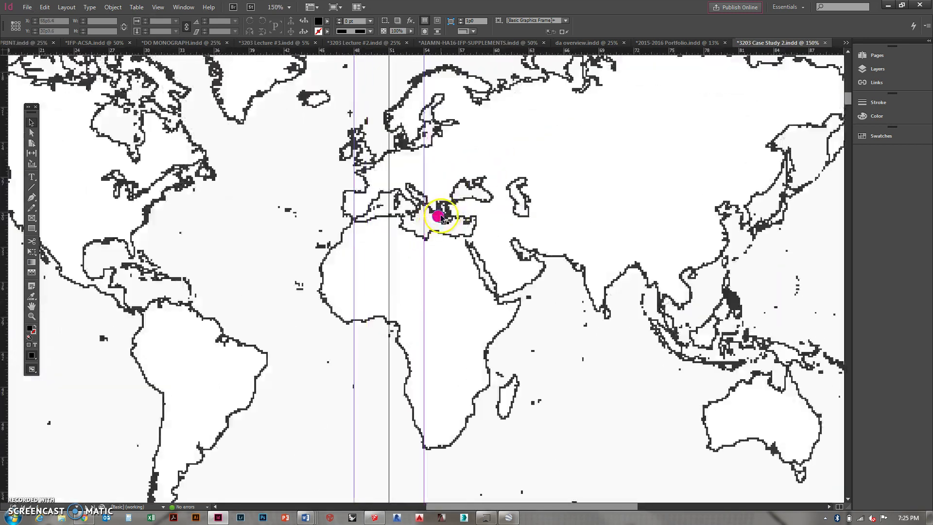
scroll(442, 218, "up", 2)
scroll(496, 216, "down", 4)
scroll(472, 219, "up", 3)
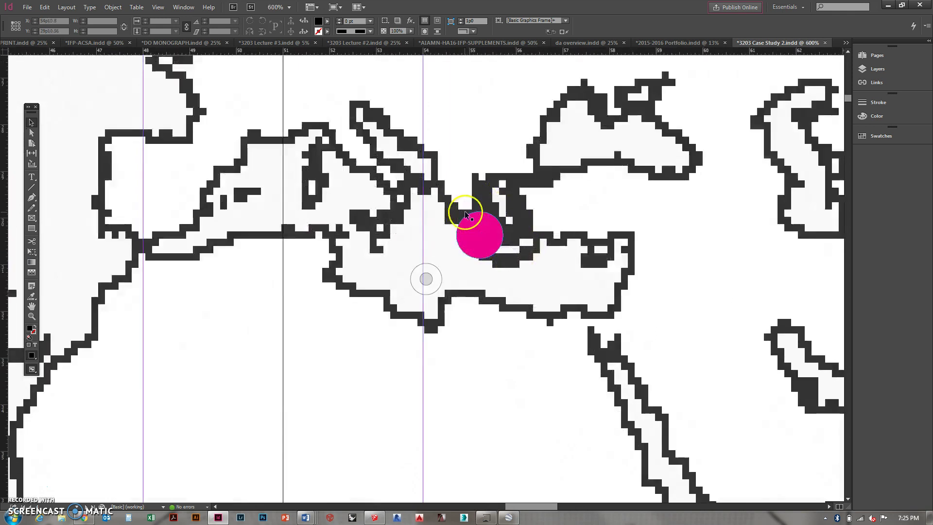
left_click_drag(478, 237, 370, 276)
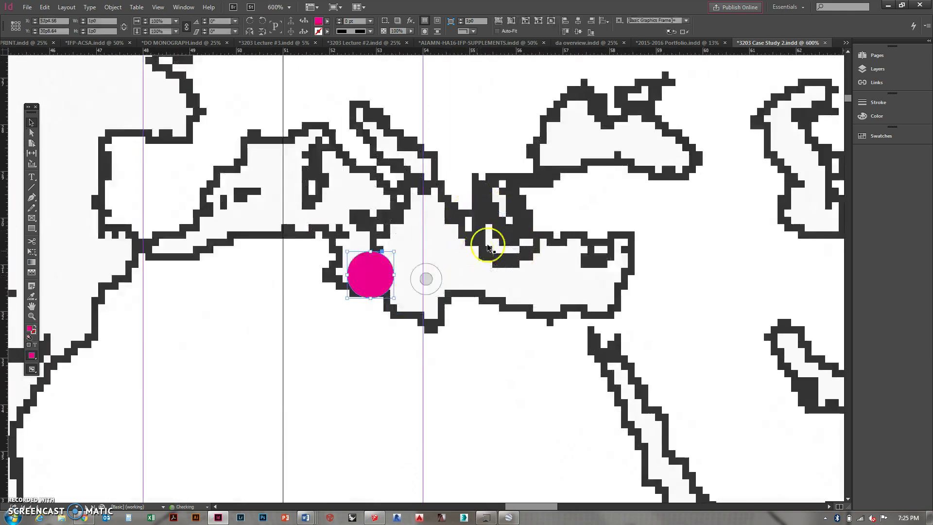
Set the world map image's display performance to High Quality Display.
scroll(481, 209, "down", 4)
scroll(506, 243, "up", 4)
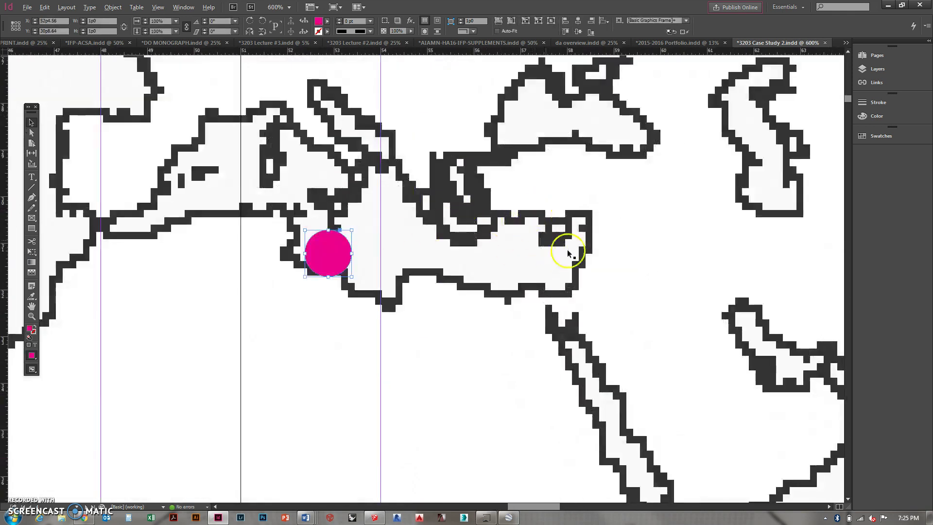
right_click(544, 189)
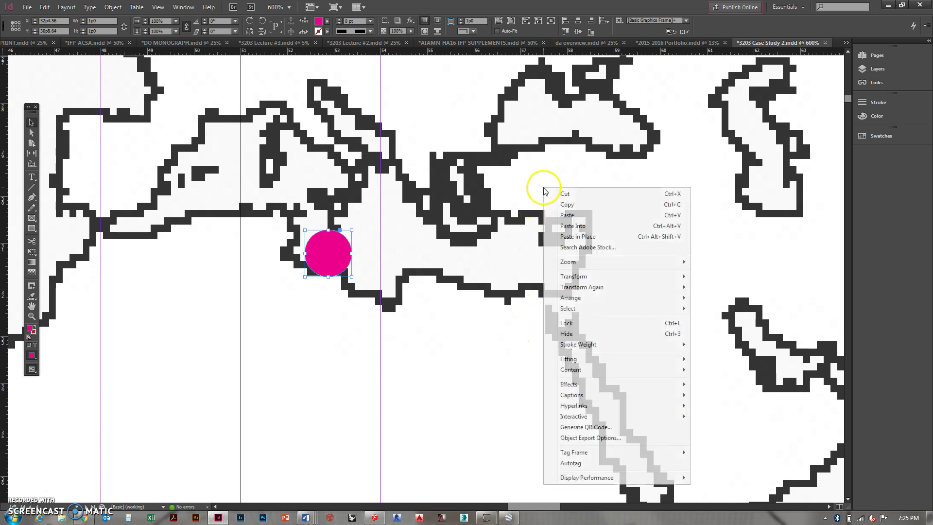
right_click(506, 220)
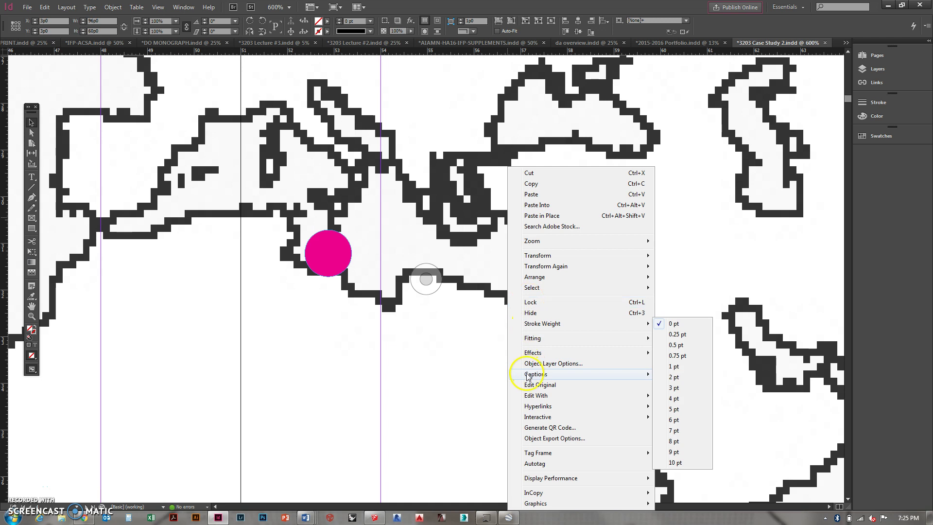
mouse_move(641, 478)
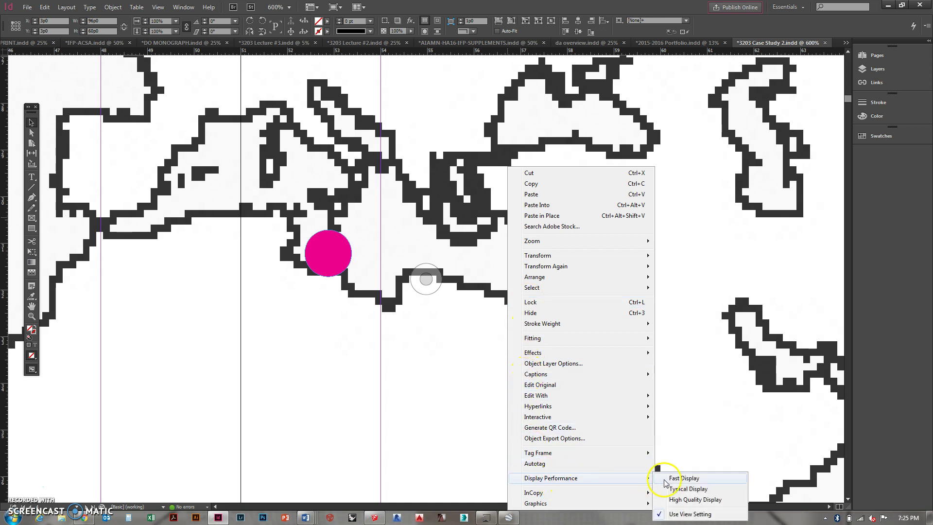
left_click(690, 500)
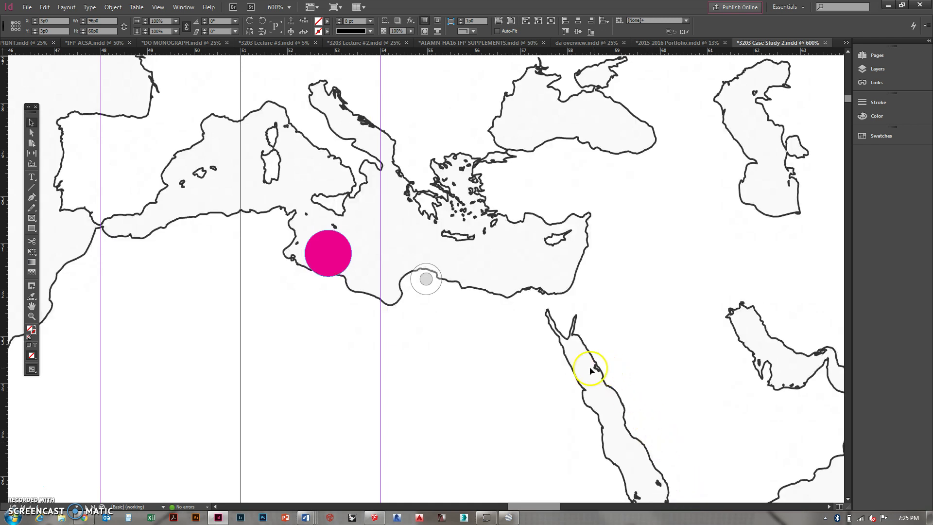
Place the magenta location marker over Athens in Greece on the world map.
left_click_drag(331, 243, 449, 196)
scroll(421, 109, "down", 4)
left_click(458, 98)
scroll(458, 109, "down", 1)
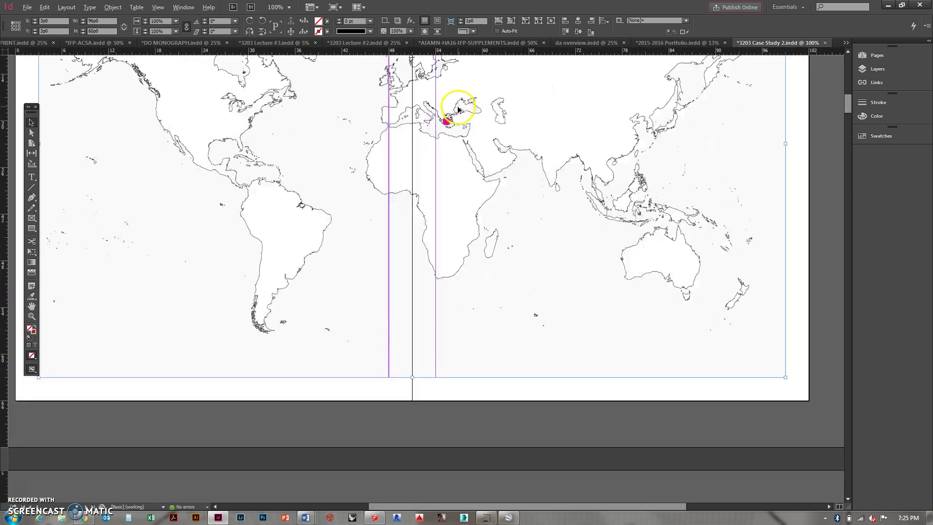
Switch to Google Earth Pro, search for PARTHENON and maximize its window.
scroll(510, 250, "down", 1)
scroll(607, 267, "down", 5)
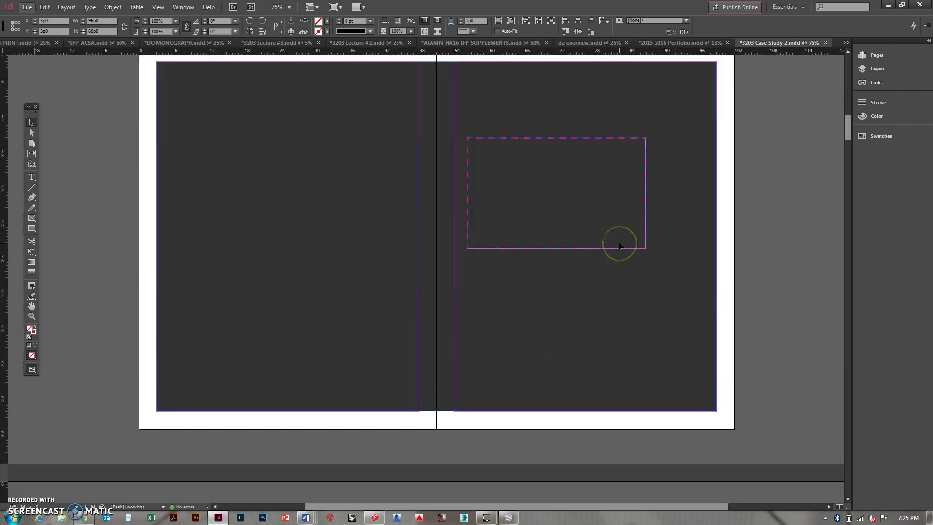
key("ctrl+minus")
scroll(391, 258, "up", 1)
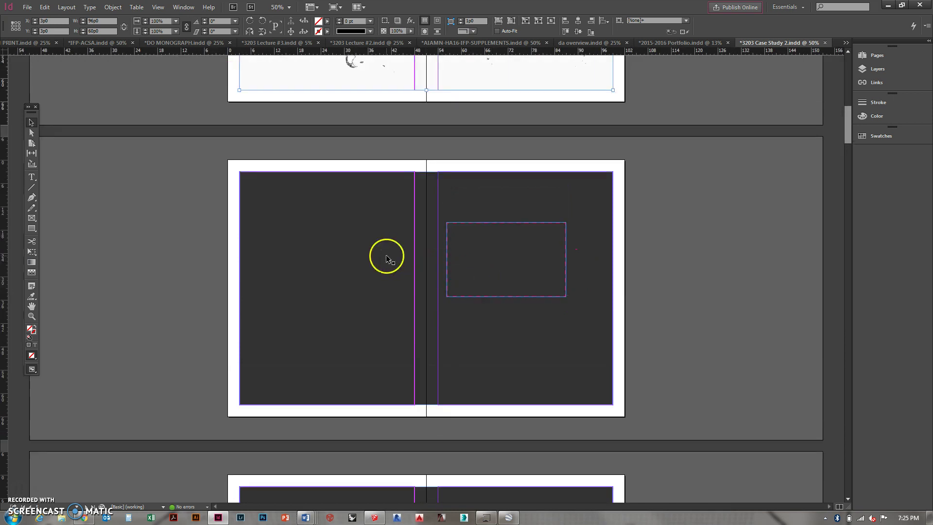
left_click(507, 516)
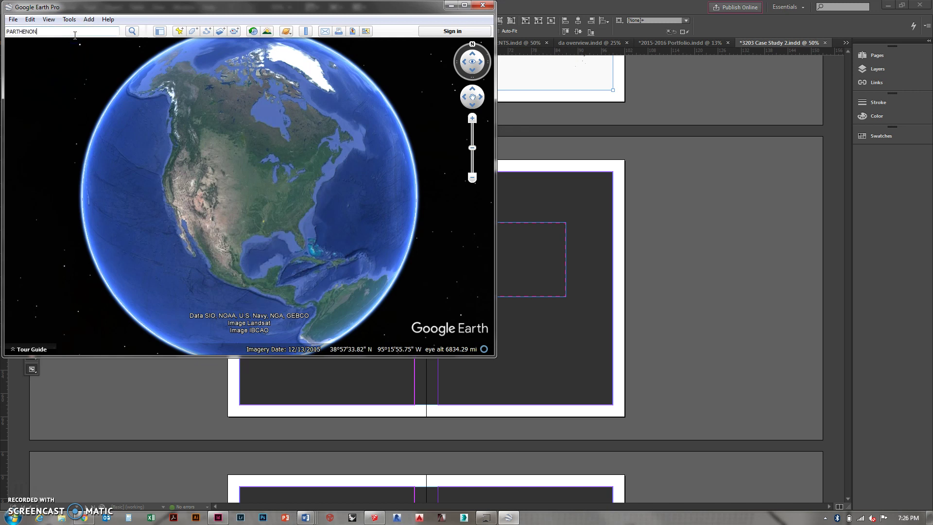
key("Return")
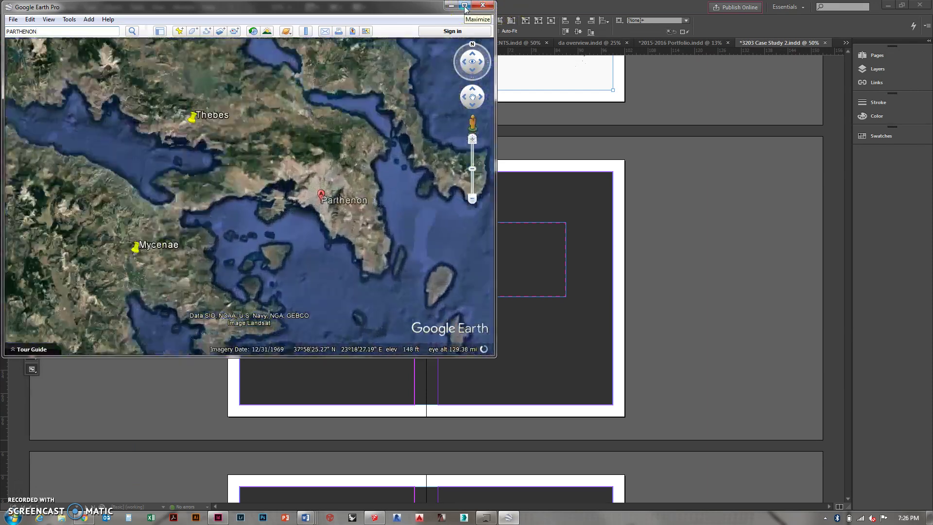
left_click(465, 8)
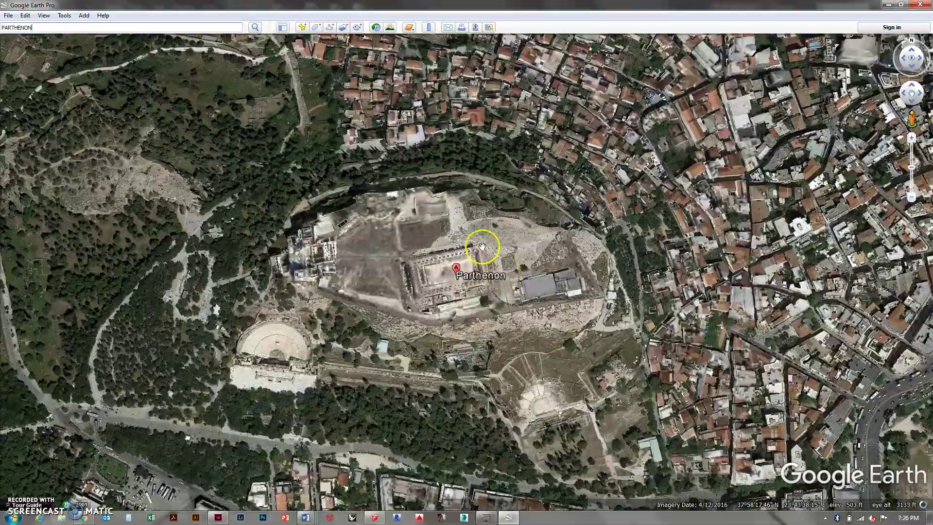
Frame the satellite view on the eastern Mediterranean, from Italy to the Black Sea and Egypt, with the Parthenon placemark near the centre.
scroll(481, 245, "down", 5)
scroll(481, 245, "down", 5)
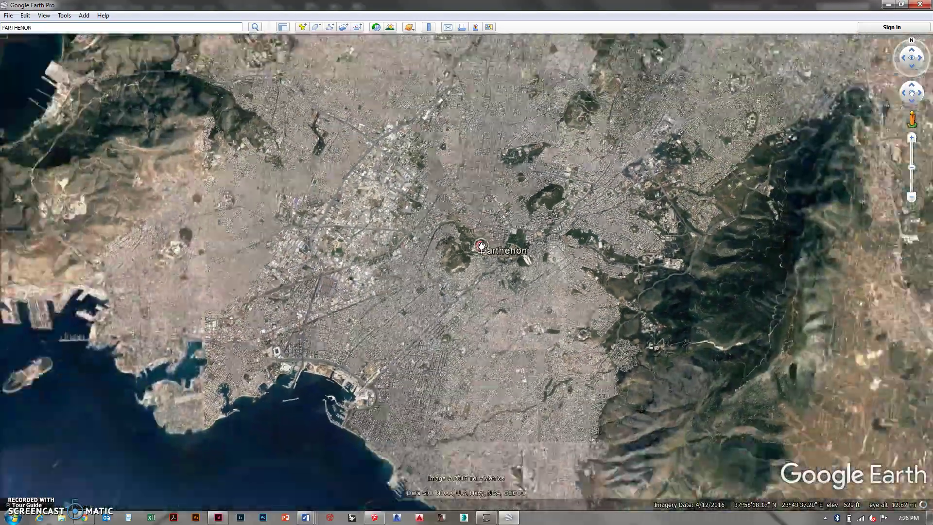
scroll(481, 245, "down", 5)
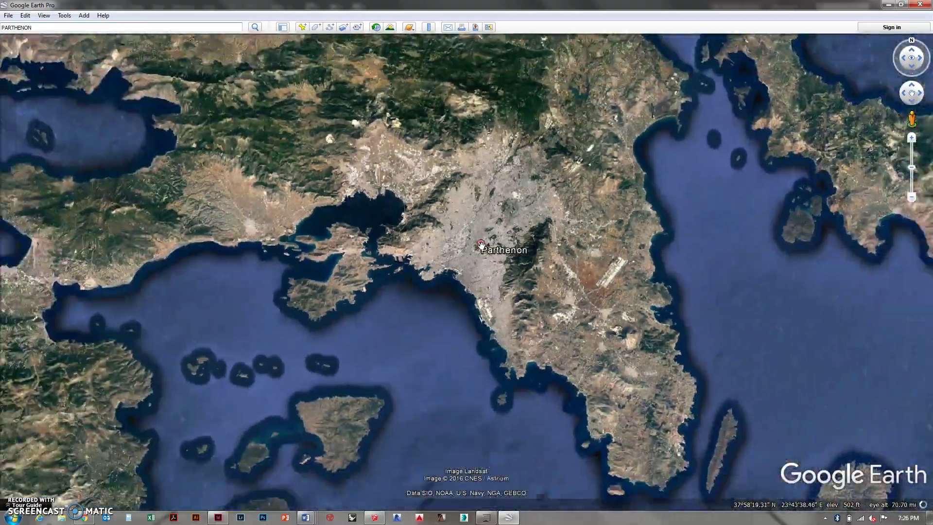
scroll(481, 245, "down", 5)
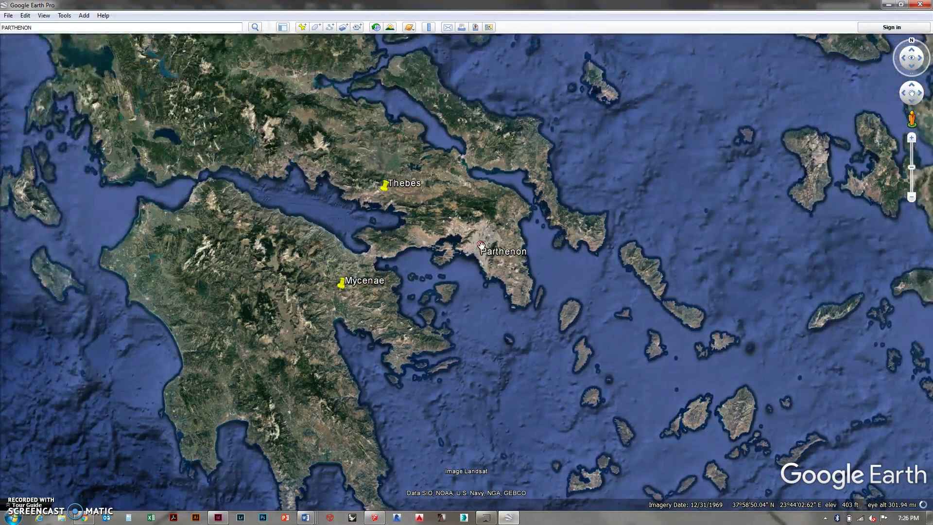
left_click(412, 199)
scroll(357, 268, "down", 5)
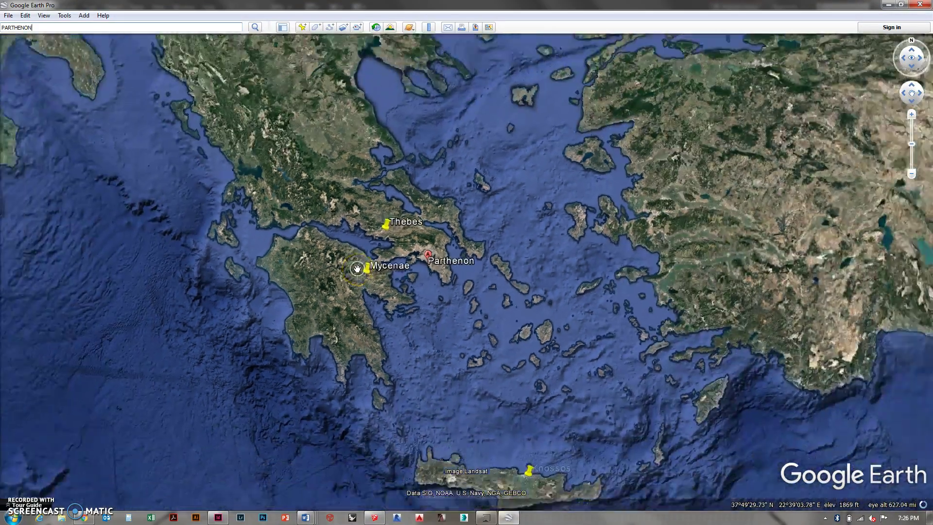
scroll(529, 202, "down", 4)
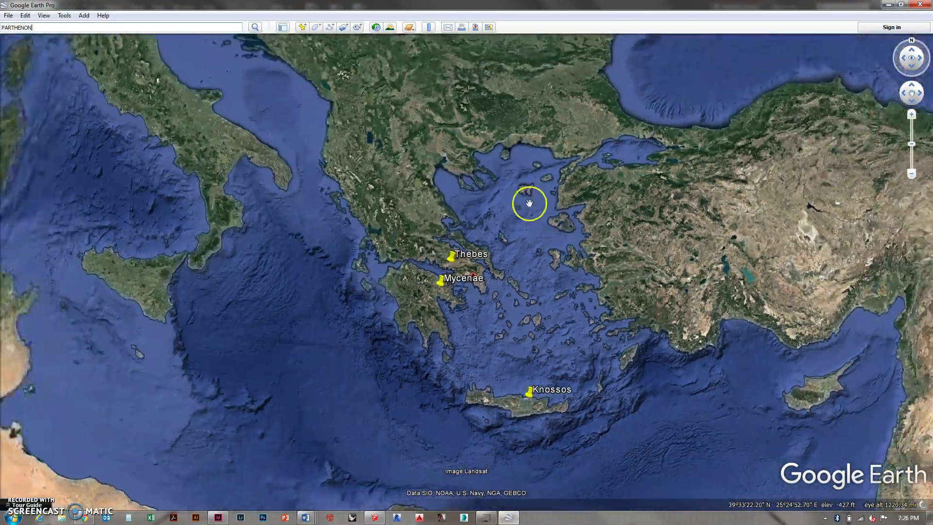
scroll(381, 230, "down", 4)
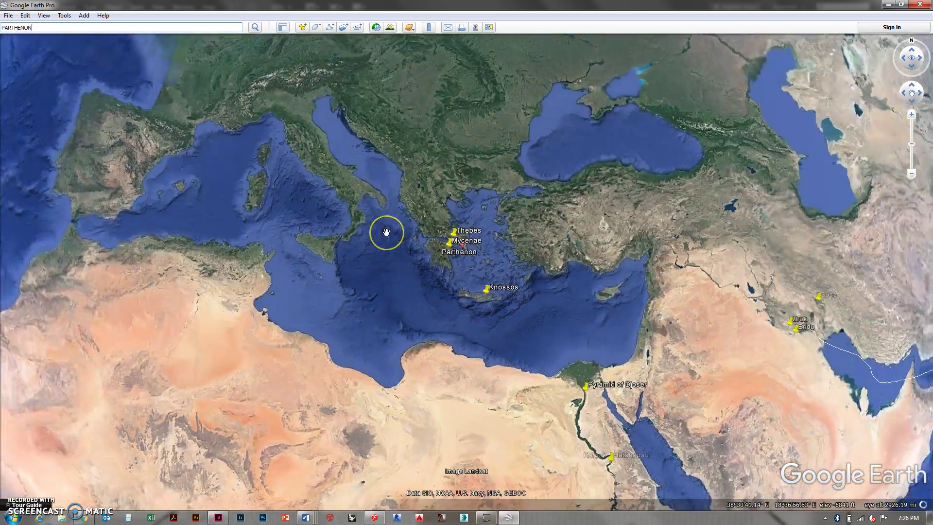
left_click(209, 221)
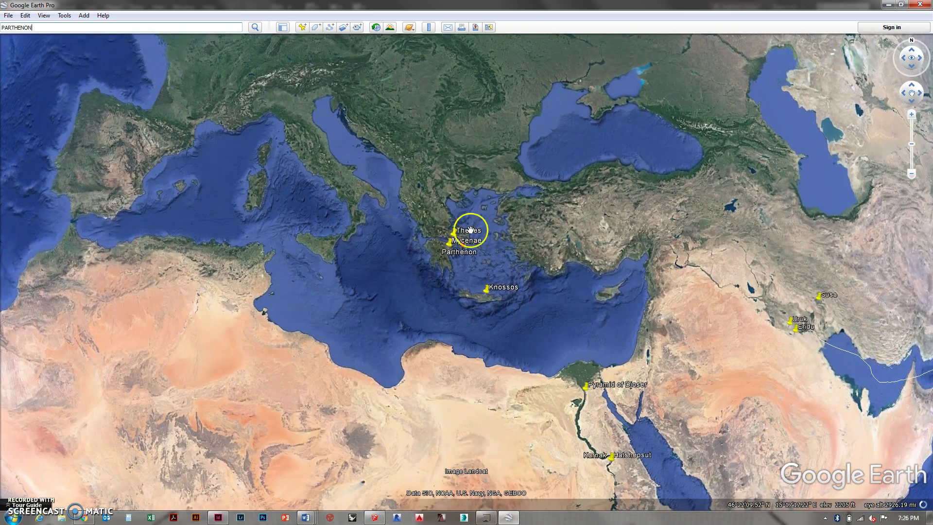
scroll(497, 190, "up", 2)
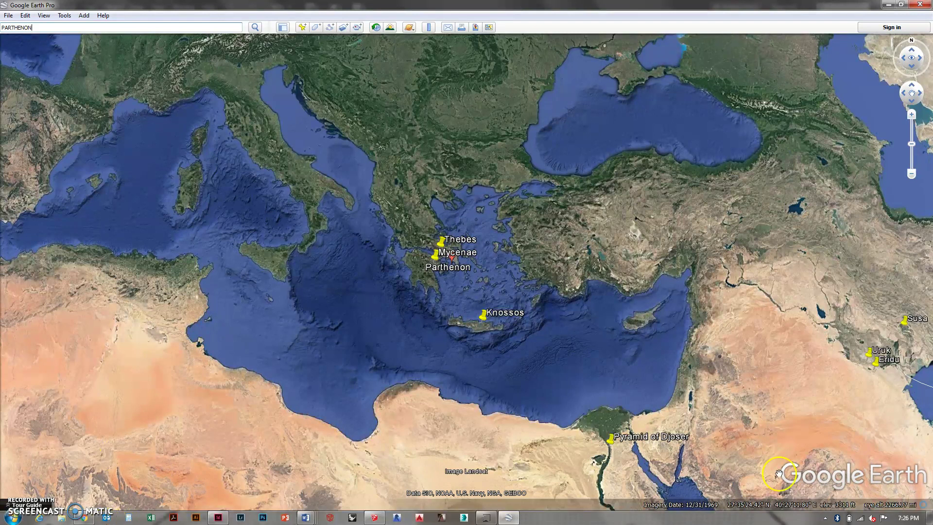
Switch back to InDesign and paste the captured Google Earth image onto the dark spread following the world map.
left_click(221, 518)
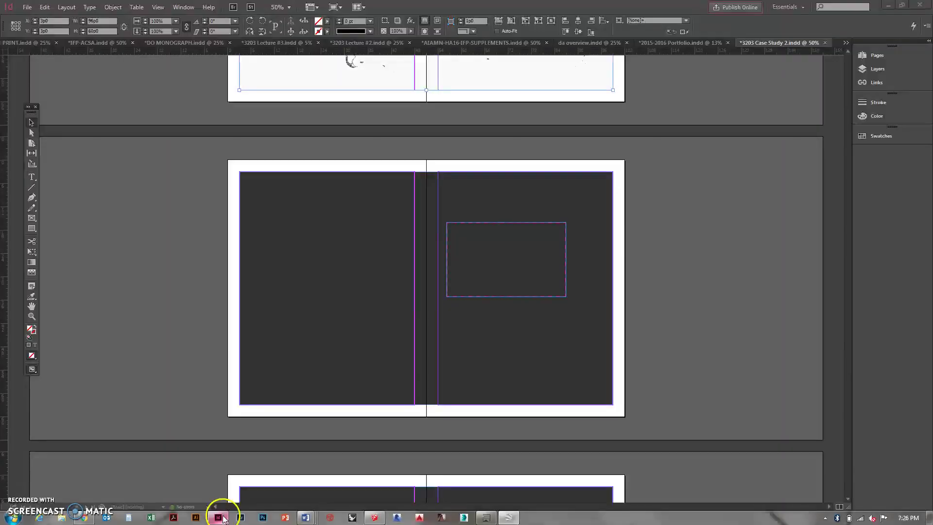
left_click(516, 342)
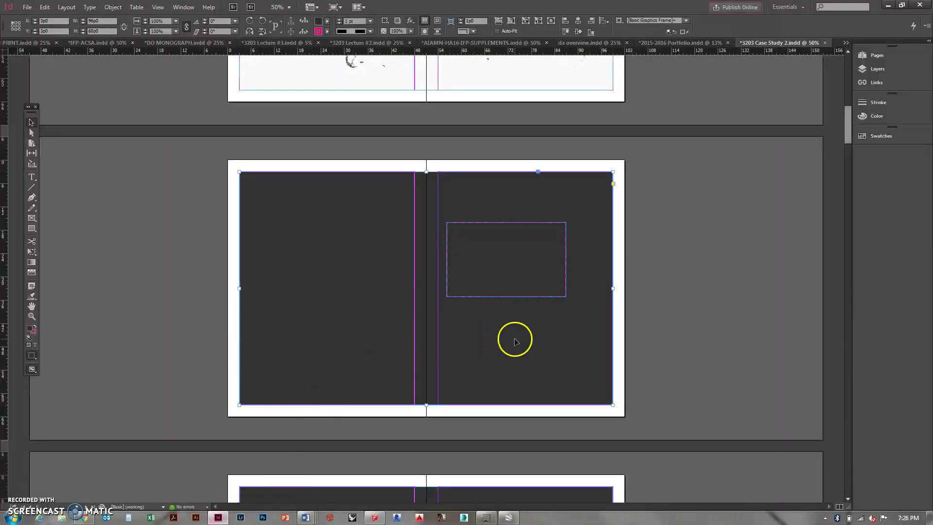
key("ctrl+v")
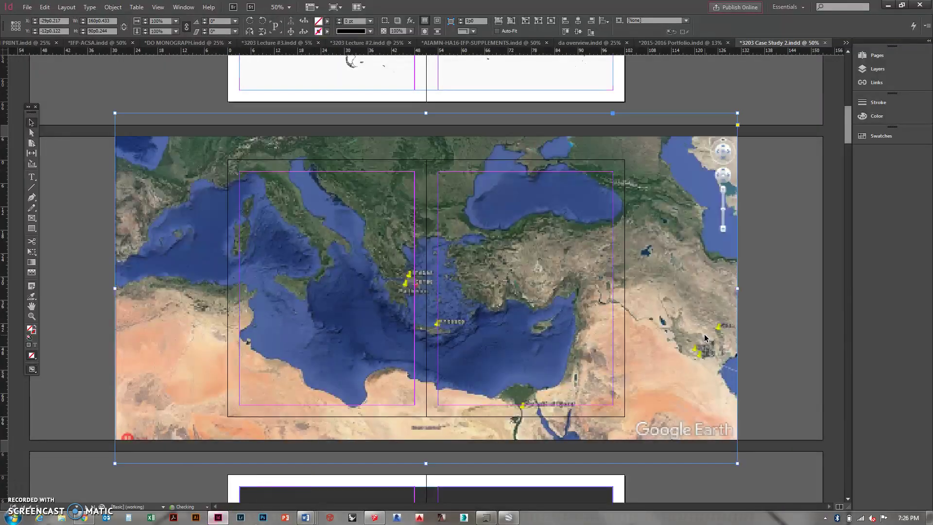
Crop the pasted satellite image's frame to the spread's page edges and make the image fill the frame proportionally.
left_click_drag(114, 113, 229, 159)
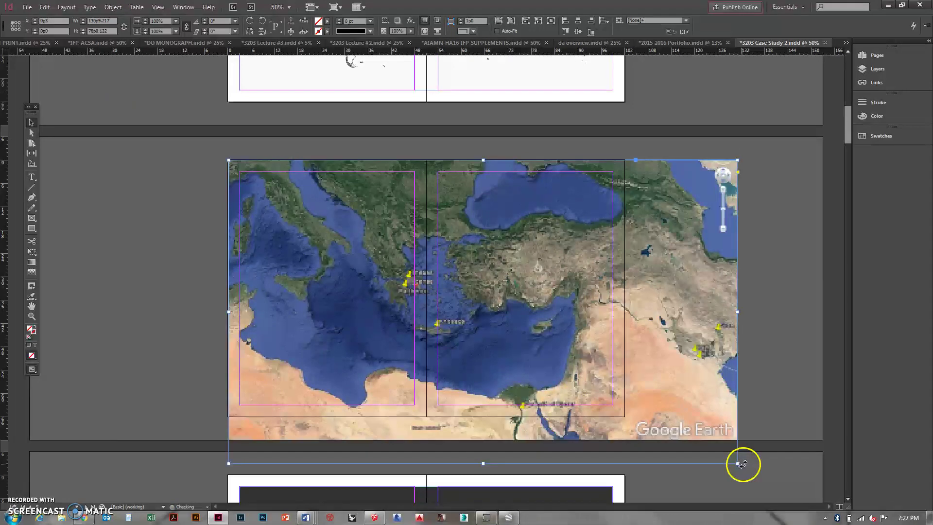
left_click_drag(737, 463, 624, 416)
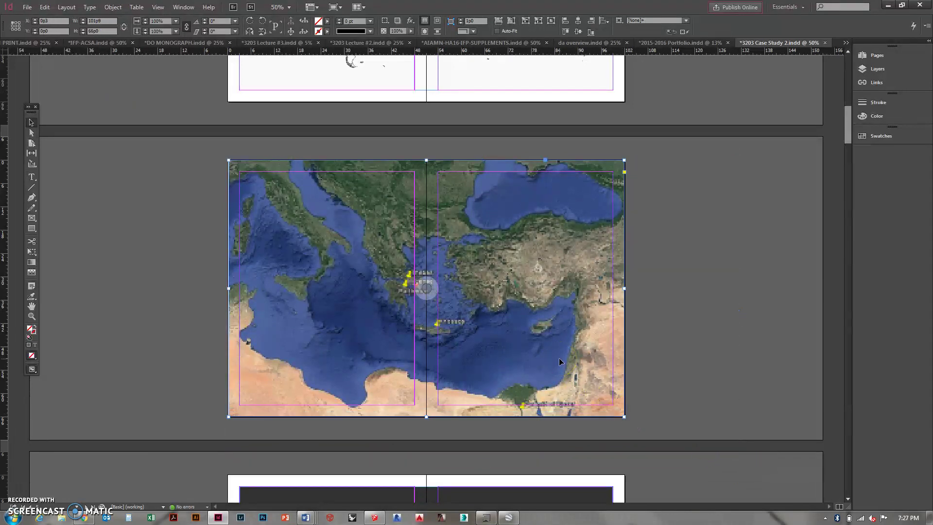
key("ctrl+alt+e")
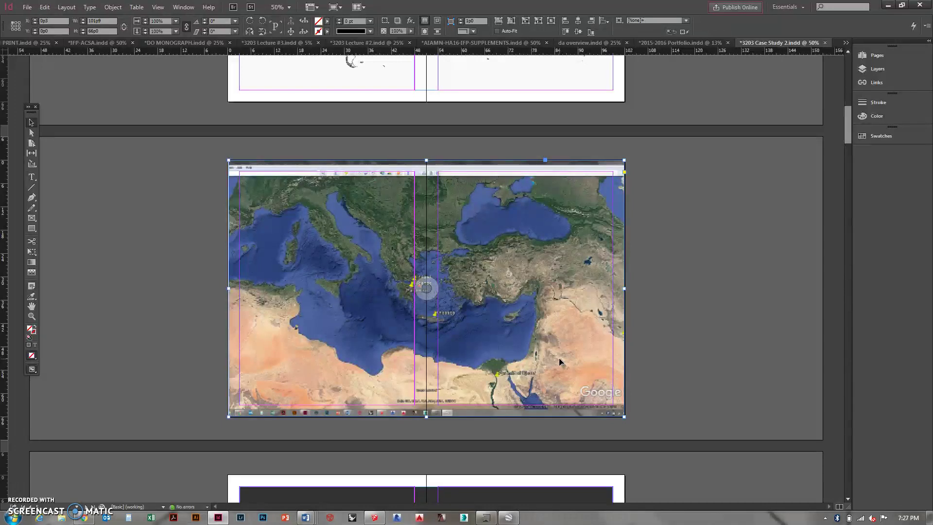
right_click(494, 277)
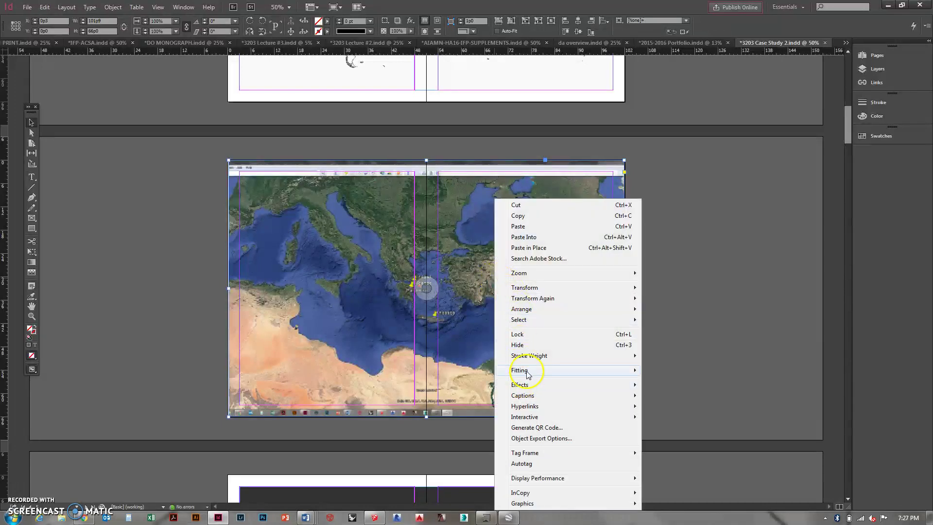
left_click(726, 226)
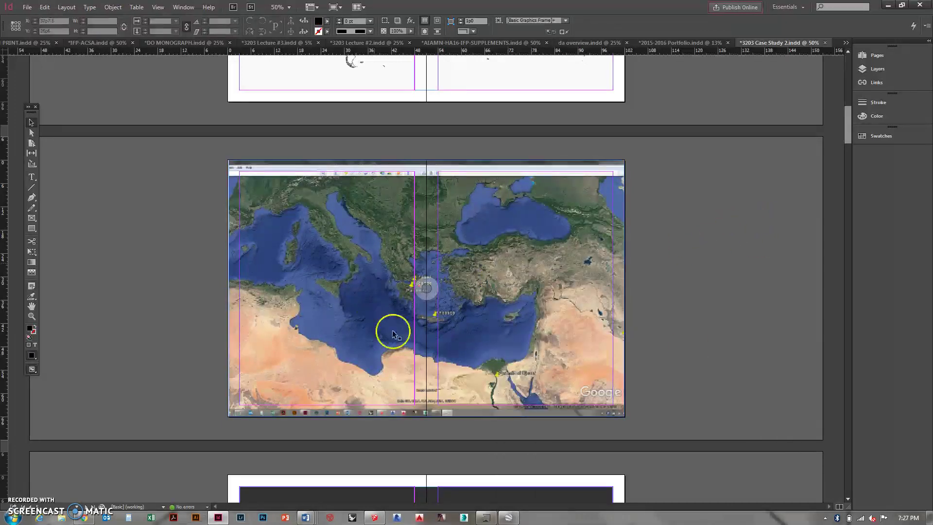
Enlarge the satellite image inside its frame until the captured toolbar and taskbar are cropped out.
left_click(485, 287)
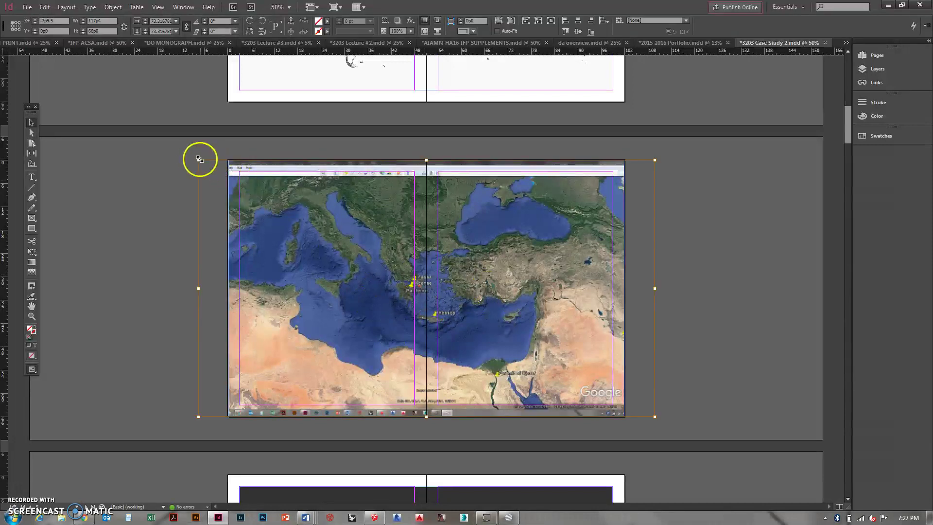
left_click(718, 293)
left_click(541, 293)
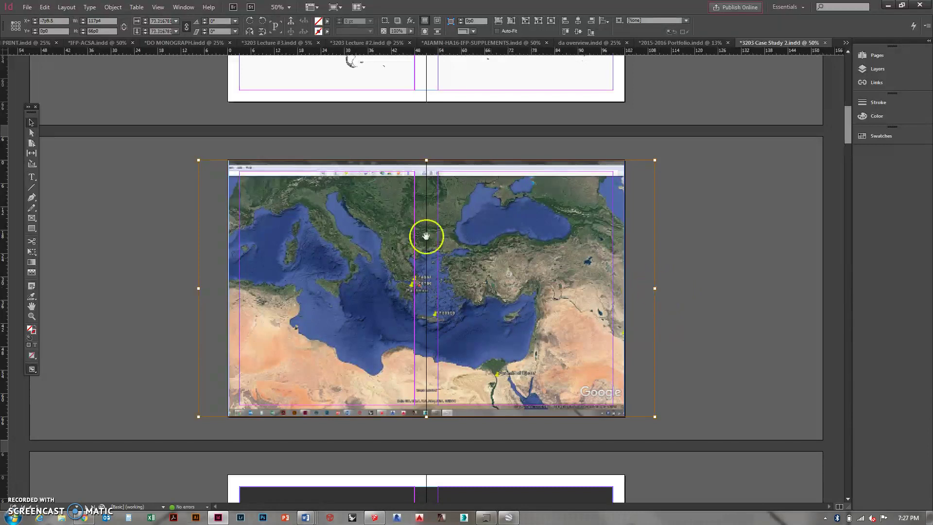
left_click_drag(199, 160, 156, 146)
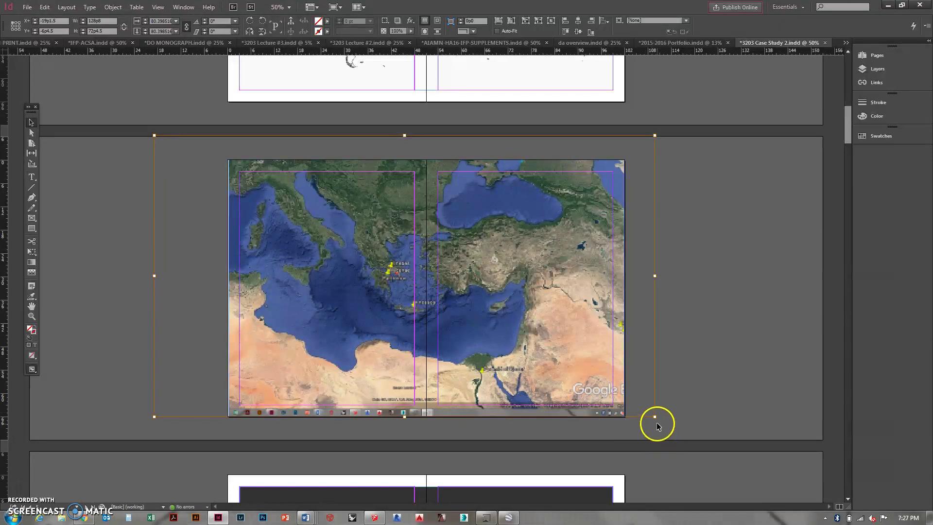
left_click_drag(654, 416, 708, 451)
left_click(754, 370)
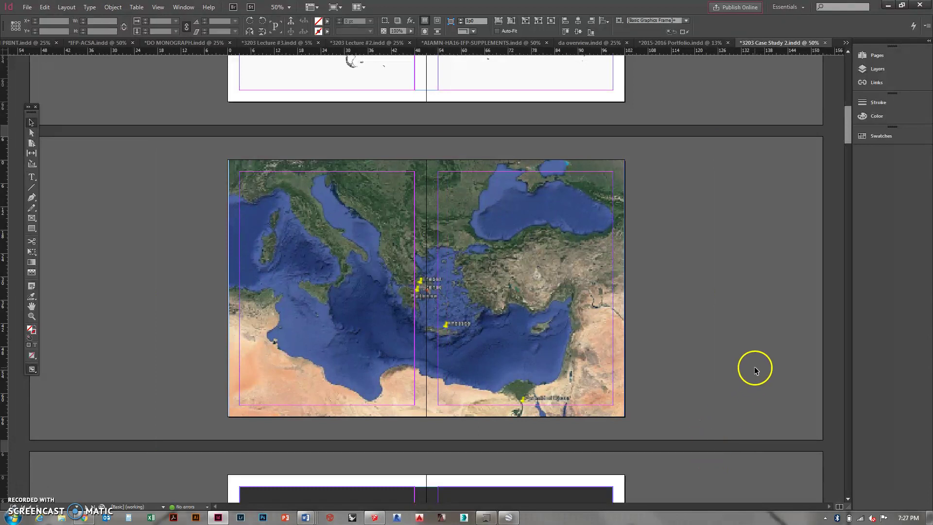
Set the document view's display performance to High Quality Display while viewing the satellite map spread.
scroll(573, 337, "up", 2)
scroll(483, 354, "up", 2)
right_click(552, 313)
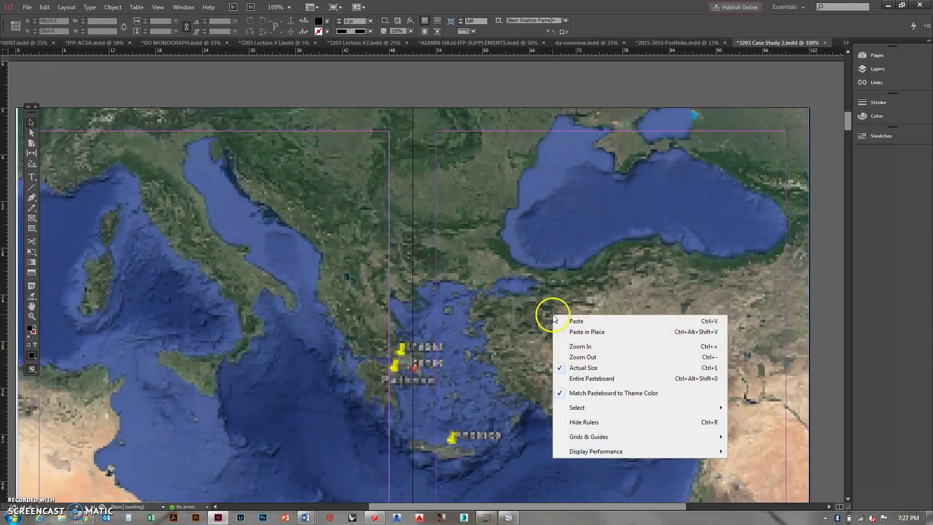
mouse_move(598, 452)
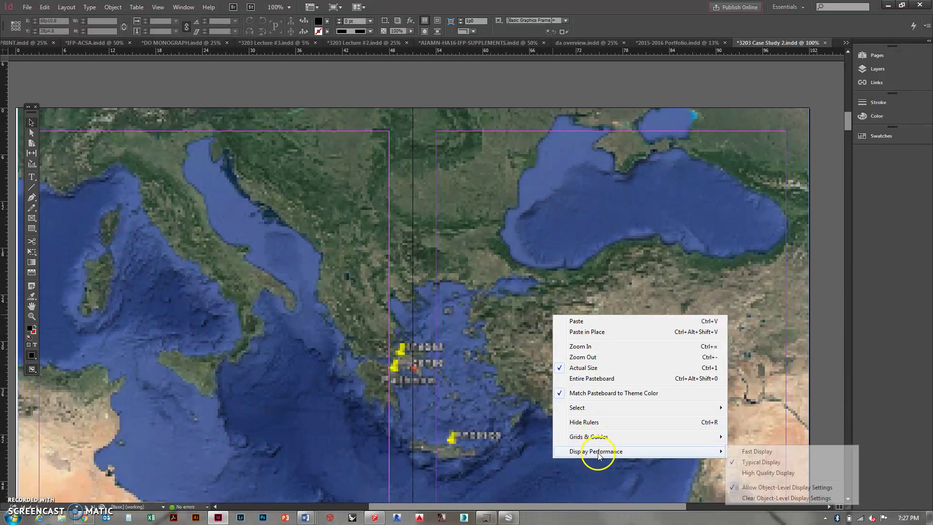
left_click(772, 472)
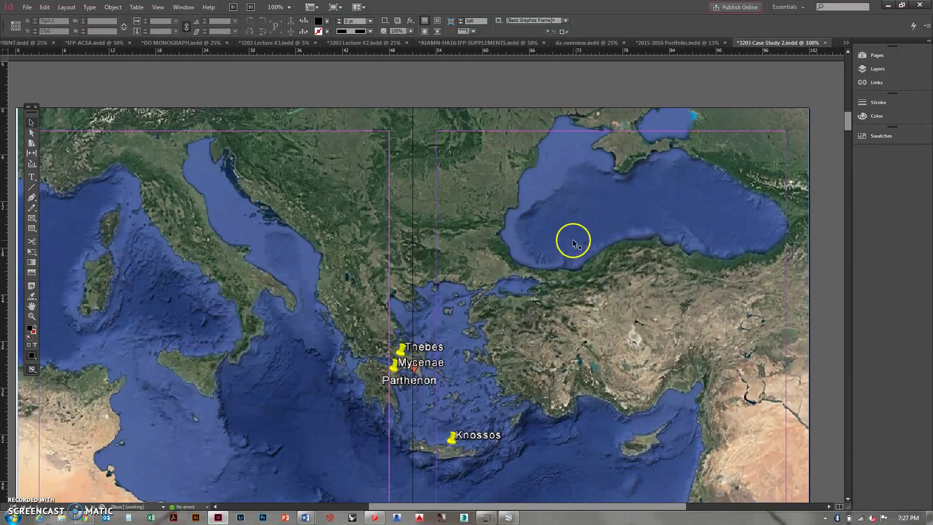
Try sending the satellite map to the back of its spread, undo the reordering and select the map image again.
scroll(573, 242, "down", 1)
scroll(597, 242, "down", 1)
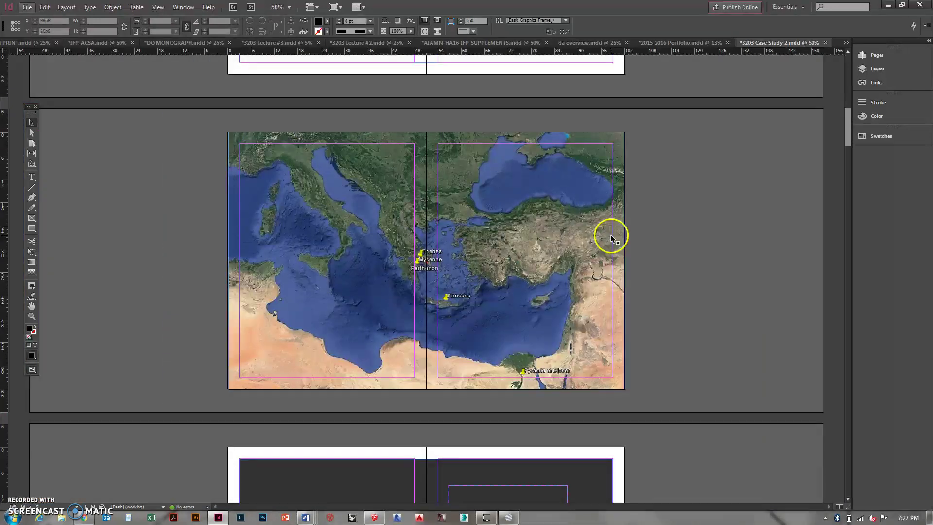
scroll(610, 236, "down", 4)
left_click(549, 254)
scroll(580, 276, "up", 1)
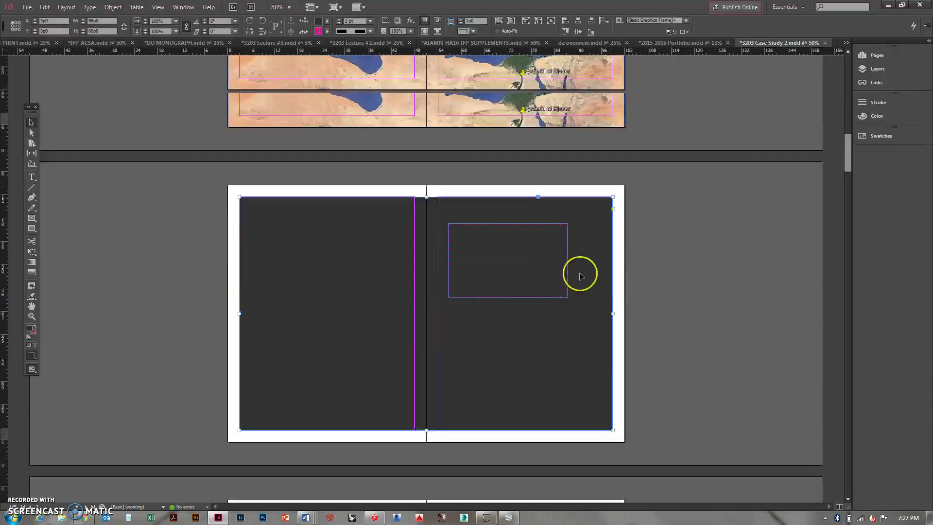
scroll(579, 272, "up", 4)
scroll(549, 242, "down", 2)
right_click(561, 199)
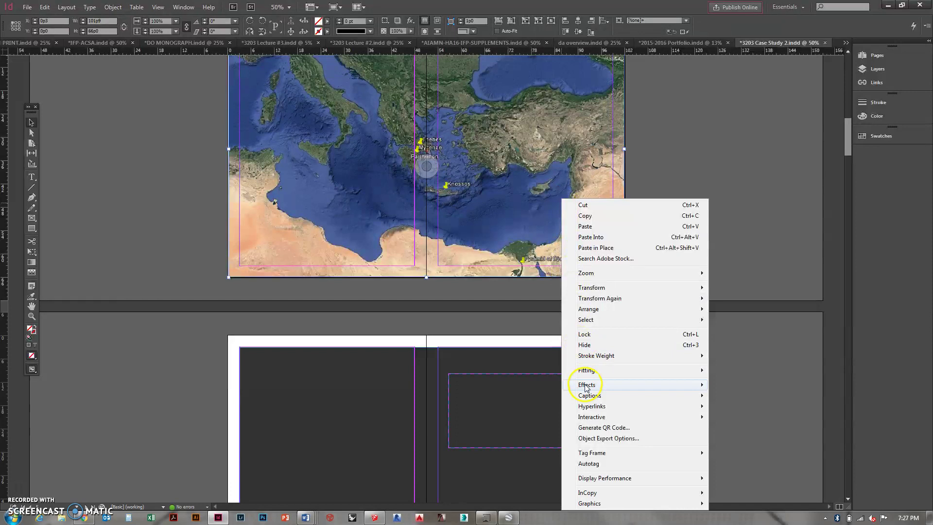
mouse_move(605, 309)
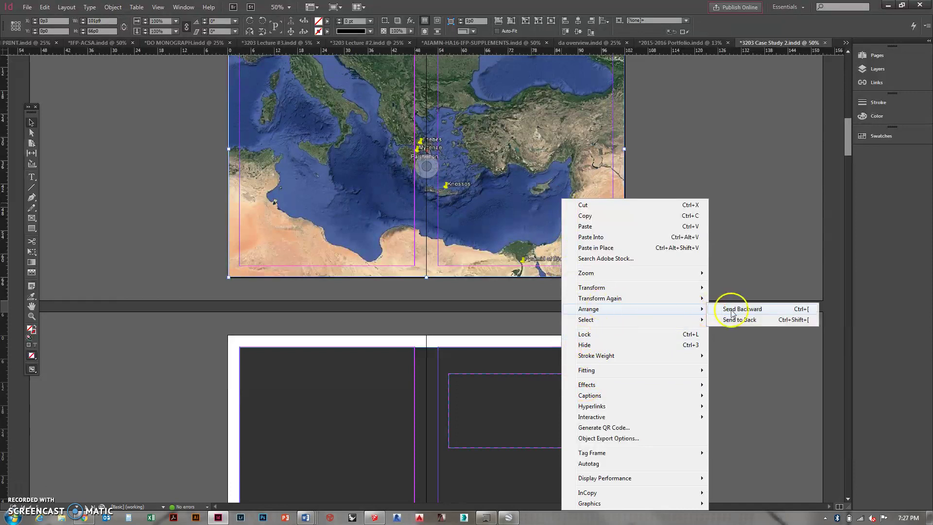
left_click(739, 320)
scroll(631, 301, "up", 3)
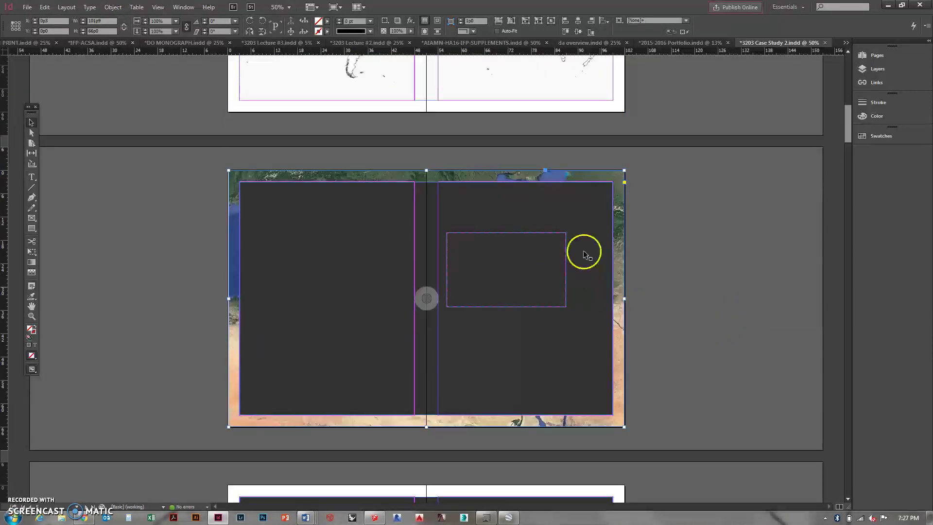
key("ctrl+z")
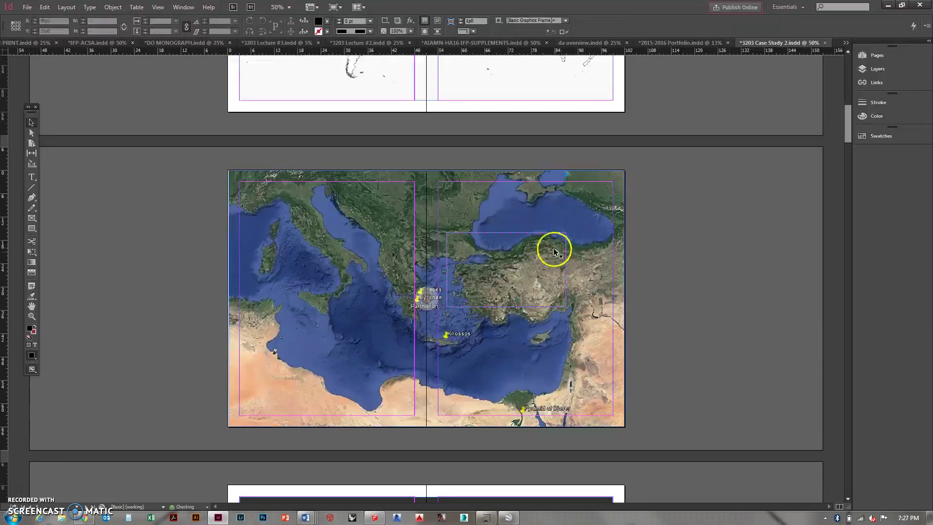
left_click(524, 241)
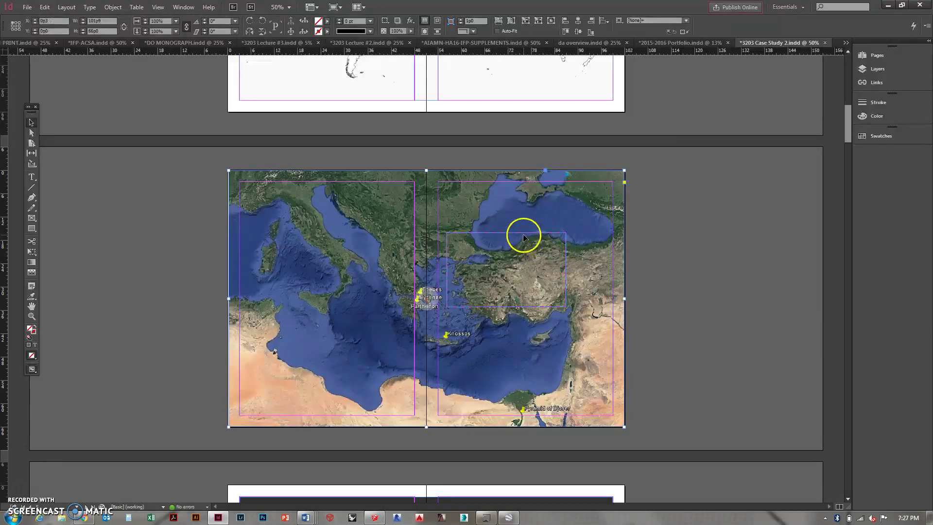
Move the dashed locator rectangle over Greece on the regional map and shrink it to about 19 picas wide around Thebes, Mycenae and the Parthenon.
left_click(523, 231)
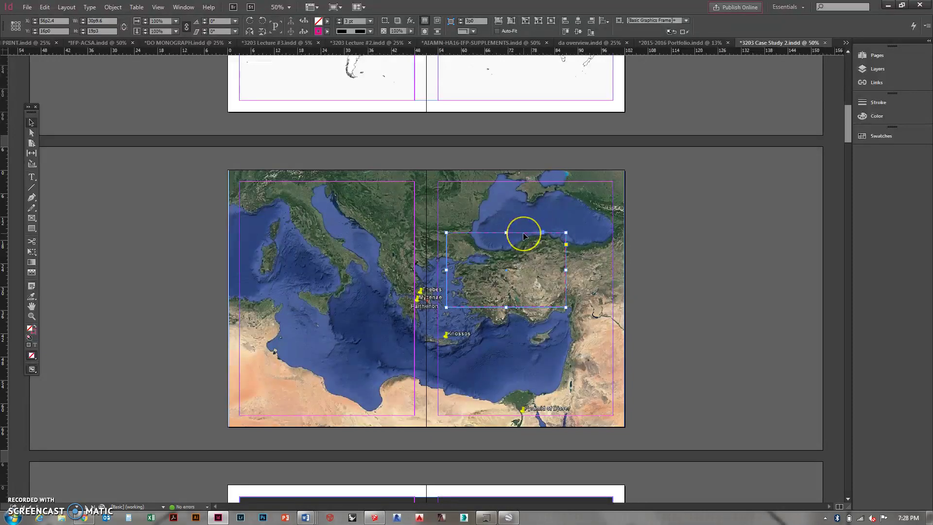
left_click_drag(523, 233, 446, 263)
left_click_drag(369, 335, 390, 322)
left_click_drag(487, 260, 464, 278)
scroll(428, 302, "up", 3)
scroll(448, 267, "down", 3)
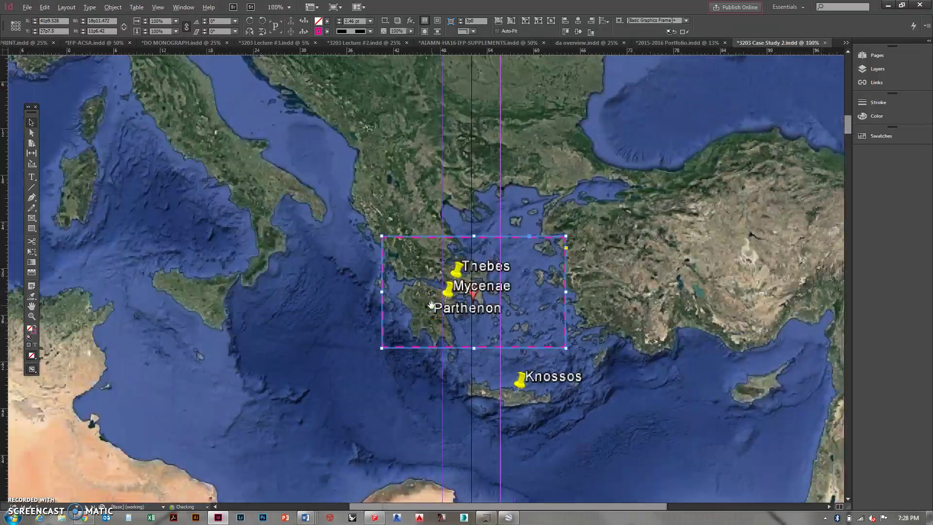
Delete the dark placeholder frame from the spread after the regional map, keeping its dashed rectangle.
scroll(451, 285, "down", 1)
scroll(475, 249, "down", 5)
left_click(503, 267)
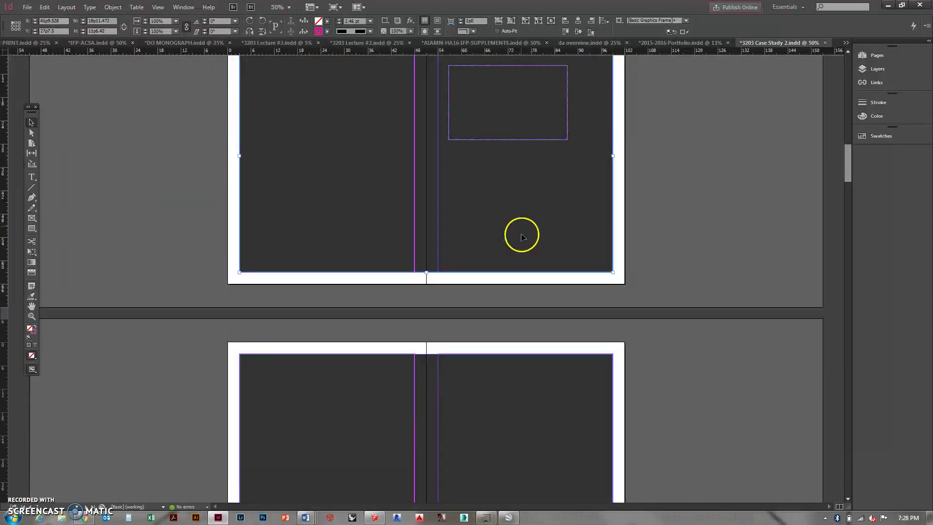
scroll(520, 233, "up", 2)
key("Delete")
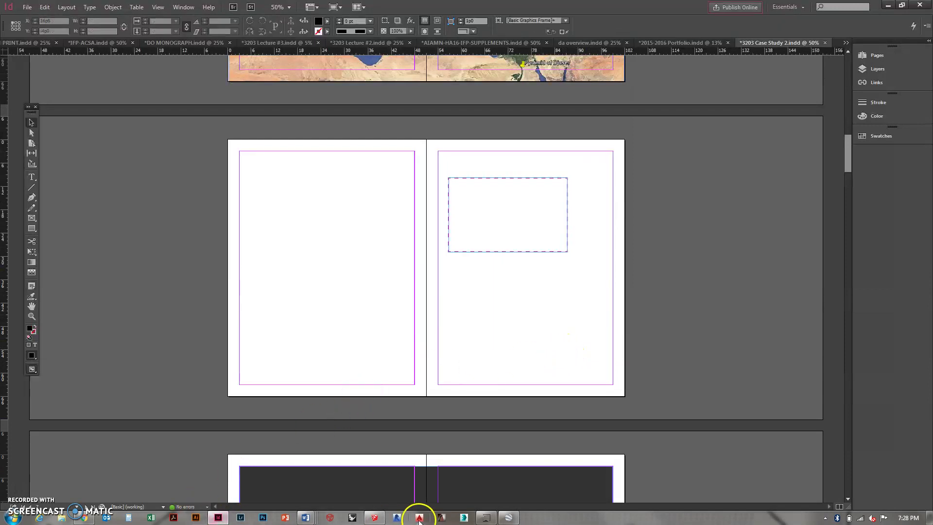
Switch to Google Earth and frame southern Greece with Thebes, Mycenae and the Parthenon in view.
left_click(505, 518)
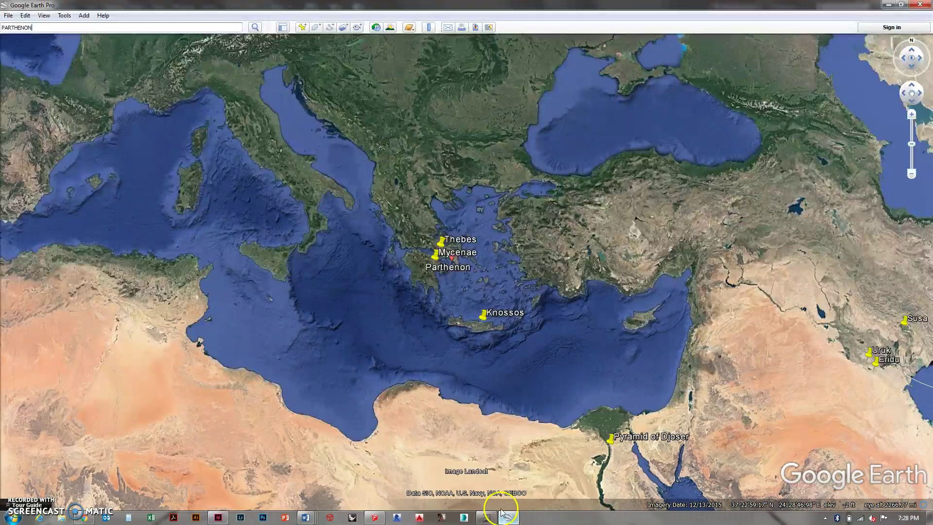
scroll(447, 235, "up", 3)
scroll(460, 306, "up", 3)
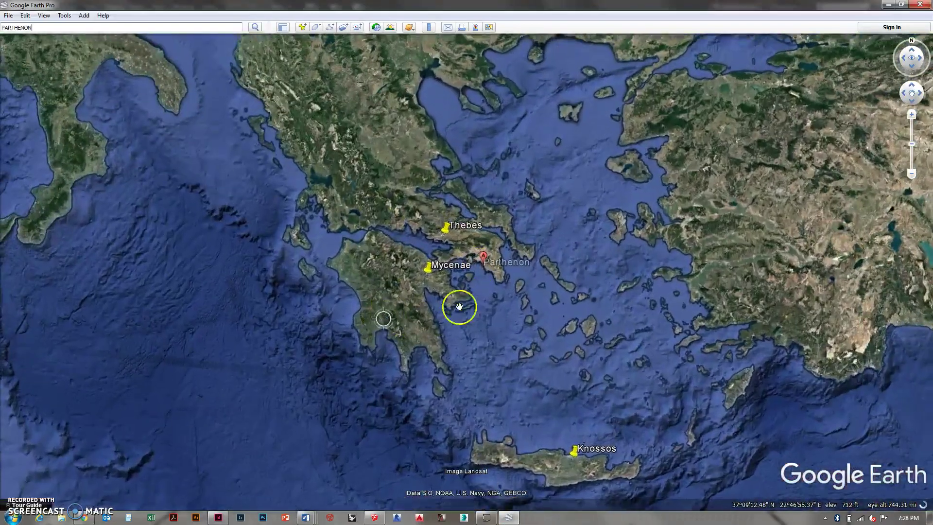
scroll(520, 279, "up", 3)
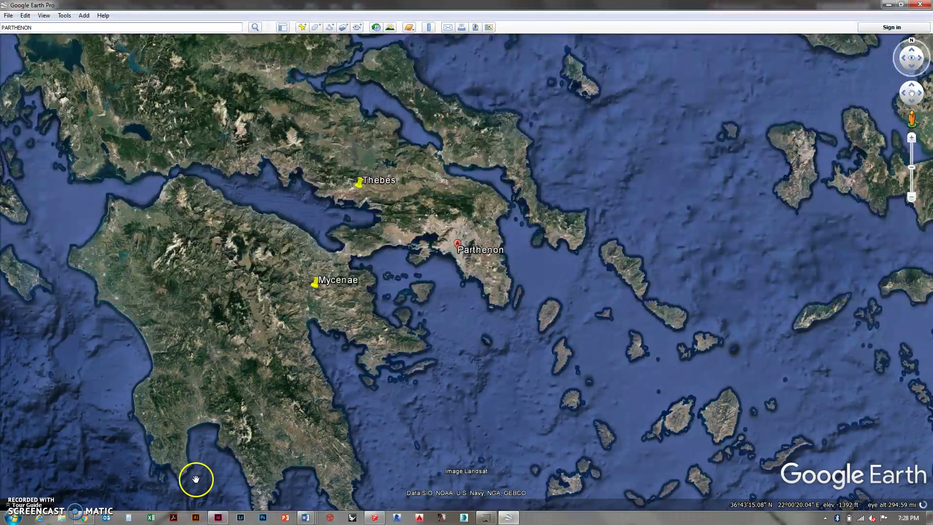
Paste the captured Greece view onto the emptied InDesign spread and crop its frame to the spread's page edges.
left_click(218, 517)
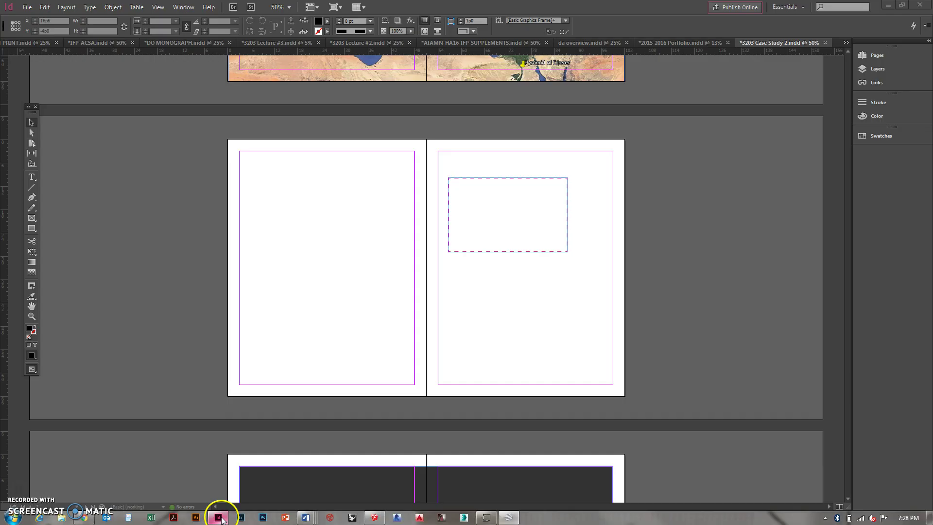
key("ctrl+v")
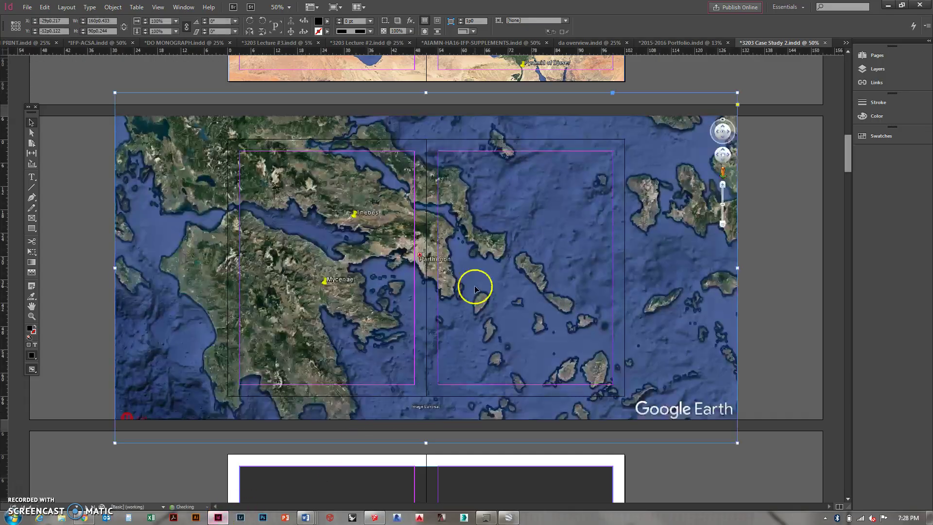
left_click_drag(115, 94, 228, 140)
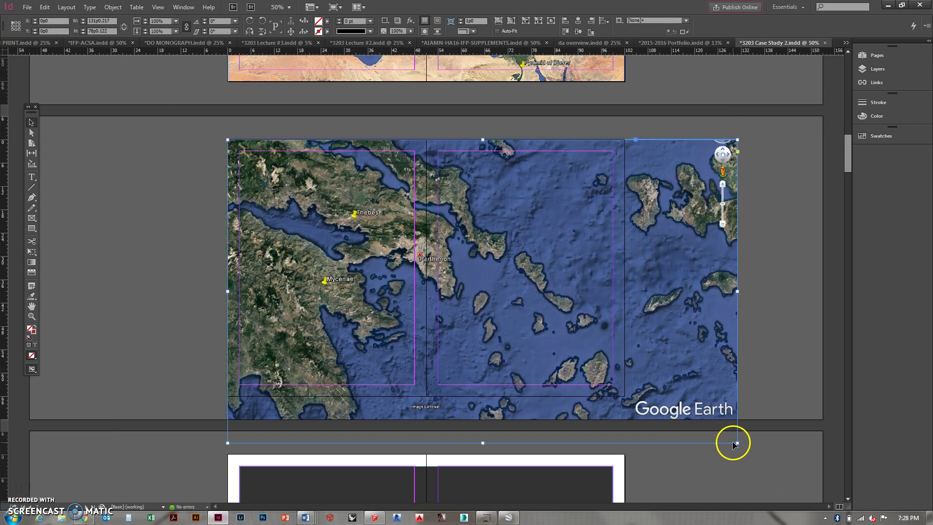
left_click_drag(736, 442, 624, 396)
Scale the Greece image inside its frame down to about 93%, still covering the whole spread.
double_click(507, 321)
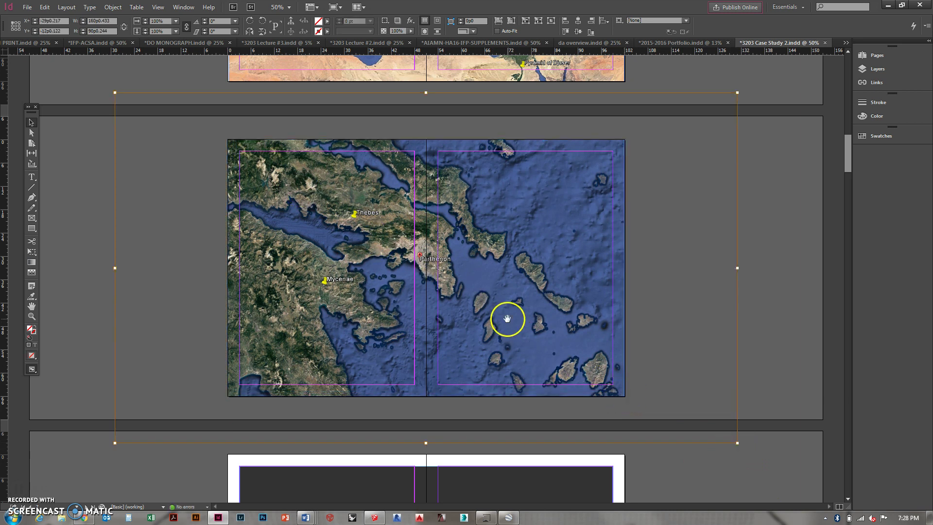
left_click_drag(115, 92, 150, 128)
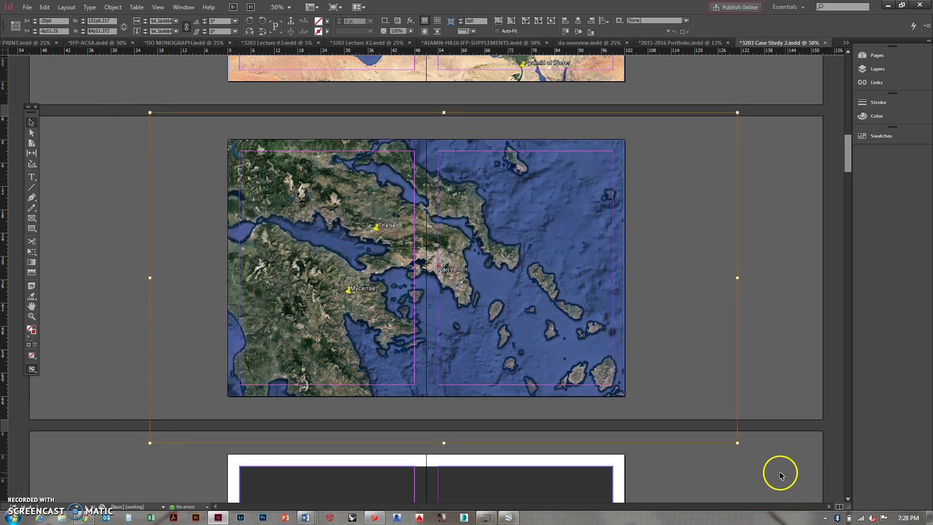
left_click_drag(737, 443, 716, 441)
Shrink the locator rectangle on the regional map to match the area covered by the Greece map on the following spread.
scroll(671, 427, "up", 5)
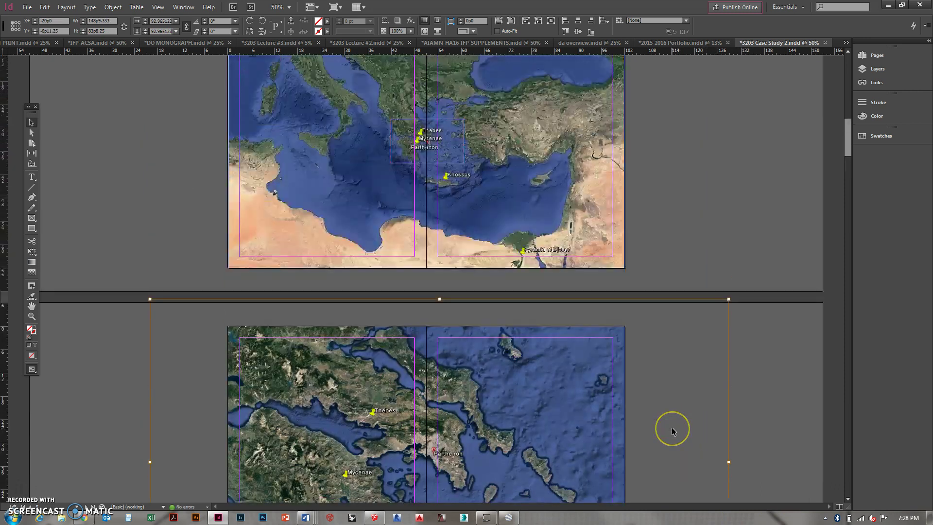
scroll(671, 427, "down", 2)
scroll(671, 427, "up", 3)
scroll(671, 427, "down", 4)
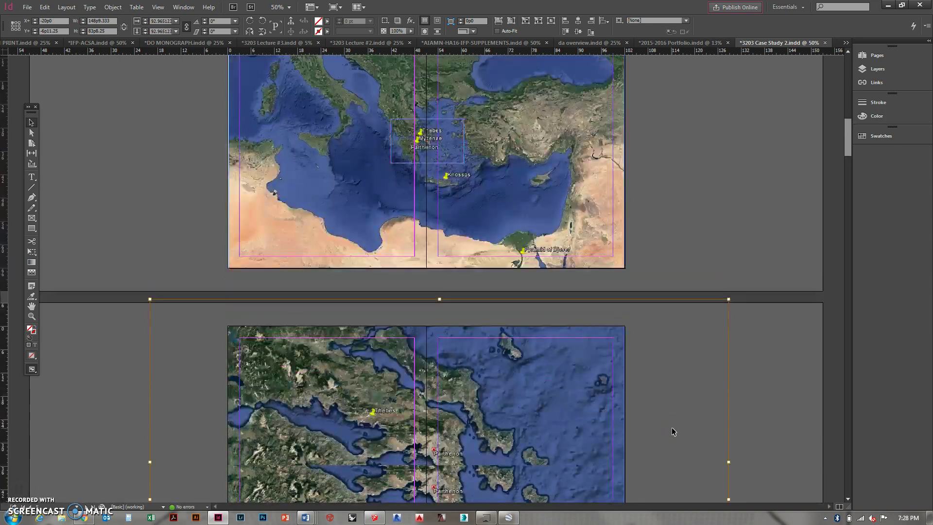
scroll(590, 383, "up", 3)
scroll(590, 377, "down", 4)
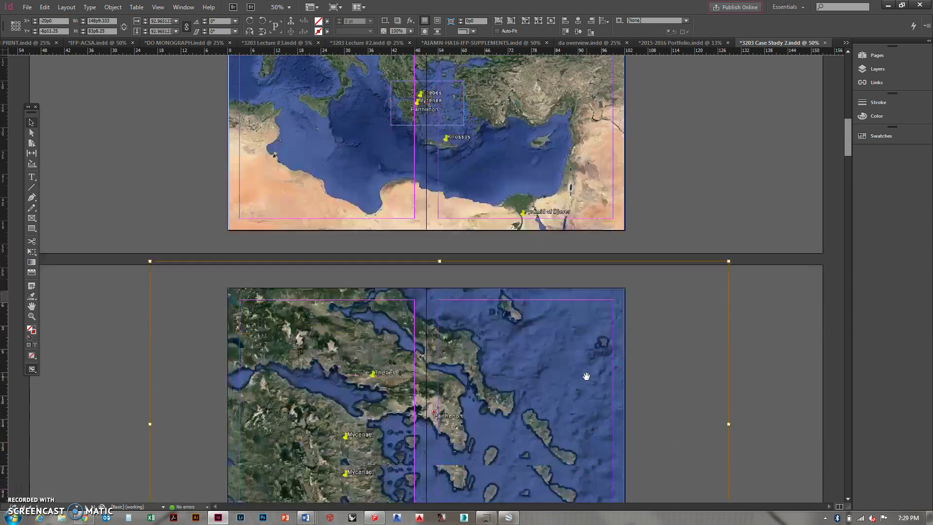
scroll(589, 375, "up", 5)
left_click(459, 196)
left_click(460, 197)
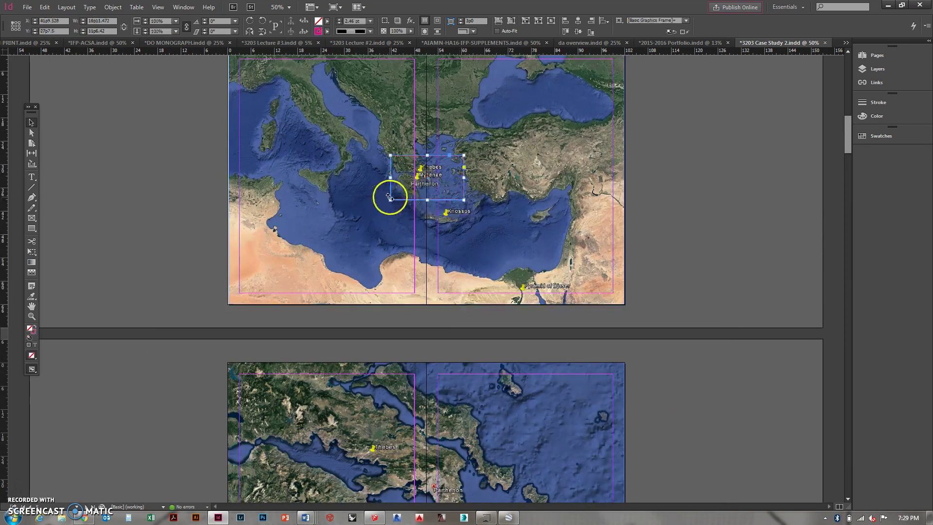
left_click_drag(389, 200, 396, 198)
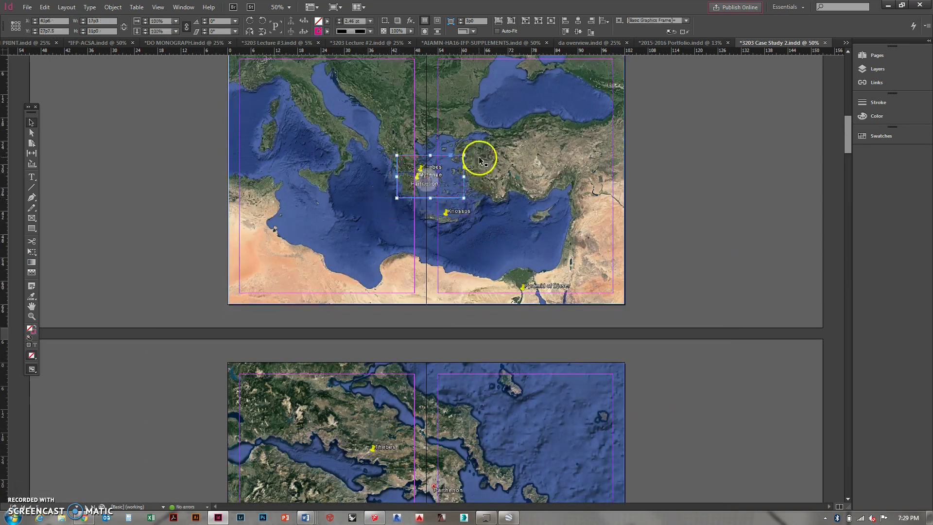
left_click_drag(463, 155, 459, 162)
left_click(694, 243)
Delete the dark placeholder frame from the spread after the Greece map.
scroll(706, 250, "down", 5)
scroll(707, 250, "down", 3)
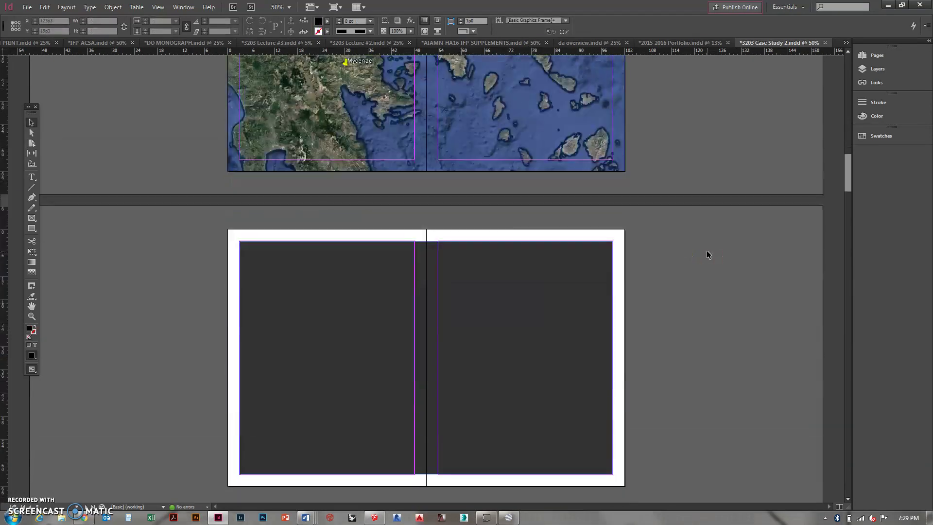
scroll(707, 255, "down", 2)
left_click(521, 208)
key("Delete")
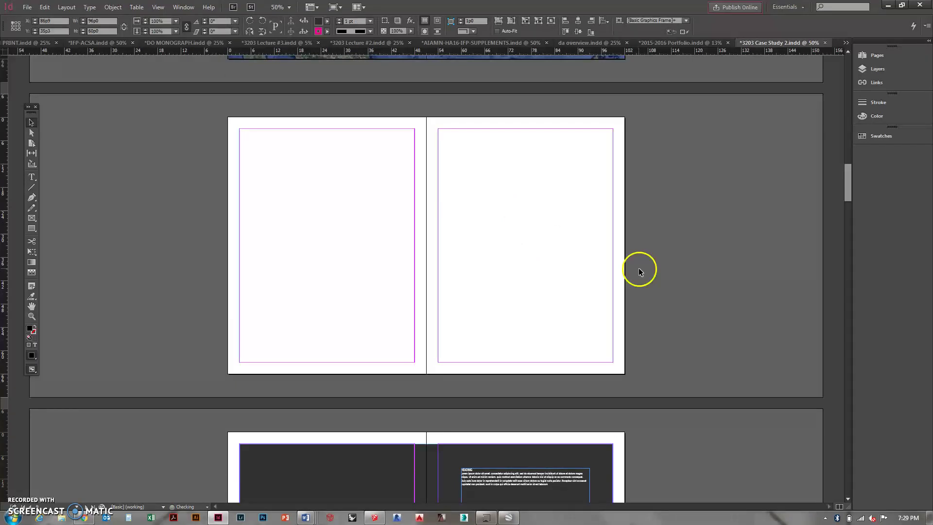
Switch to Google Earth and frame Athens with both the Parthenon and the harbour coastline in view.
left_click(508, 518)
scroll(476, 239, "up", 4)
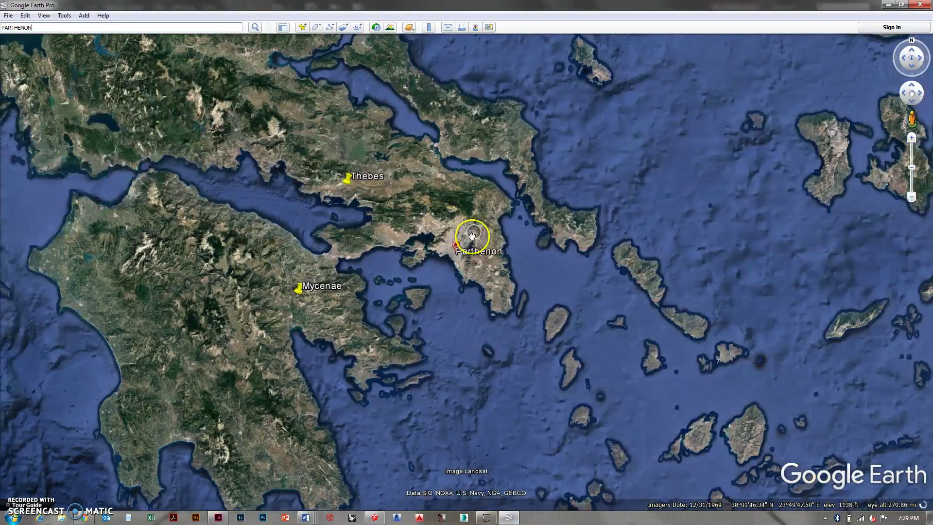
scroll(456, 256, "up", 5)
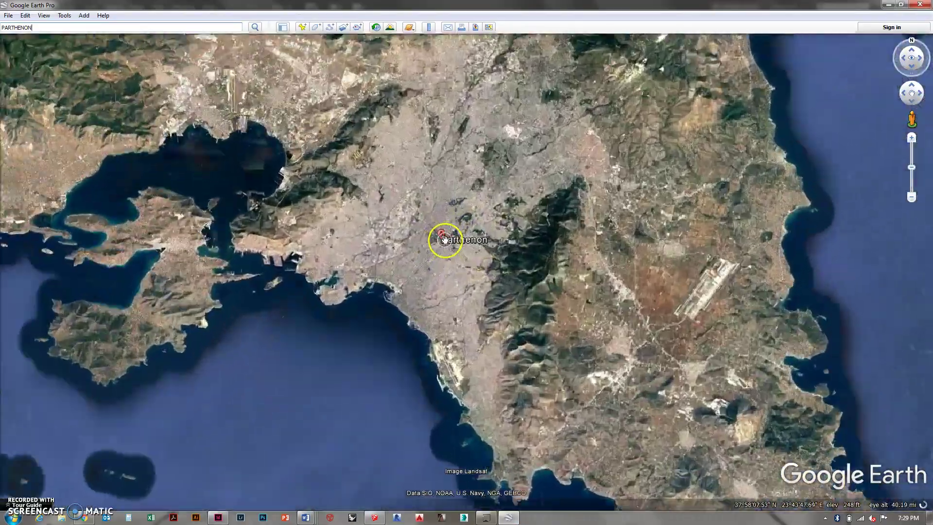
scroll(409, 210, "up", 3)
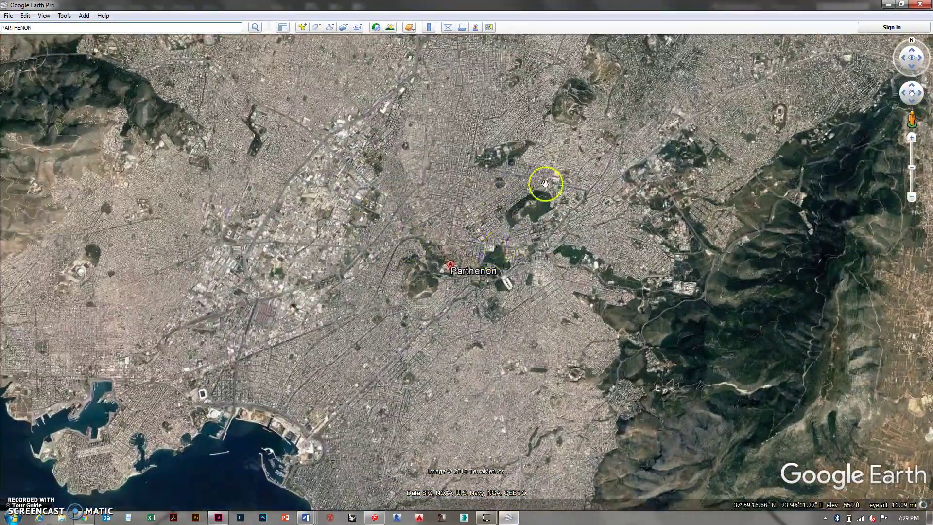
scroll(428, 263, "up", 3)
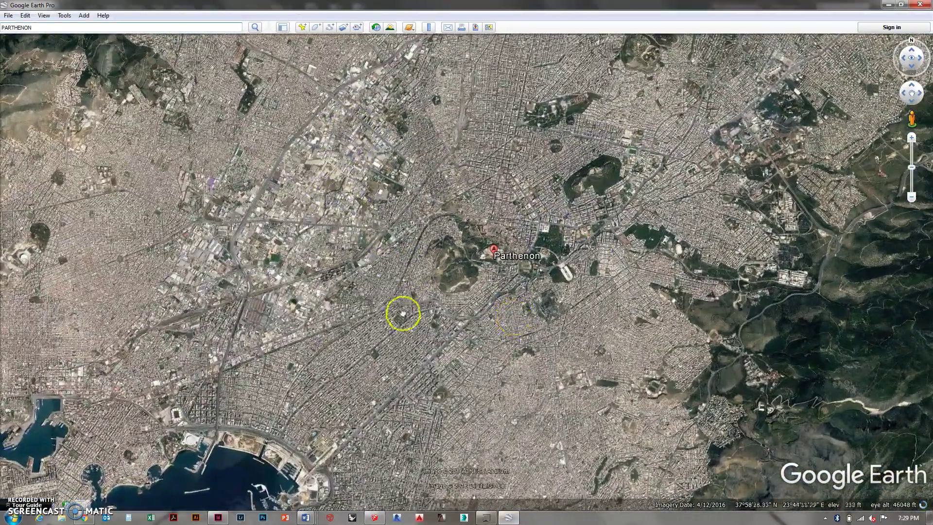
scroll(532, 254, "down", 4)
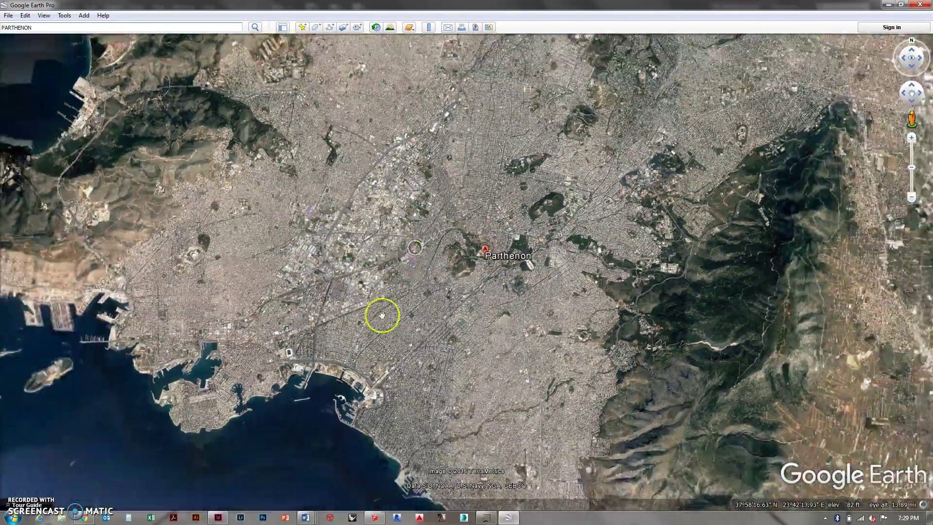
scroll(268, 349, "up", 2)
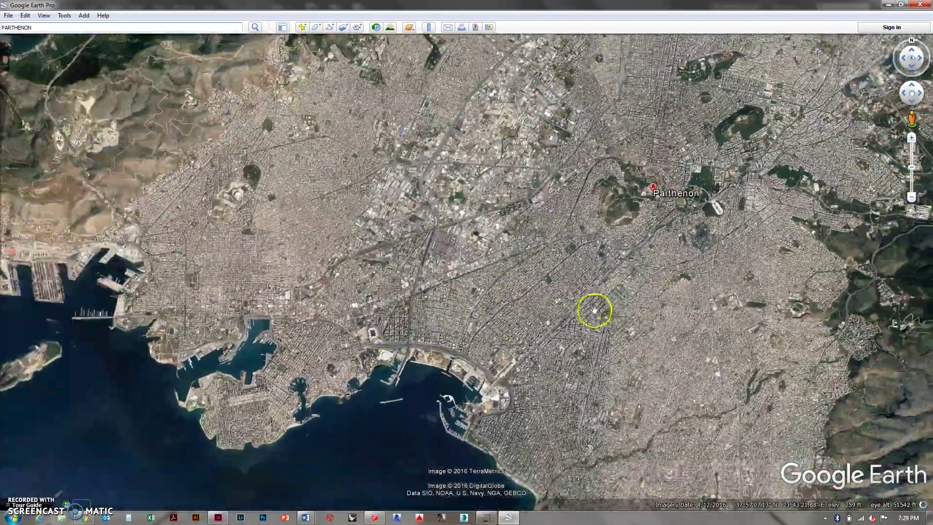
scroll(612, 287, "down", 1)
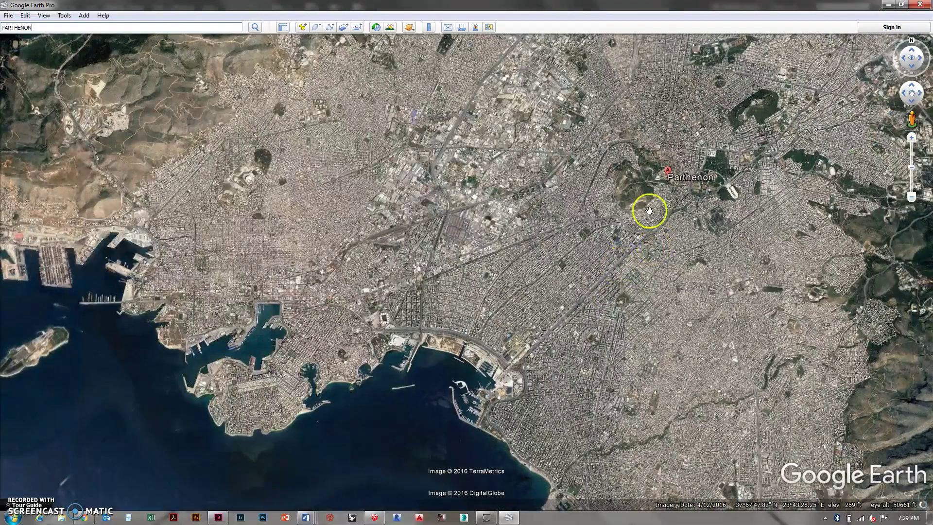
scroll(552, 181, "down", 1)
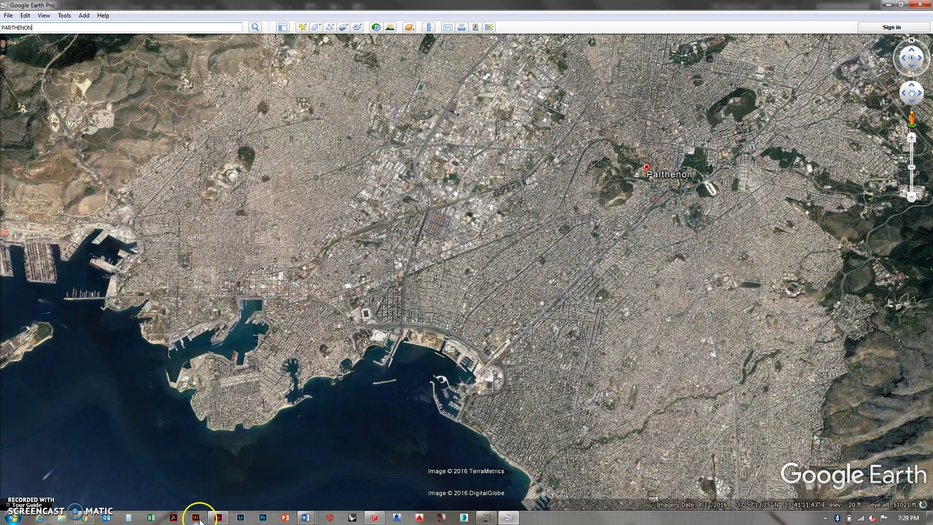
Paste the captured Athens view onto the emptied InDesign spread and crop its frame to the spread's page edges.
left_click(218, 517)
key("ctrl+v")
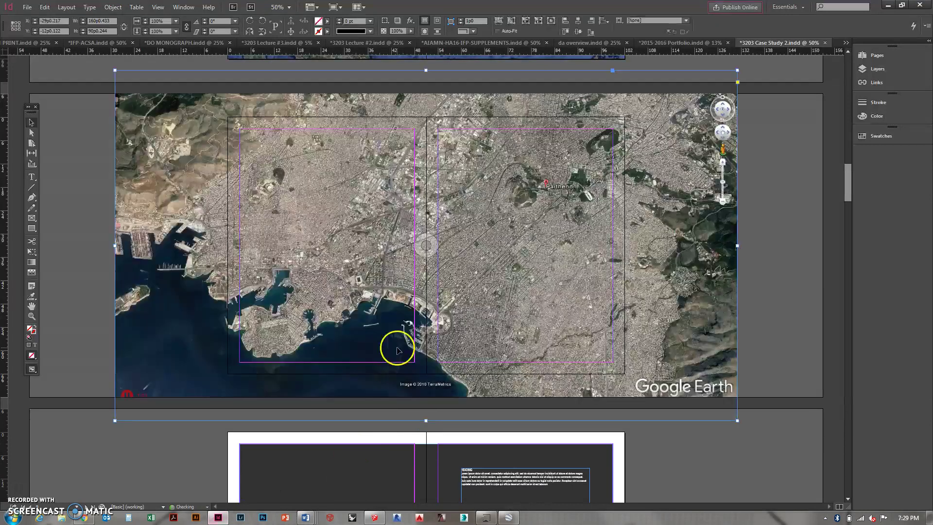
left_click_drag(115, 70, 228, 116)
left_click_drag(739, 422, 625, 374)
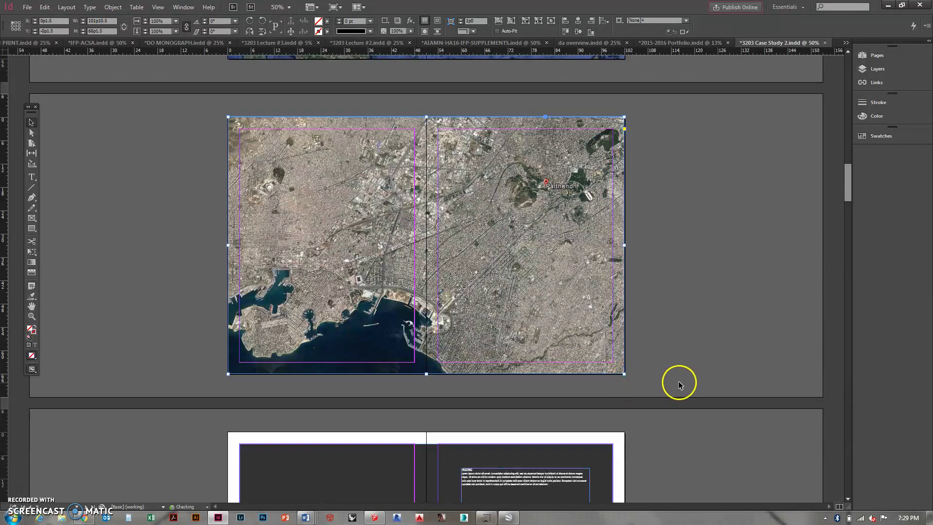
Scale the Athens image inside its frame down to about 90.5% and deselect it.
double_click(496, 281)
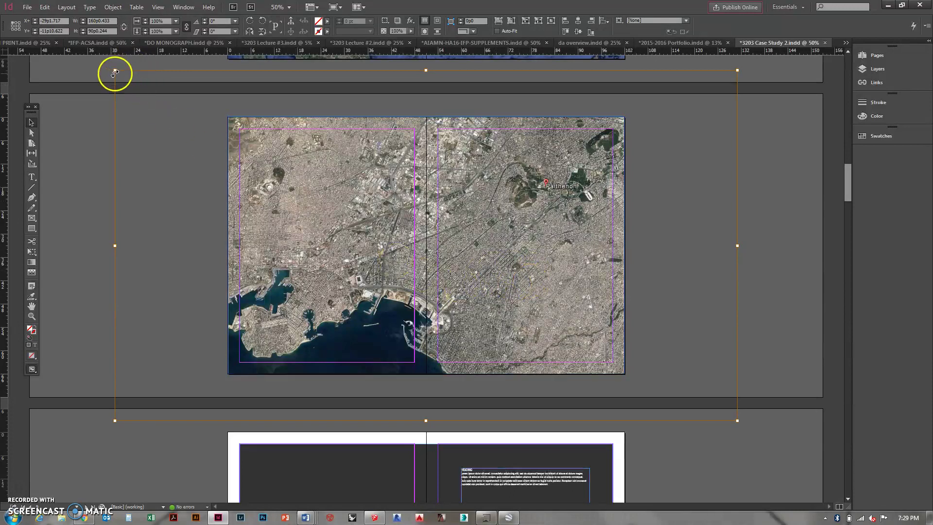
left_click_drag(115, 70, 153, 113)
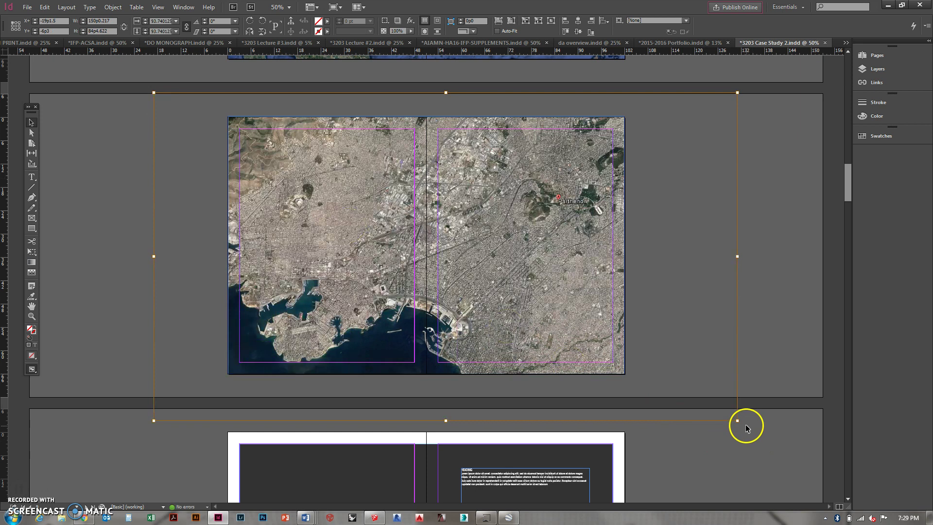
left_click_drag(736, 420, 709, 410)
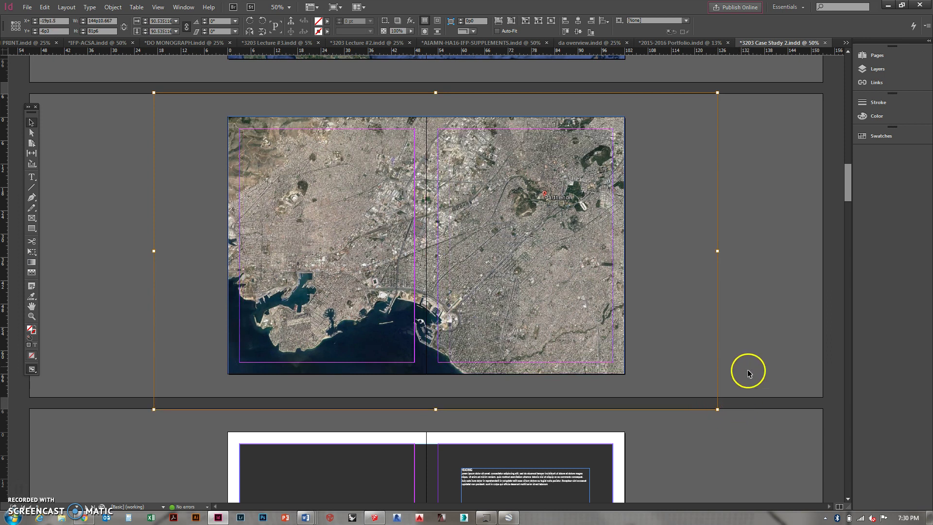
left_click(756, 332)
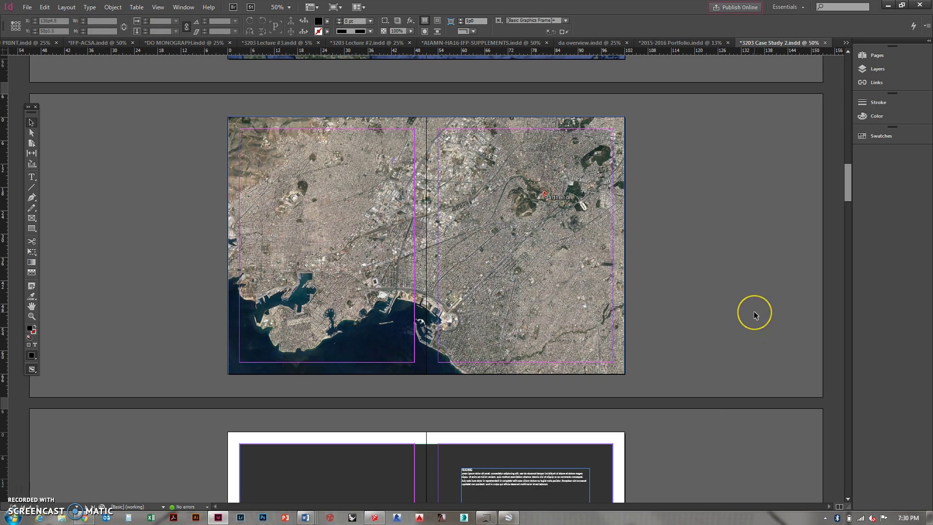
scroll(719, 270, "down", 1)
scroll(719, 270, "up", 1)
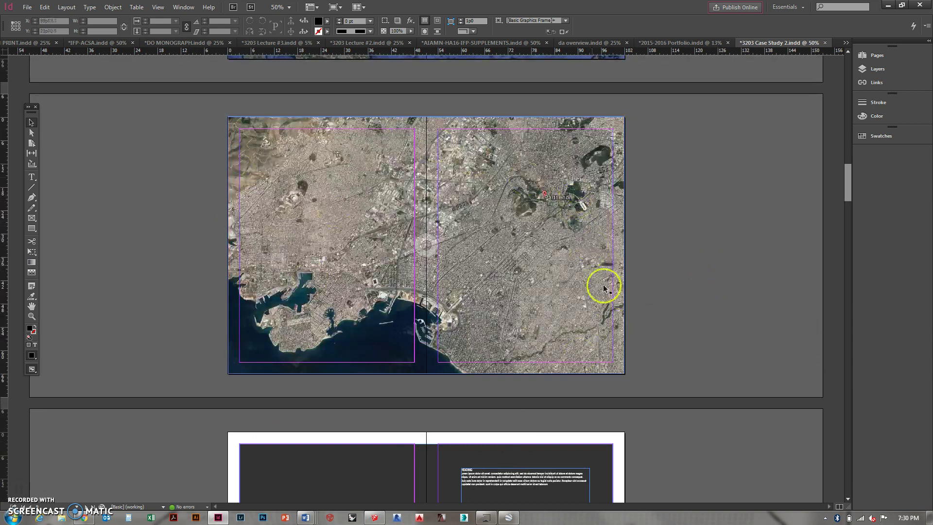
scroll(617, 292, "down", 5)
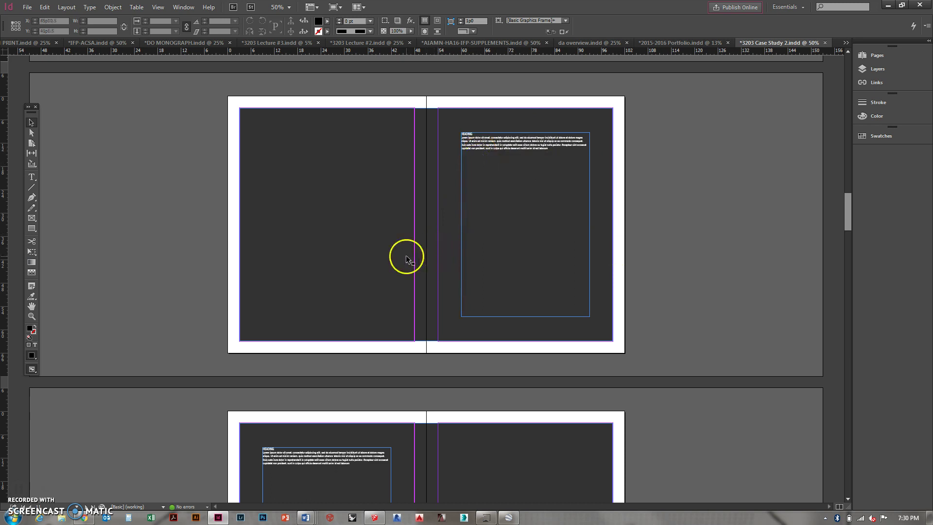
left_click(380, 251)
scroll(526, 289, "down", 7)
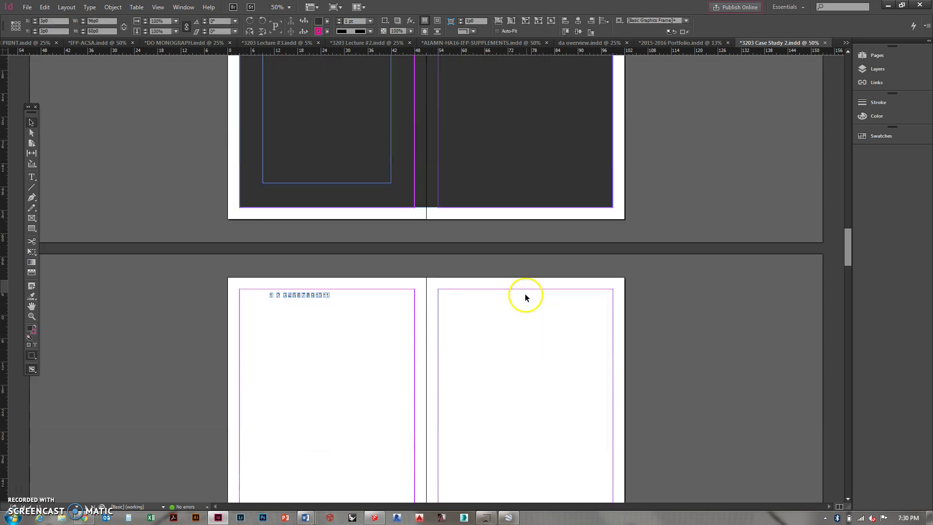
scroll(517, 298, "up", 5)
scroll(421, 269, "up", 2)
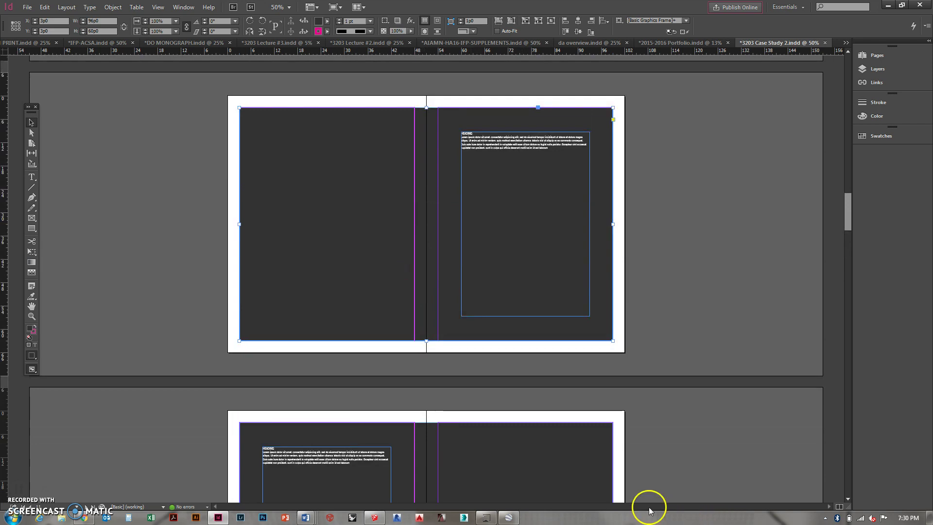
Switch to Google Earth and zoom in from Athens until the Parthenon and the surrounding Acropolis fill the view.
left_click(510, 515)
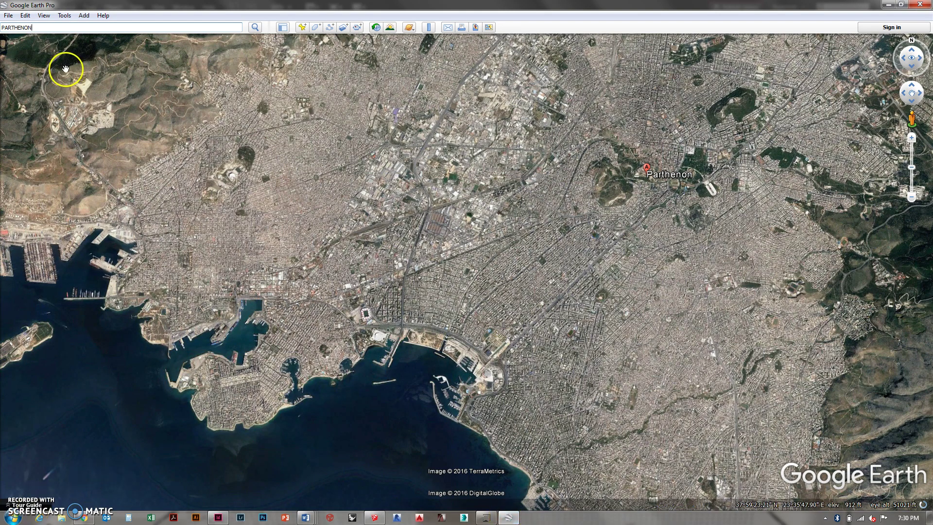
scroll(688, 146, "up", 2)
scroll(694, 126, "up", 10)
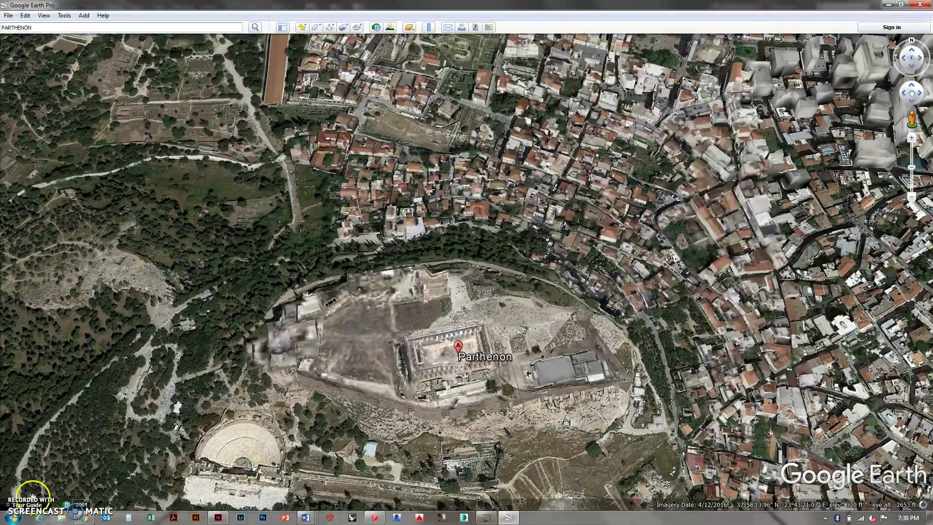
left_click(32, 497)
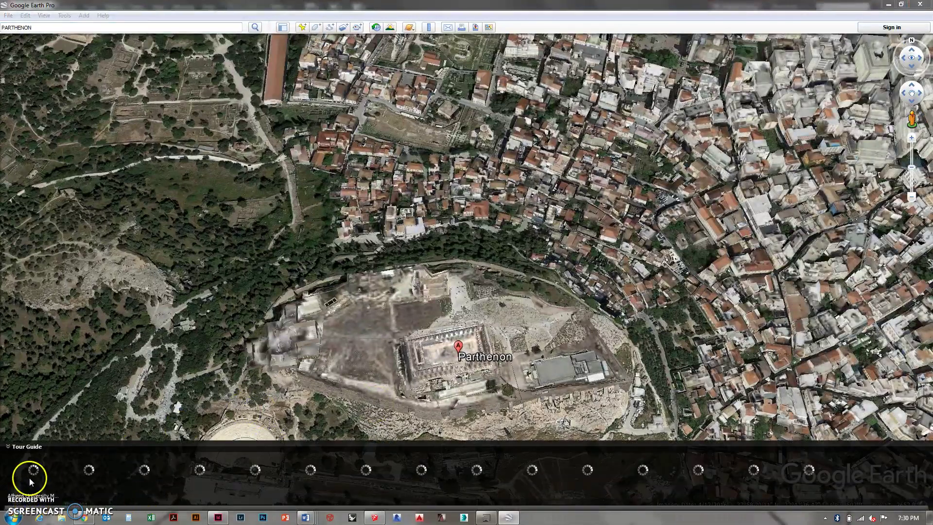
left_click(21, 449)
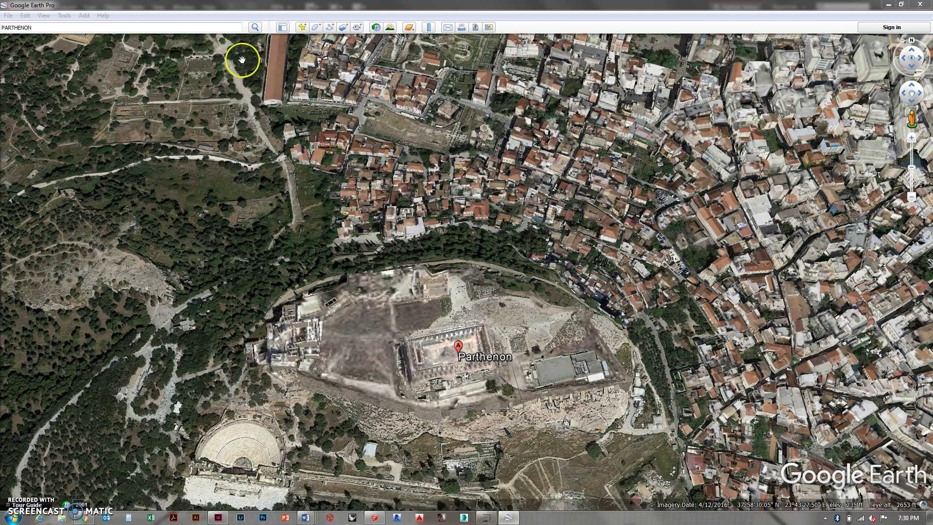
Show the Google Earth sidebar and turn on the Photos layer.
left_click(44, 16)
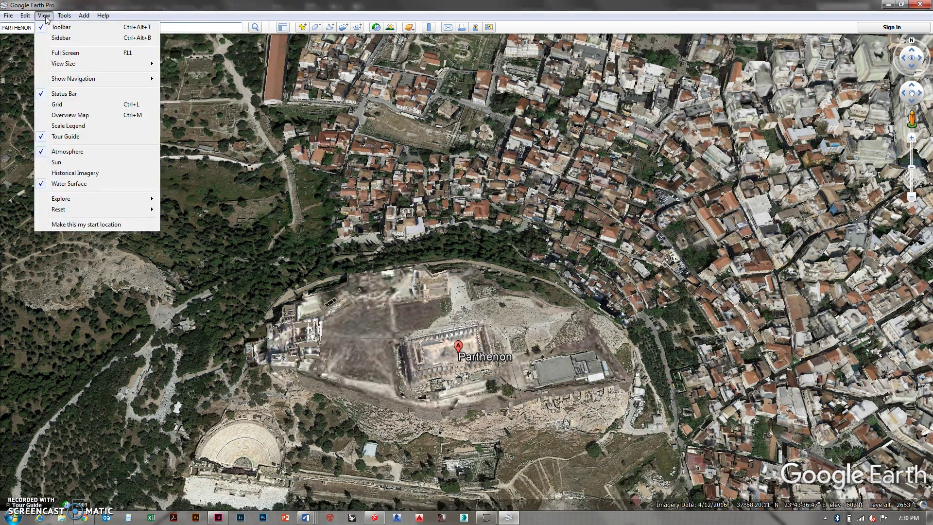
left_click(57, 38)
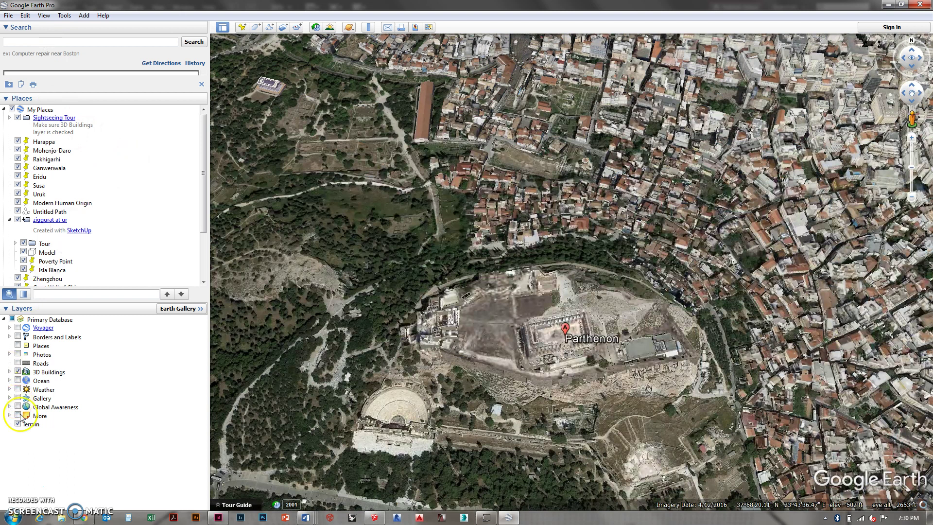
left_click(18, 354)
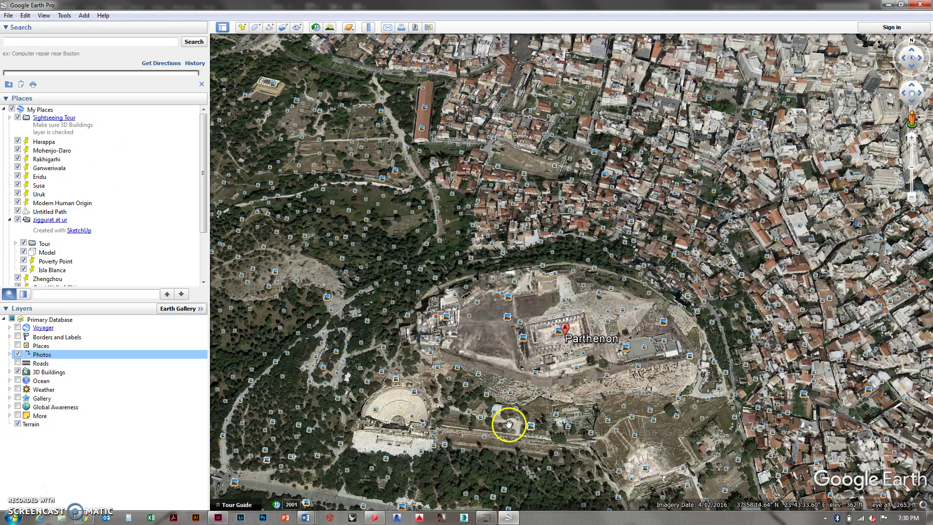
Open the Panoramio photo "Acropole et touristes. II" near the Parthenon at full size and copy the image.
mouse_move(503, 327)
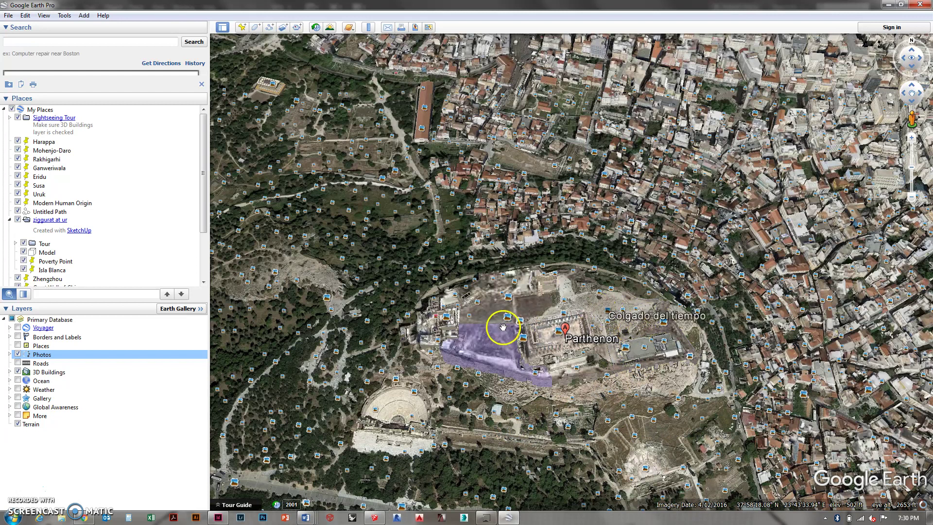
mouse_move(663, 325)
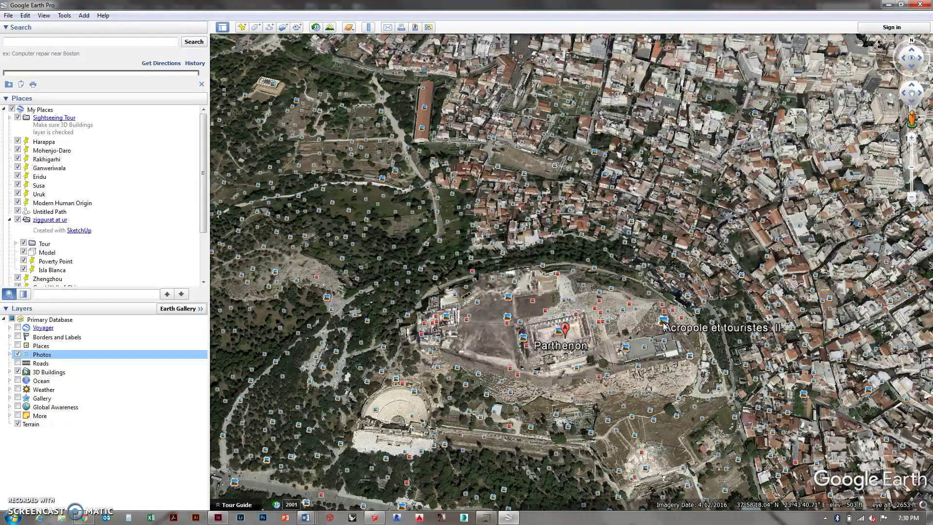
left_click(664, 322)
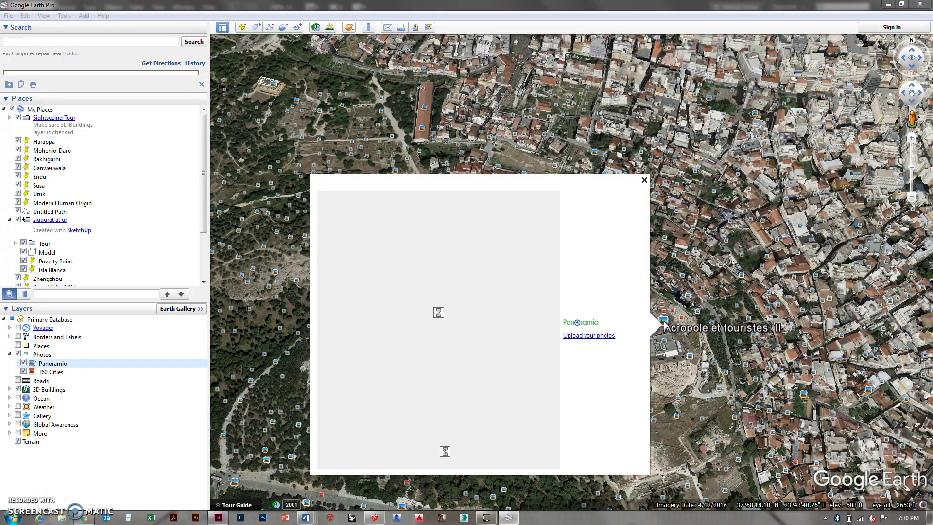
left_click(443, 305)
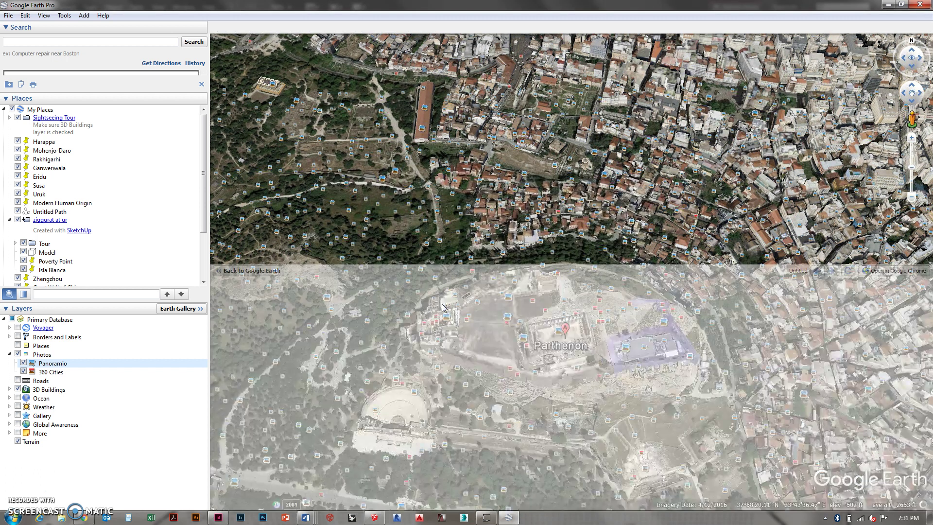
left_click(580, 398)
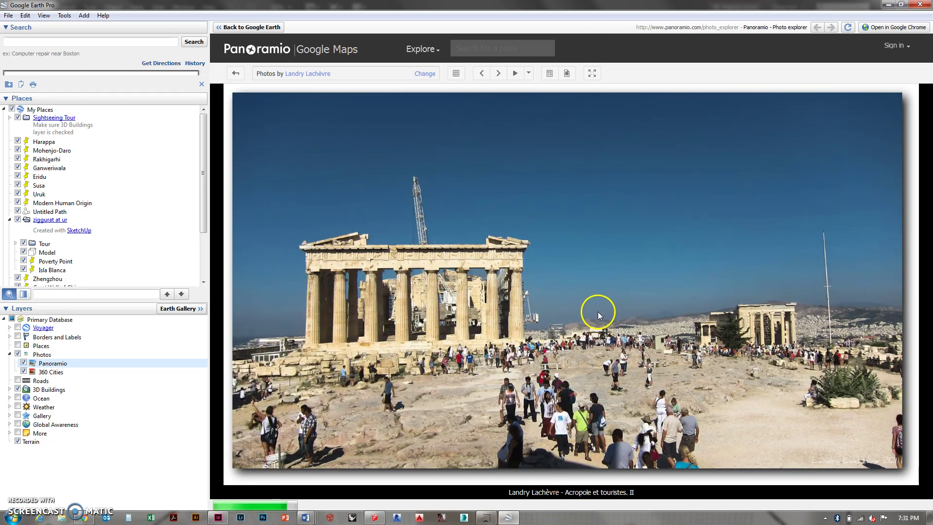
right_click(599, 305)
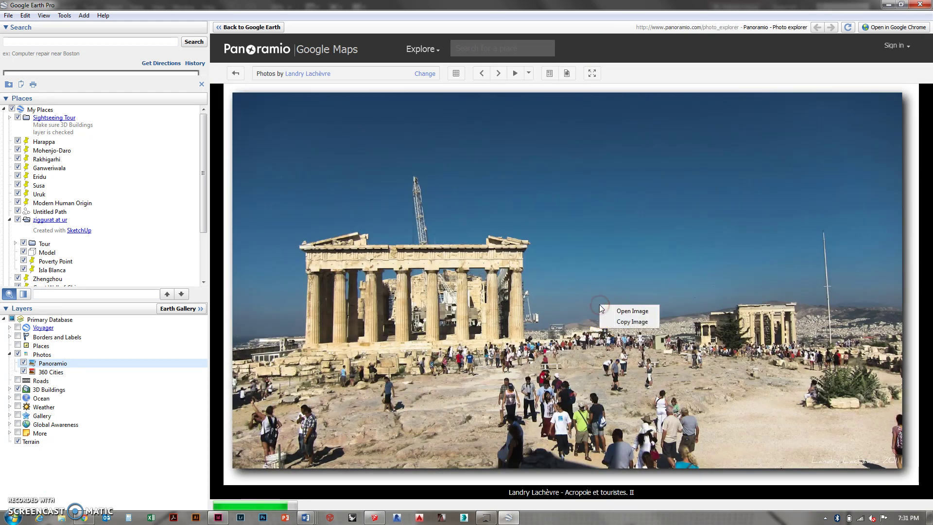
left_click(632, 321)
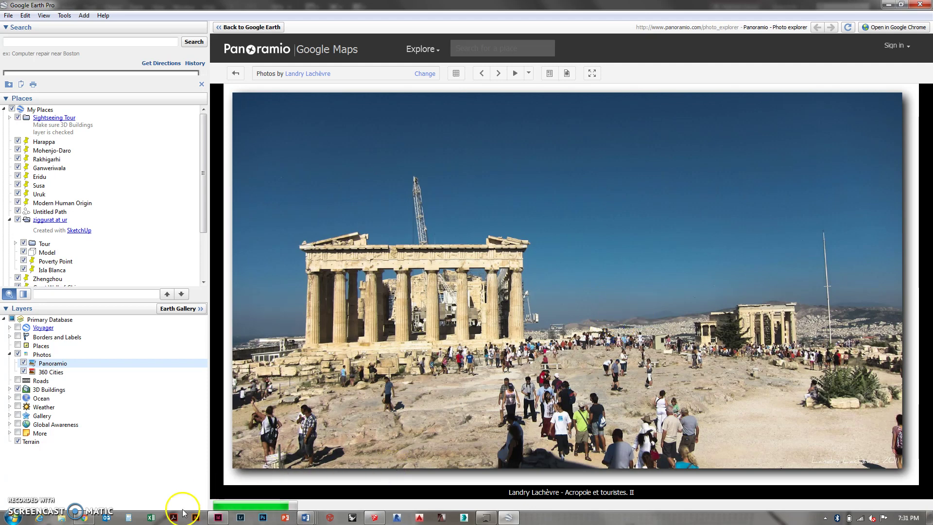
Switch to InDesign, paste the Parthenon photo onto the dark text spread and crop its frame to the spread's margins.
left_click(218, 517)
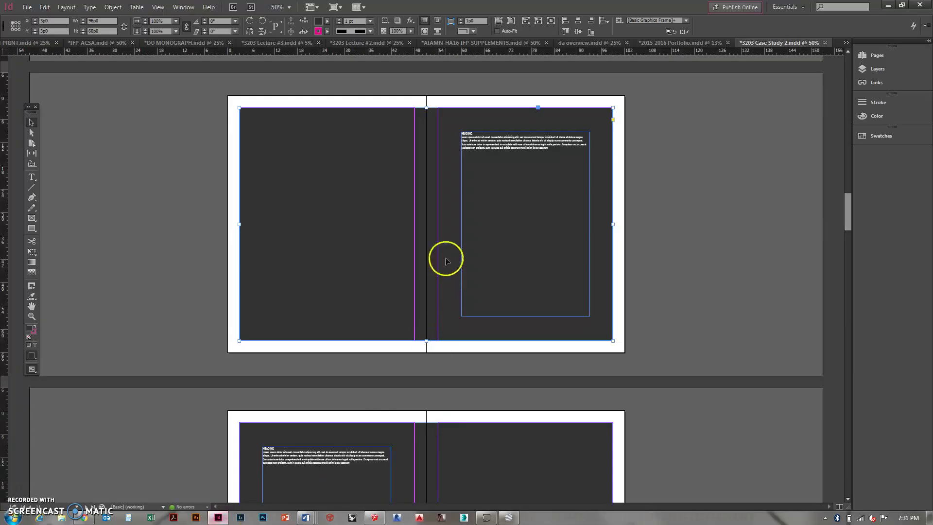
key("ctrl+v")
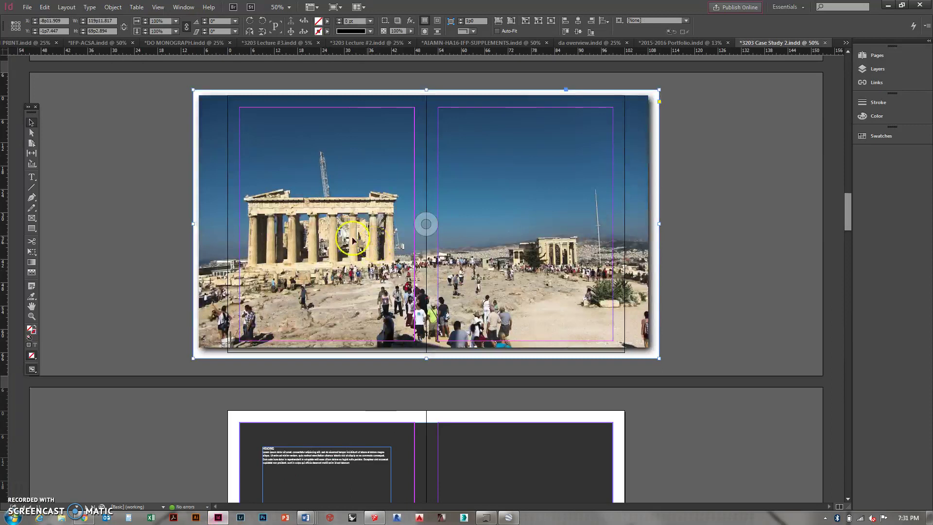
left_click_drag(193, 90, 238, 106)
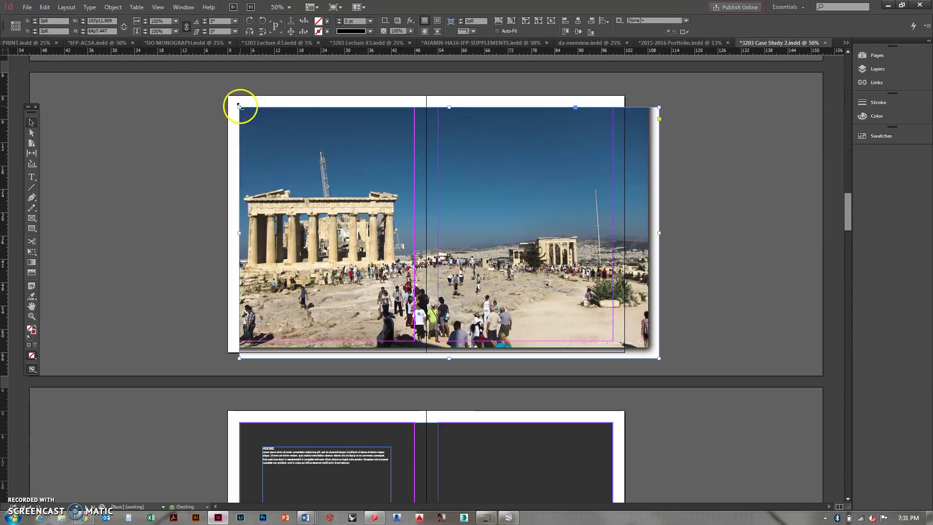
left_click_drag(660, 358, 613, 340)
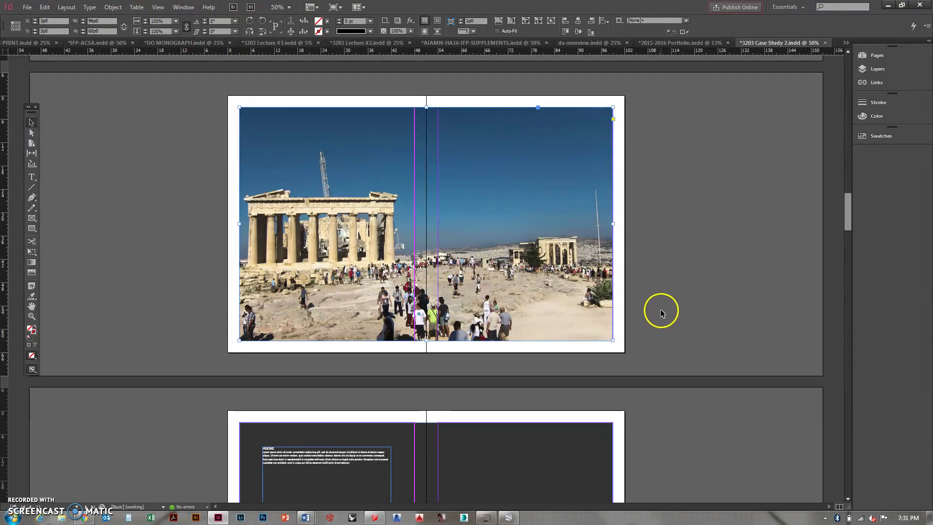
left_click(674, 252)
Crop the frame of the Athens satellite map to its spread's margin guides.
scroll(631, 272, "up", 10)
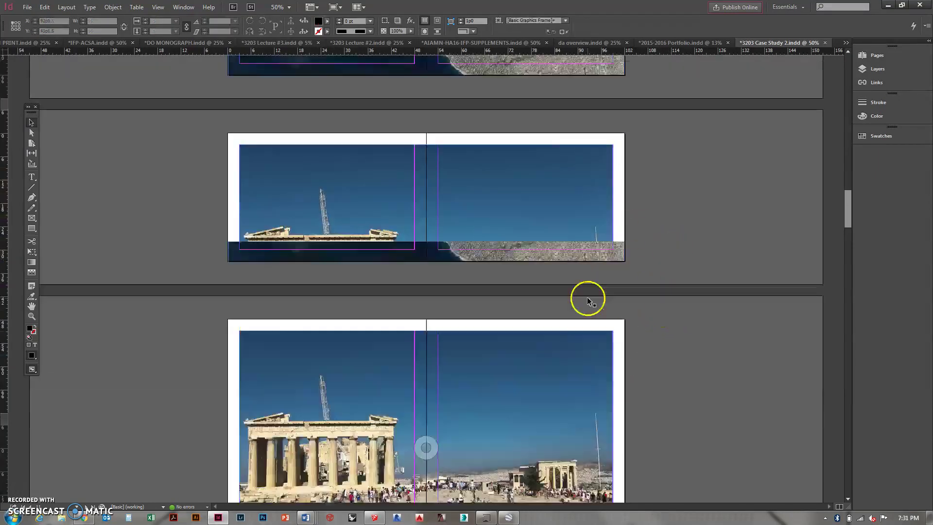
left_click(597, 265)
left_click_drag(625, 228, 612, 240)
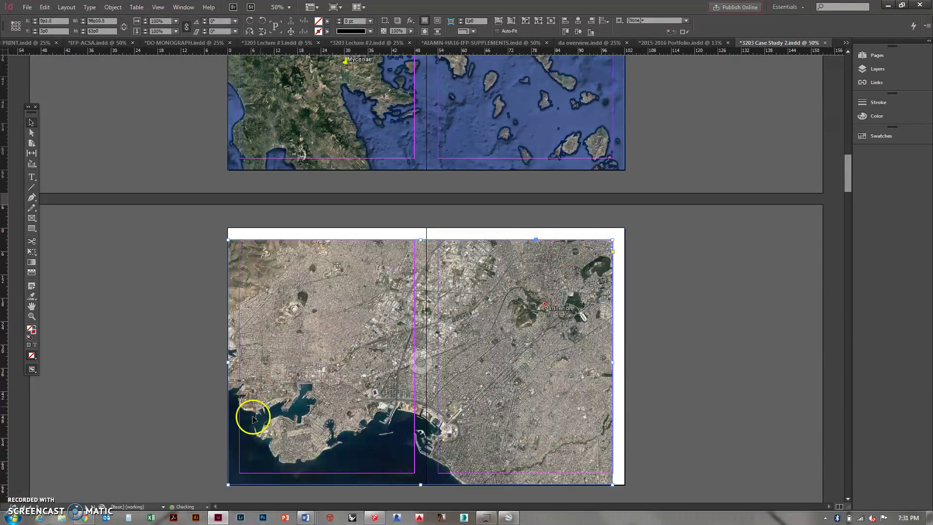
left_click_drag(228, 484, 239, 473)
Crop the frame of the Greece satellite map to its spread's margin guides.
scroll(357, 291, "up", 4)
scroll(355, 218, "up", 3)
left_click(316, 260)
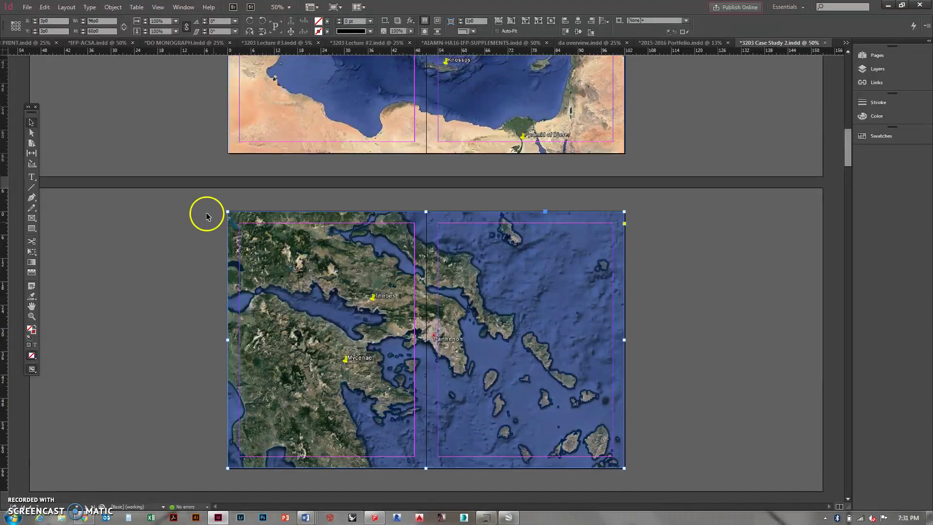
left_click_drag(228, 211, 239, 223)
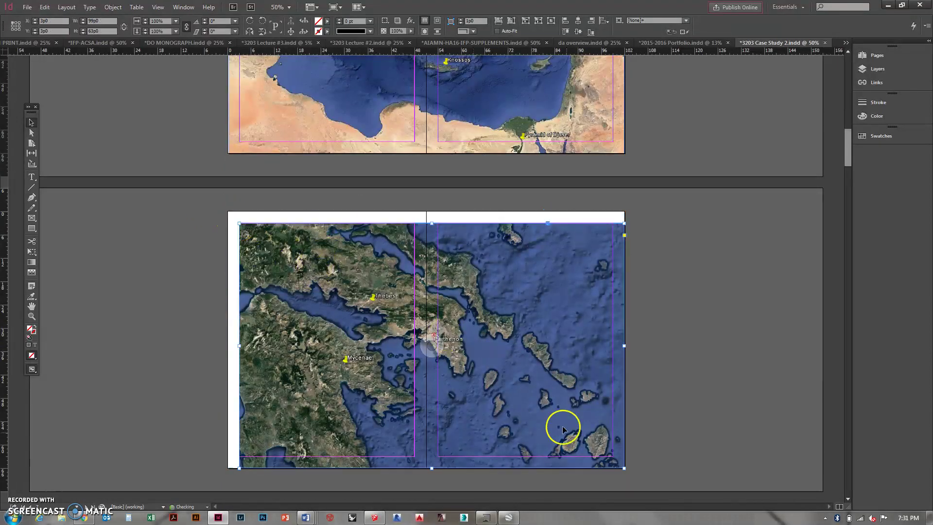
left_click_drag(624, 468, 613, 457)
Crop the frame of the Mediterranean satellite map to its spread's margin guides and deselect it.
scroll(628, 374, "up", 2)
scroll(607, 367, "up", 3)
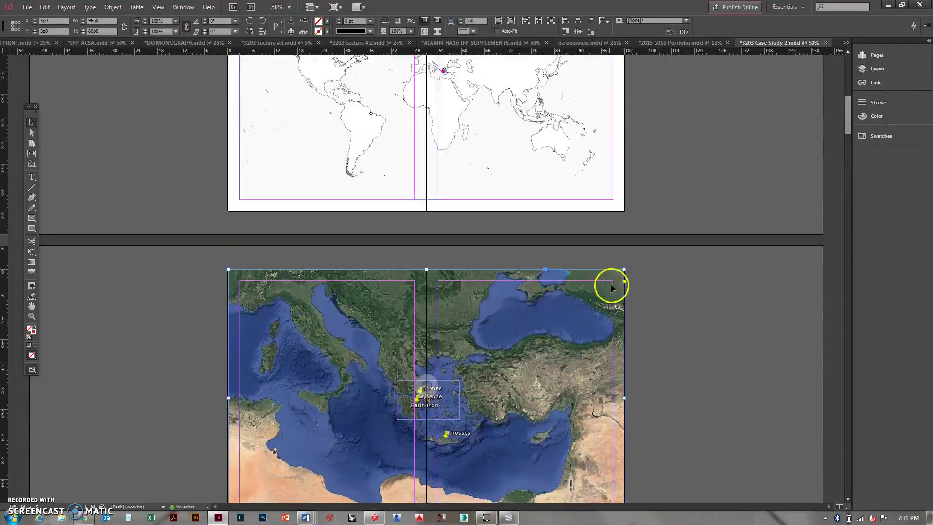
left_click_drag(623, 270, 612, 281)
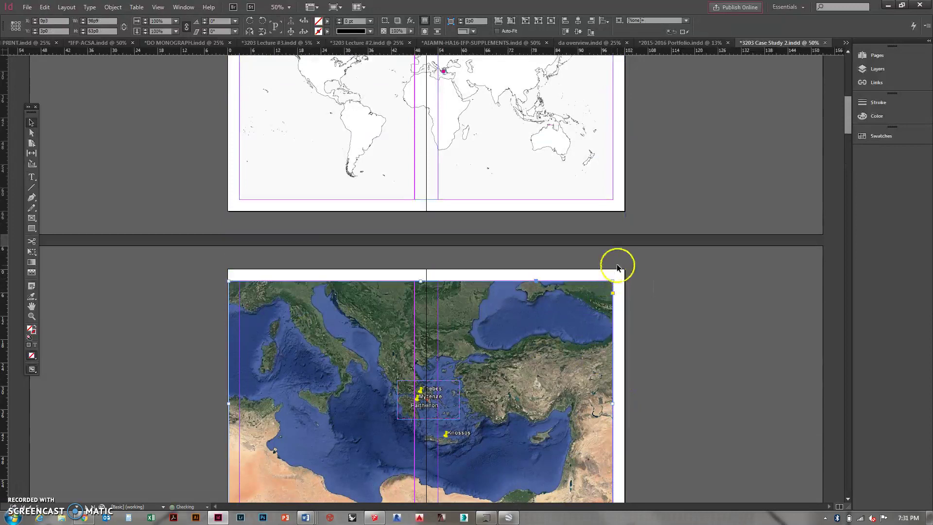
scroll(295, 376, "down", 3)
left_click_drag(228, 413, 239, 402)
left_click(170, 330)
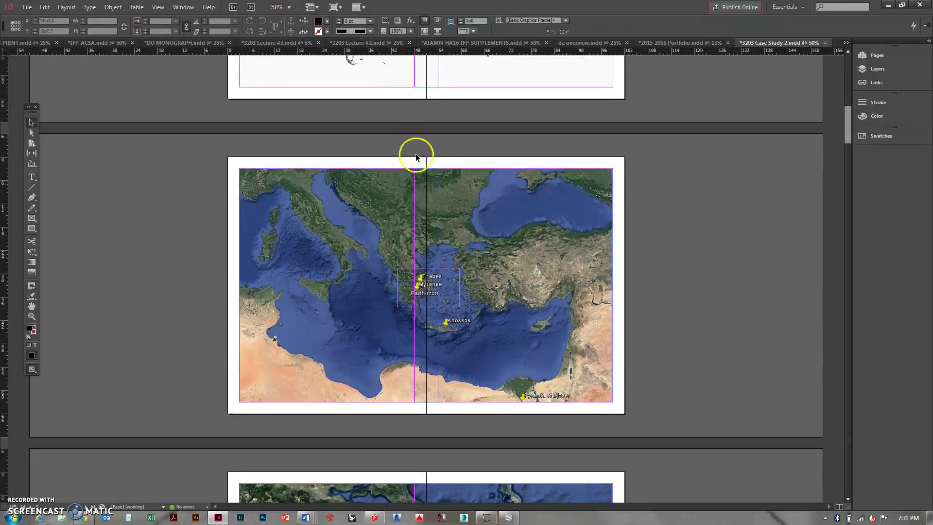
Send the Parthenon photo to the back of its spread, behind the dark frame and text block.
scroll(682, 301, "down", 5)
scroll(680, 302, "down", 10)
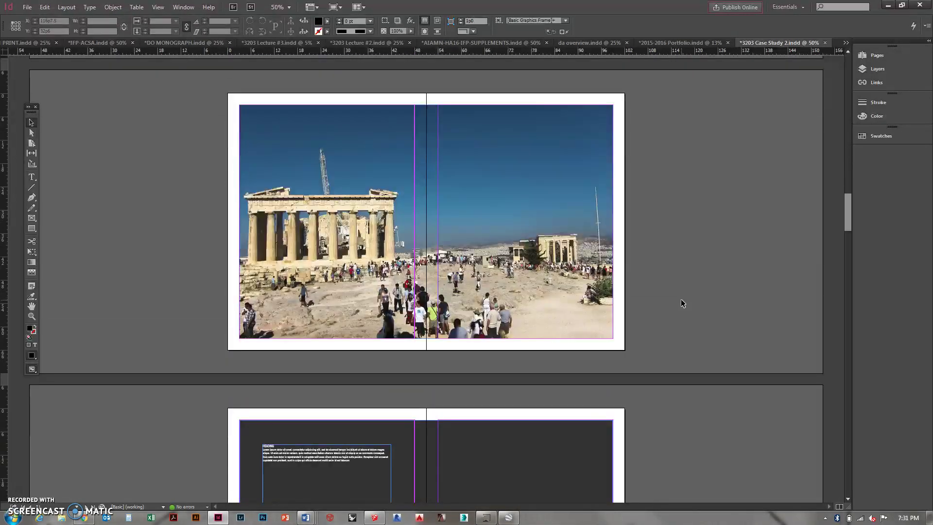
right_click(531, 288)
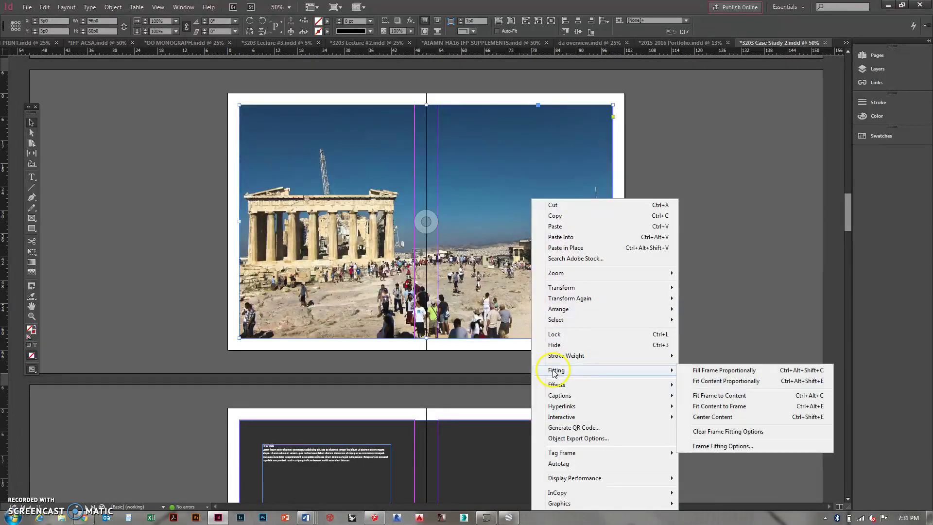
mouse_move(595, 309)
left_click(711, 320)
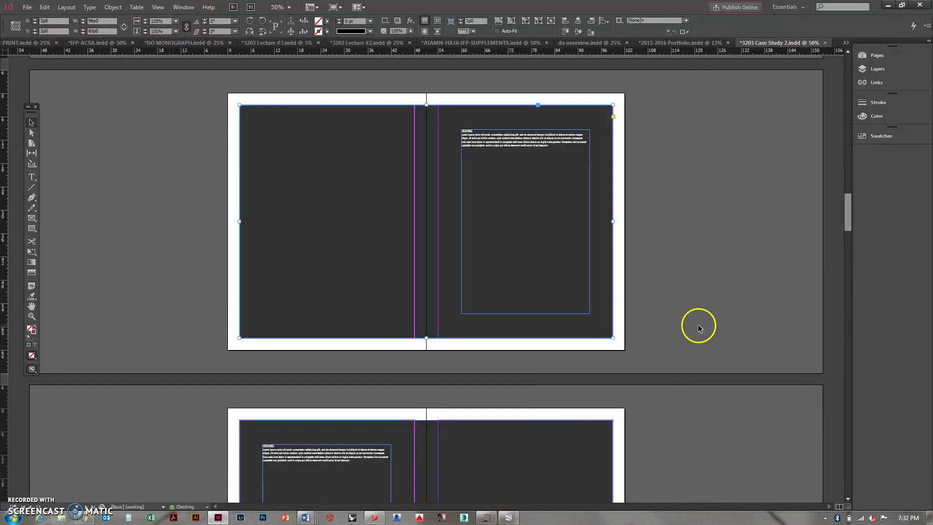
Delete the dark placeholder frame covering the Parthenon photo, keeping the heading and text block over the image.
left_click(425, 222)
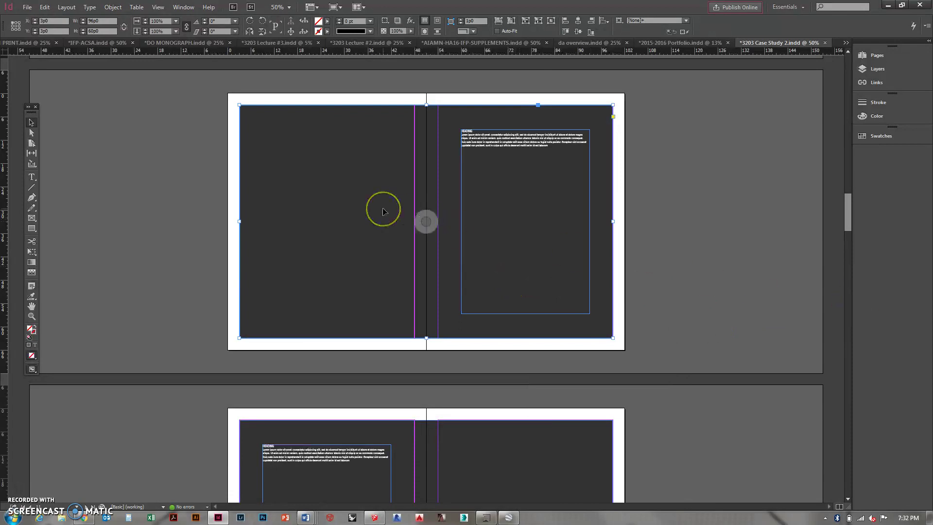
left_click(383, 210)
left_click(383, 174)
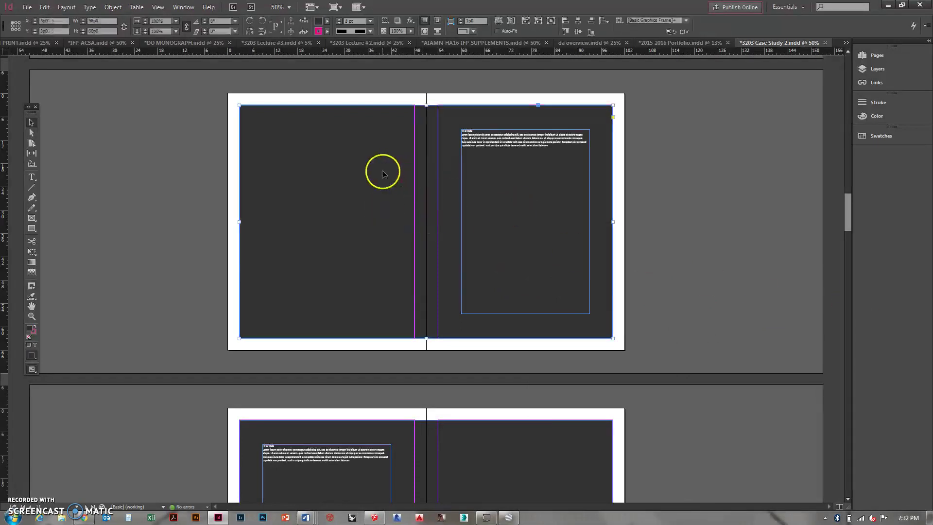
key("Delete")
key("ctrl+z")
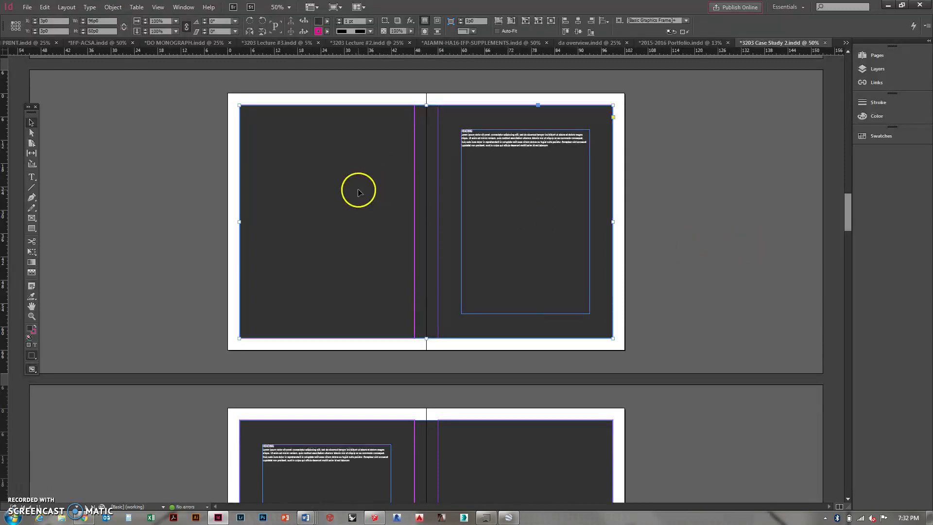
key("ctrl+z")
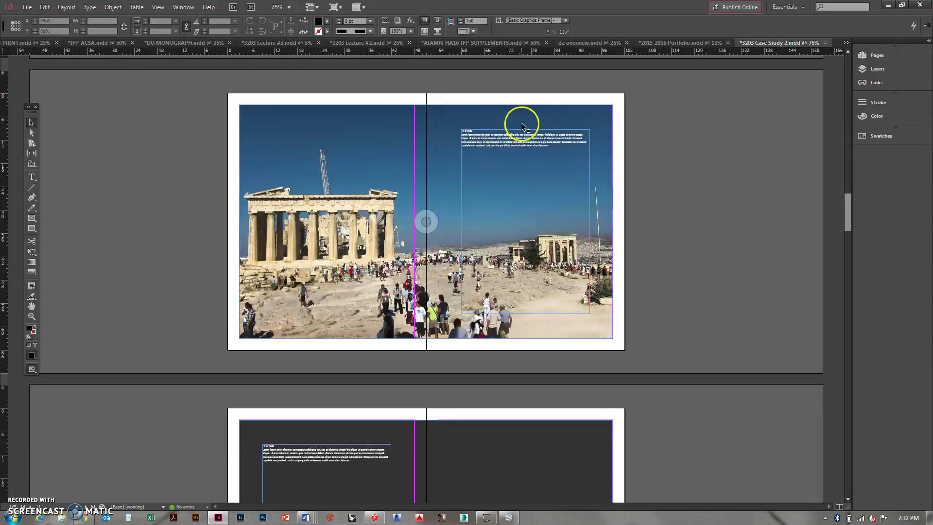
scroll(495, 141, "up", 4)
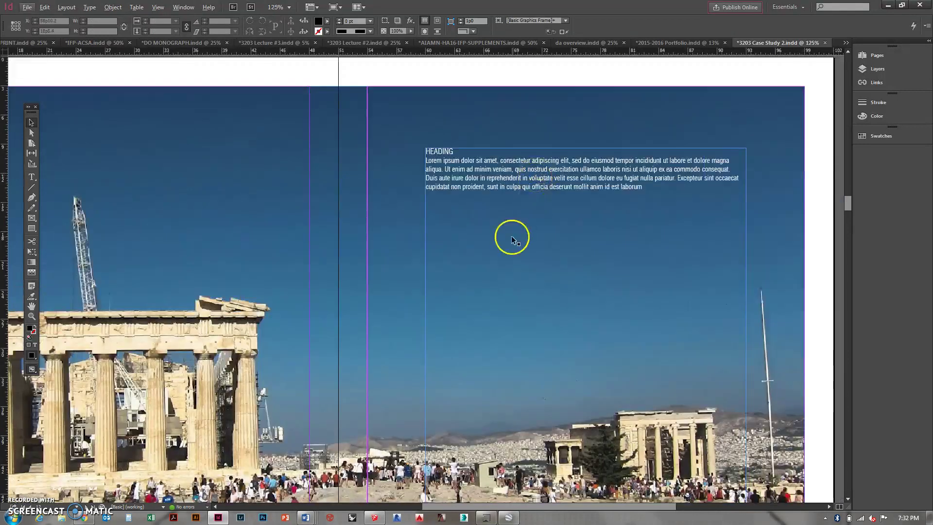
Switch to the browser, return to the Parthenon Wikipedia article and copy the first paragraph of its Etymology section.
left_click(87, 519)
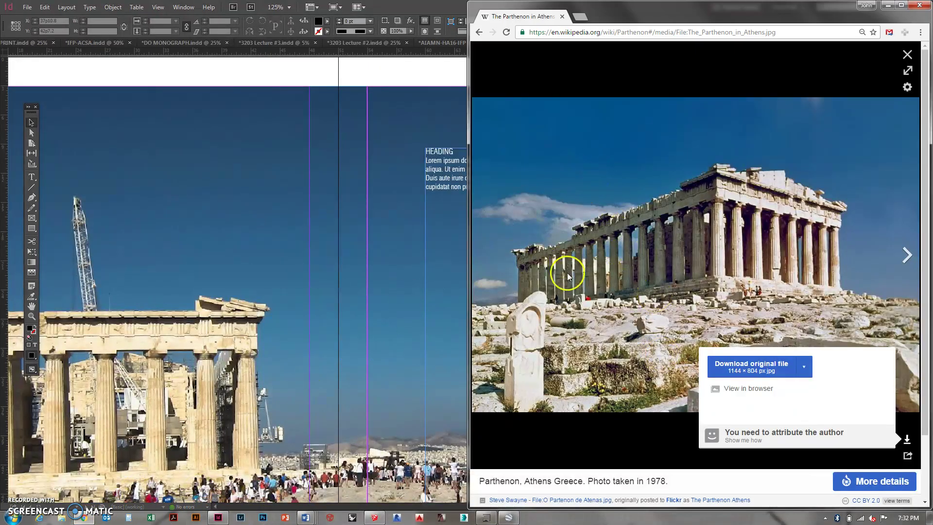
scroll(608, 328, "down", 2)
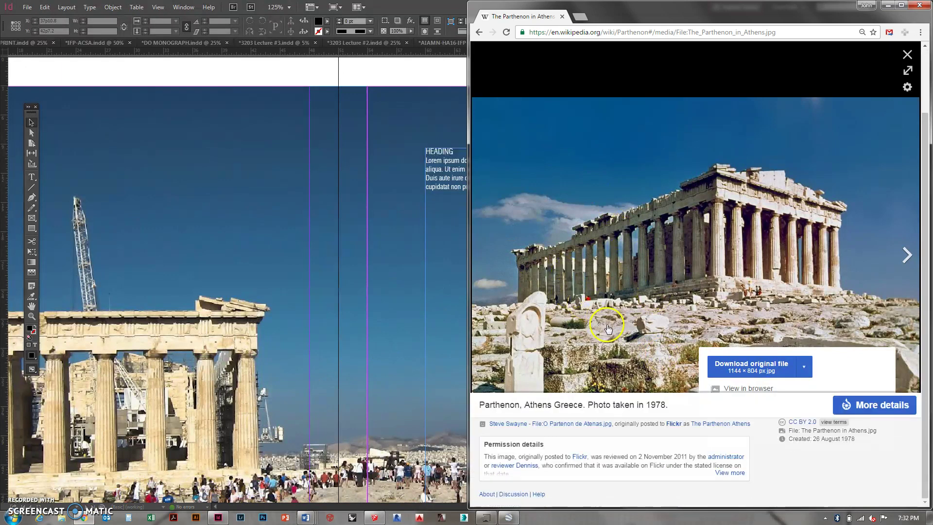
left_click(478, 32)
scroll(697, 292, "down", 12)
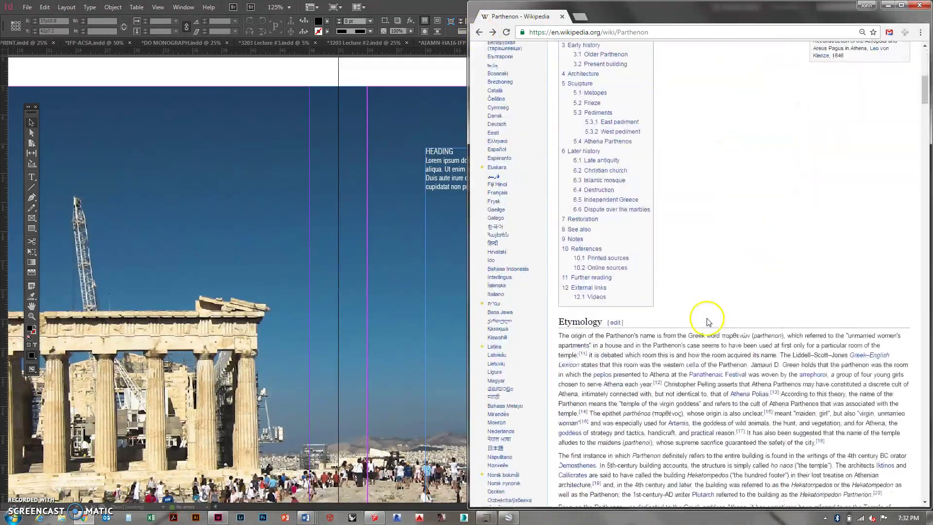
left_click_drag(825, 248, 561, 141)
key("ctrl+c")
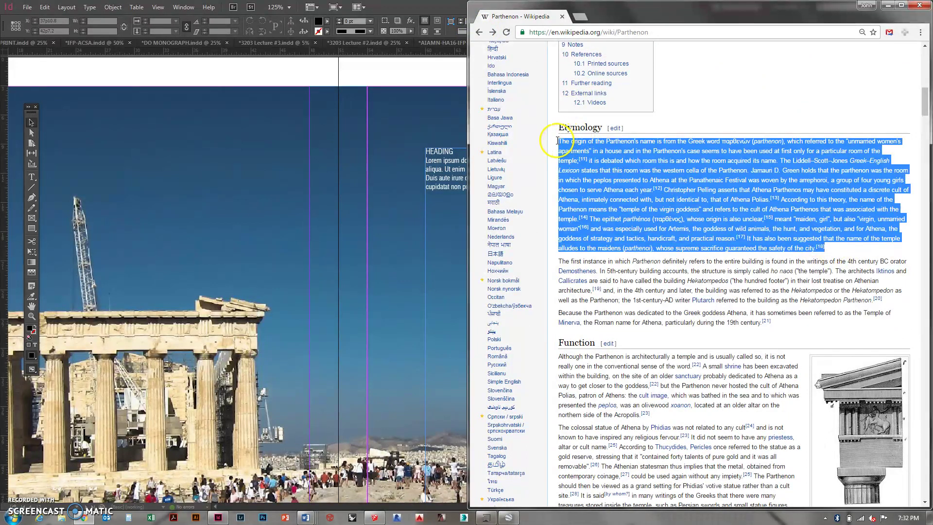
In InDesign, change the photo spread's heading to ETYMOLOGY and replace its placeholder body text with the copied paragraph.
left_click(454, 184)
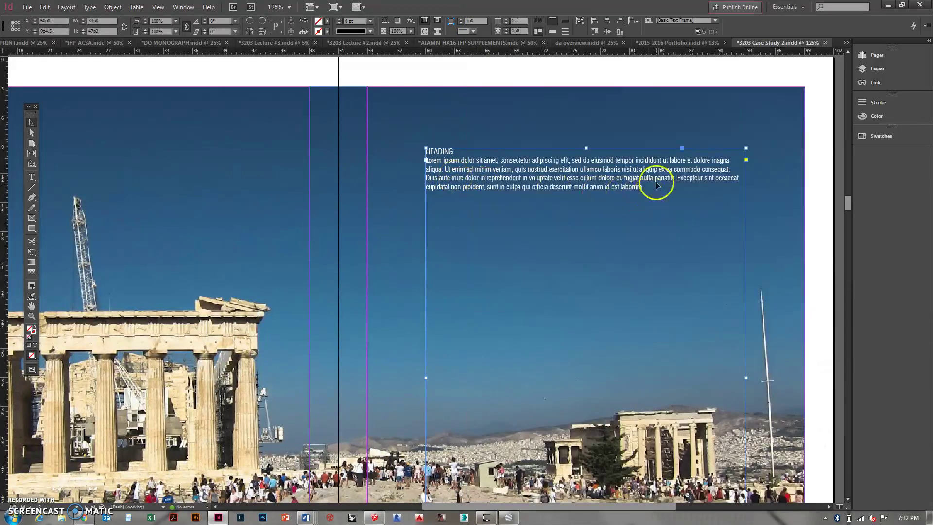
double_click(456, 152)
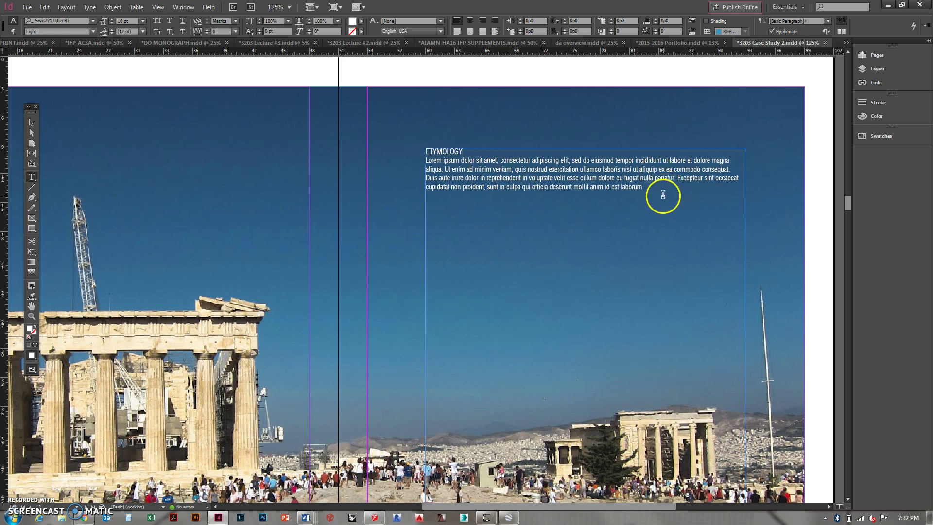
left_click_drag(645, 186, 424, 163)
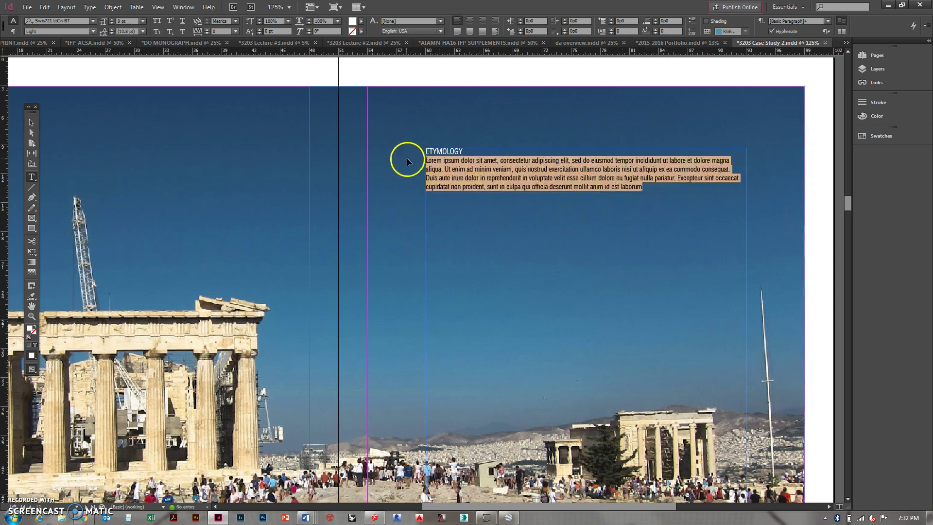
key("ctrl+v")
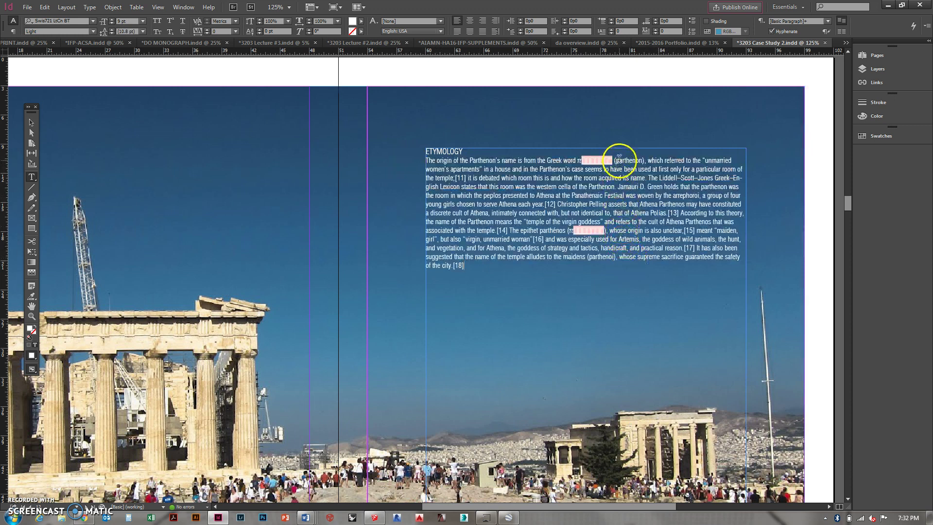
Delete the two Greek words with missing glyphs from the Etymology paragraph, including the second one's opening parenthesis.
left_click_drag(614, 160, 574, 162)
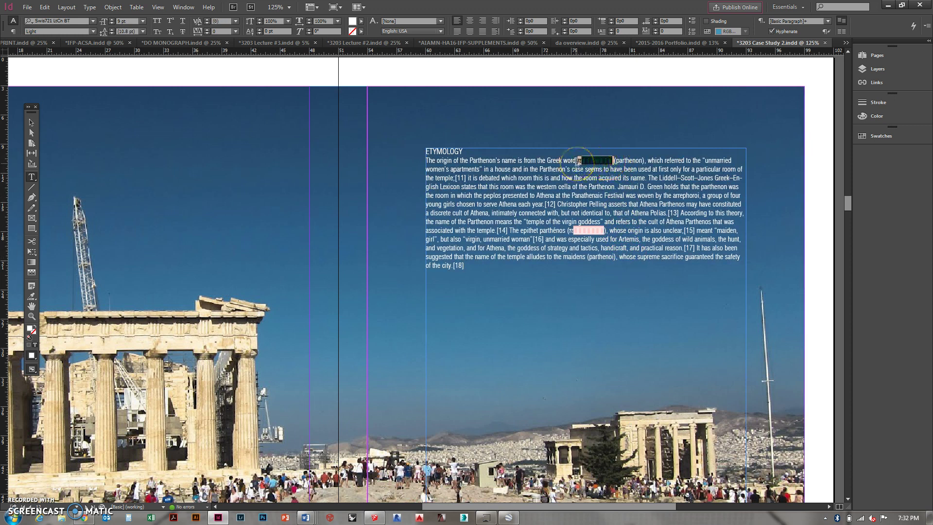
key("BackSpace")
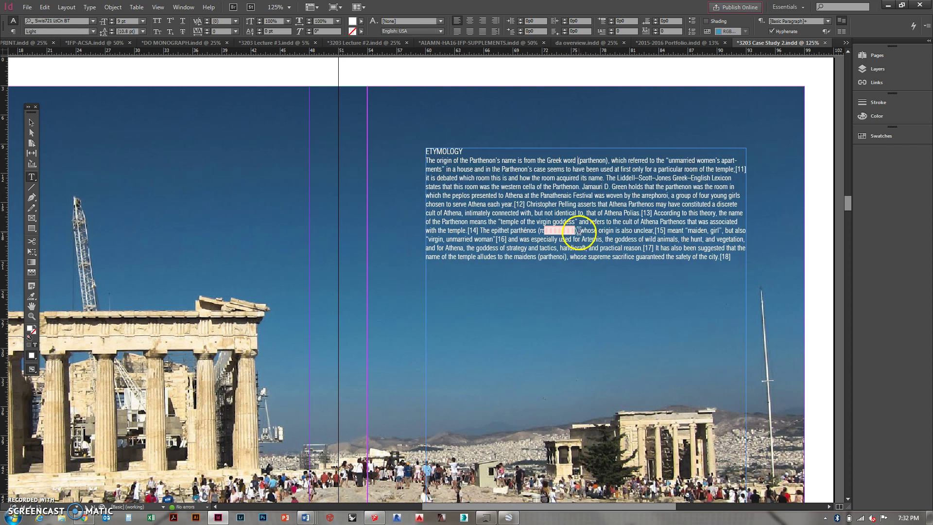
left_click_drag(562, 232, 544, 232)
key("BackSpace")
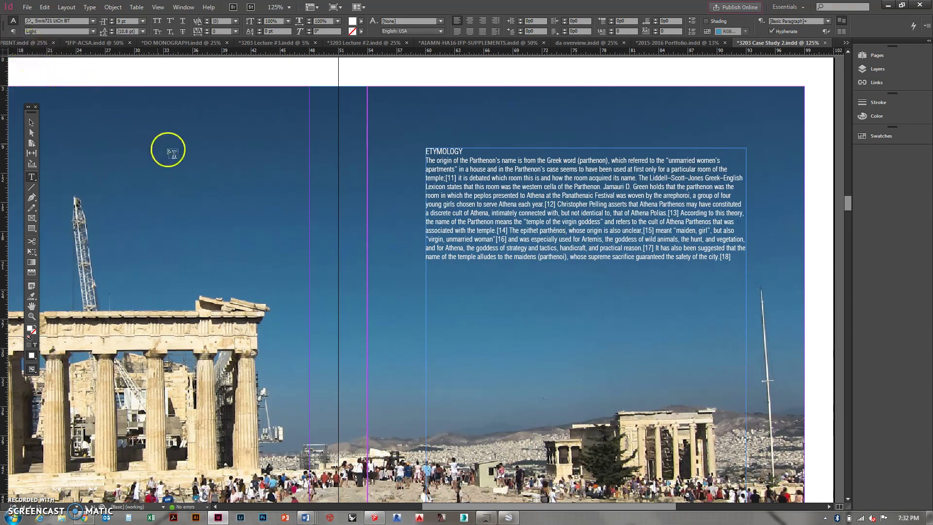
Shift the Parthenon photo to the right inside its full-spread frame, keeping the frame in place, and deselect it.
scroll(495, 199, "down", 1)
scroll(624, 189, "down", 2)
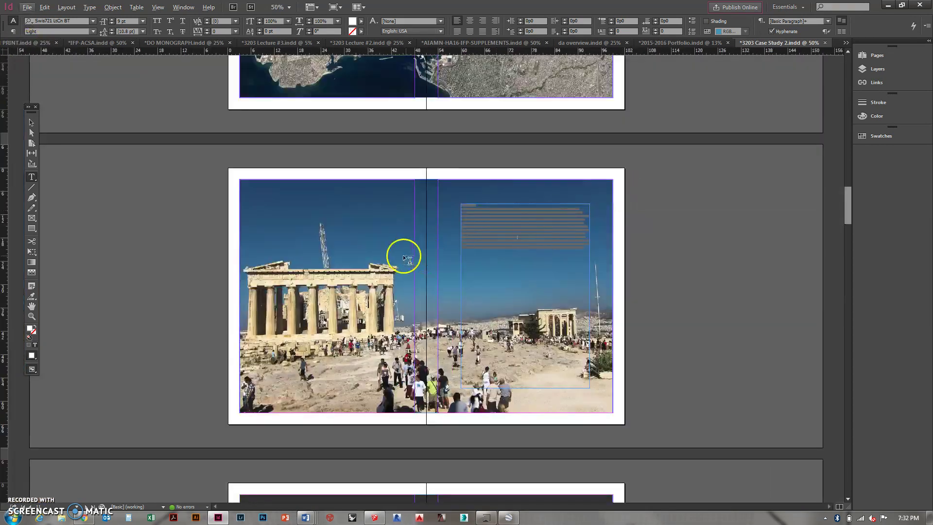
left_click(27, 124)
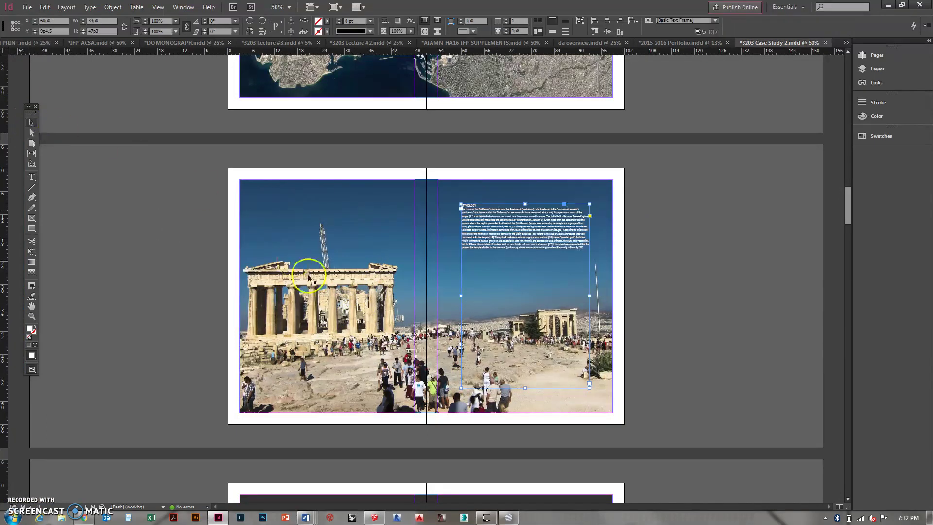
left_click(341, 309)
left_click_drag(342, 310, 374, 308)
left_click(92, 253)
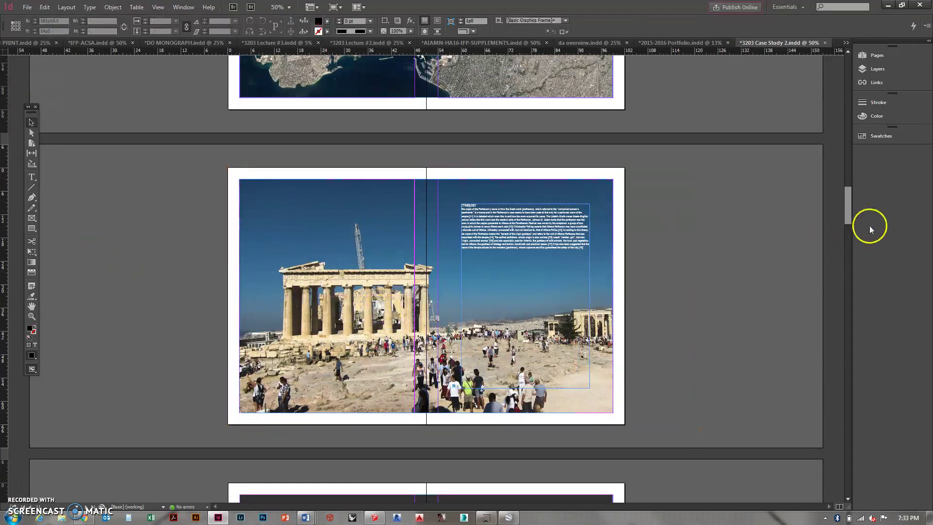
Check the next empty dark spread, then look through the Wikipedia article's sections for text and images to fill it.
scroll(753, 210, "down", 5)
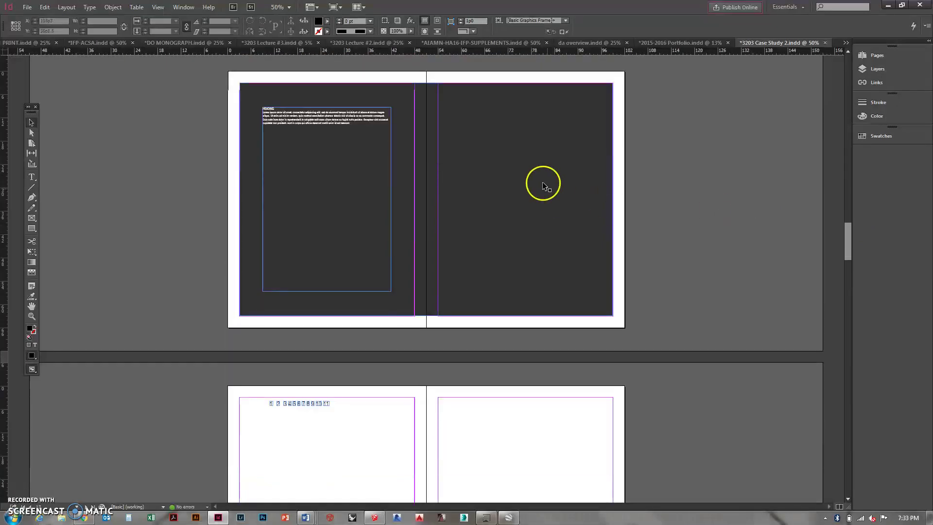
left_click(84, 518)
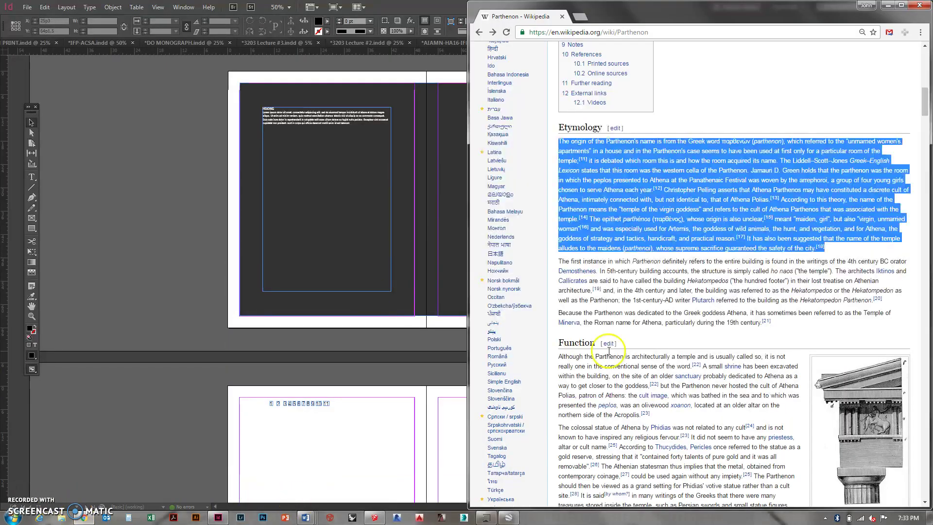
left_click(752, 352)
scroll(753, 364, "down", 20)
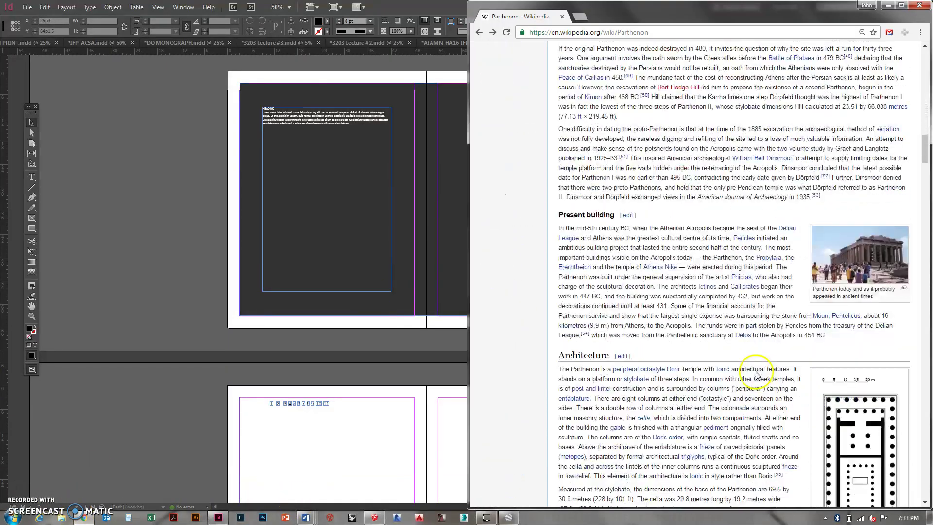
scroll(756, 375, "down", 20)
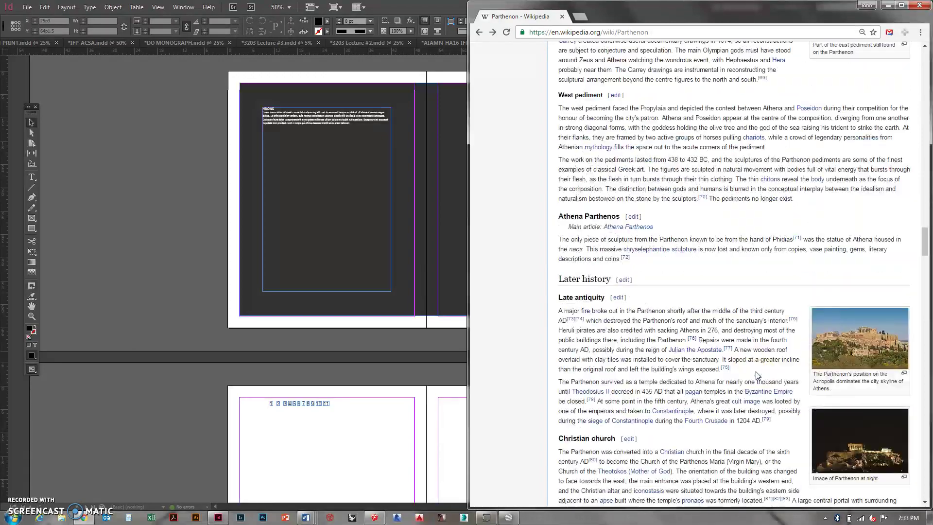
scroll(756, 375, "up", 20)
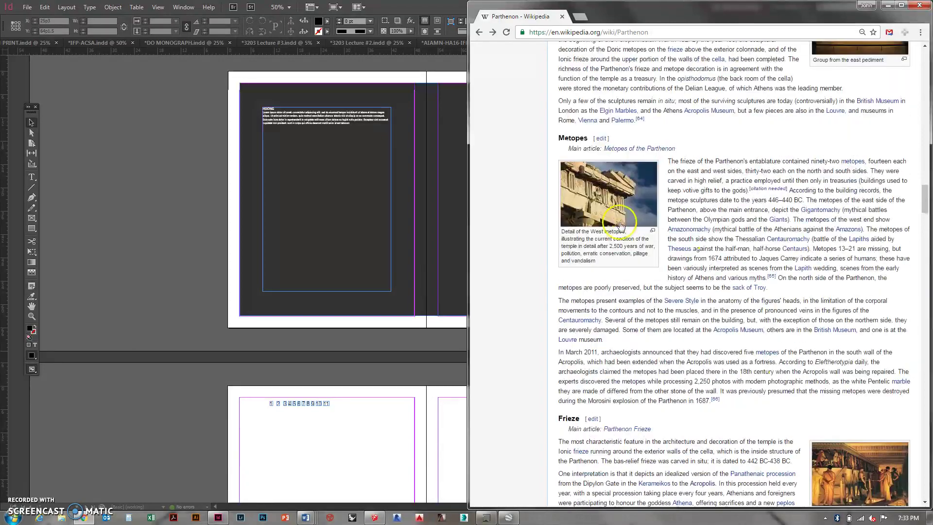
scroll(680, 314, "up", 15)
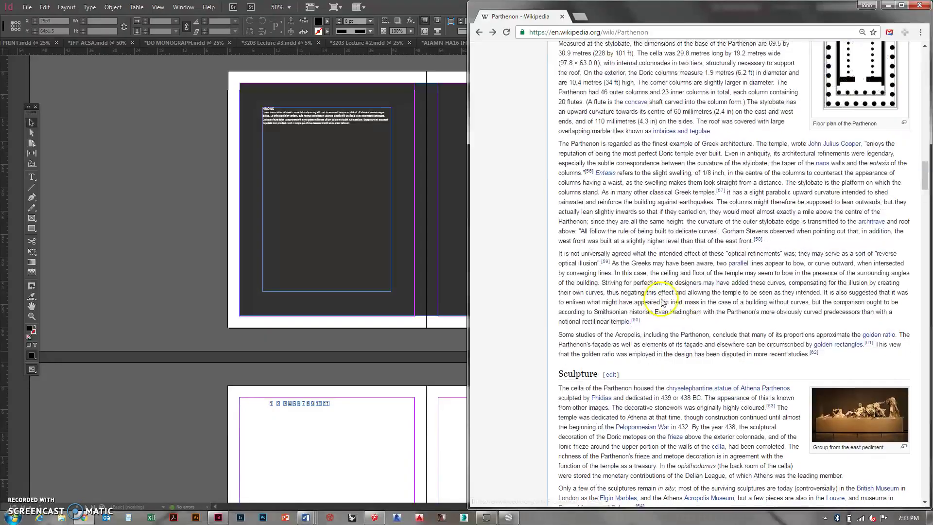
scroll(681, 314, "up", 15)
scroll(734, 272, "down", 10)
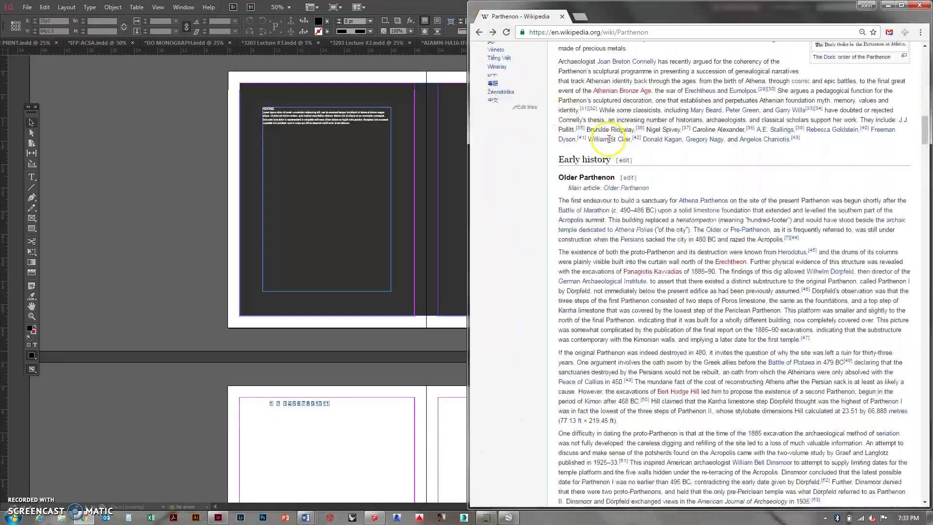
scroll(734, 272, "up", 2)
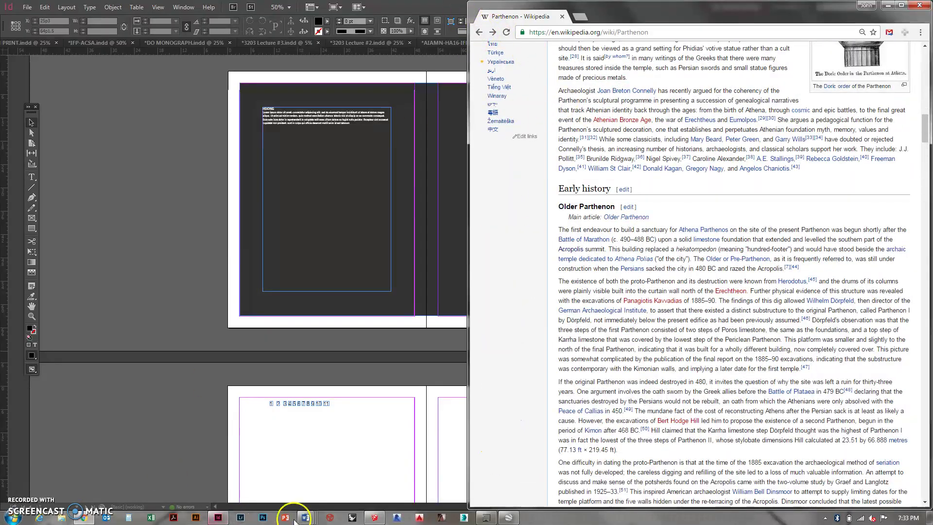
Switch to Google Earth Pro and return from the enlarged Acropolis photo to the map view of the Parthenon.
left_click(507, 517)
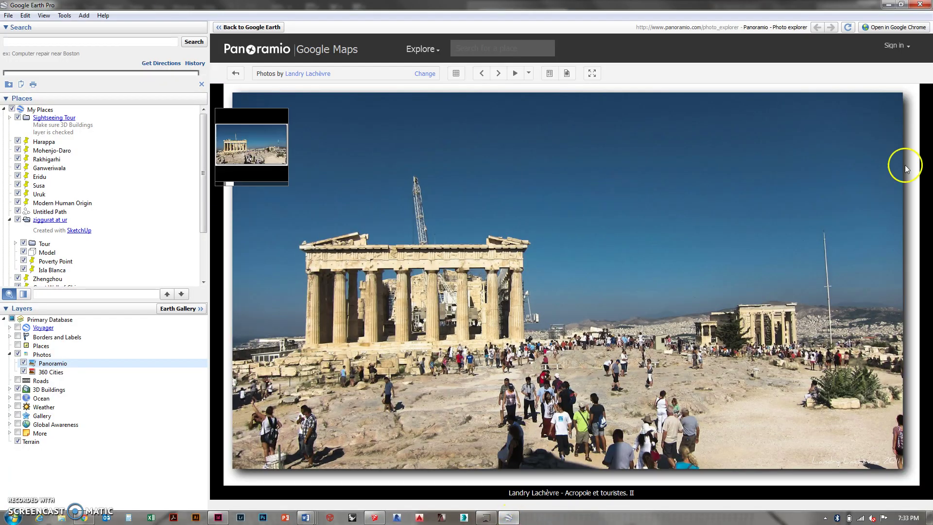
left_click(236, 73)
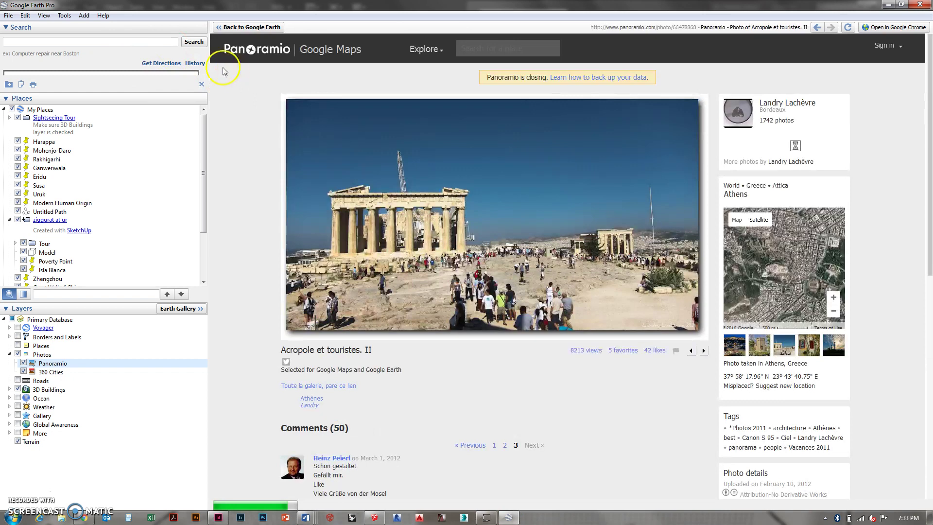
left_click(231, 30)
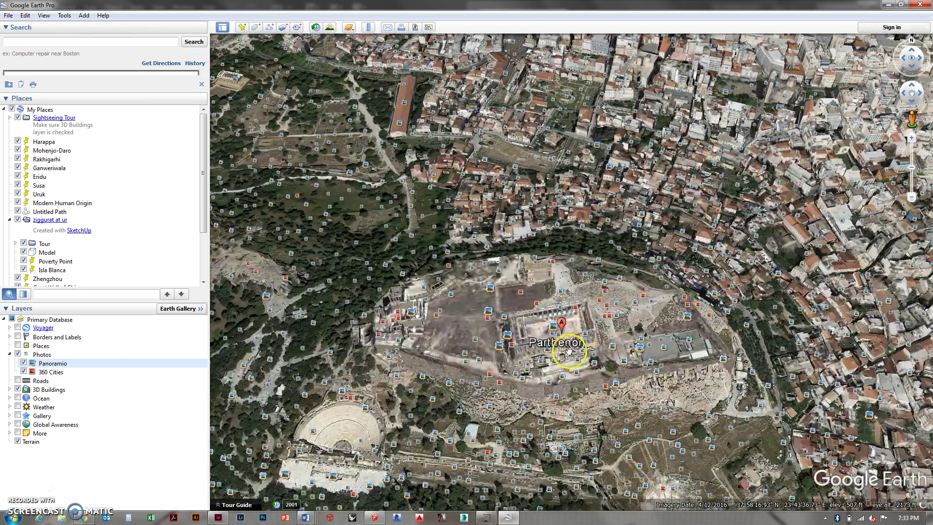
Browse the Panoramio photos pinned around the Acropolis for a Parthenon image suited to the next spread.
left_click(552, 324)
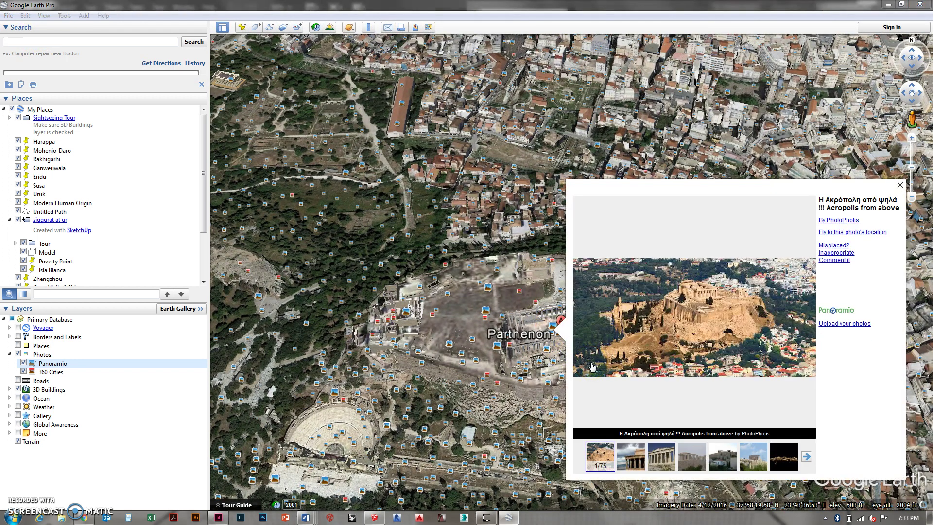
left_click(552, 327)
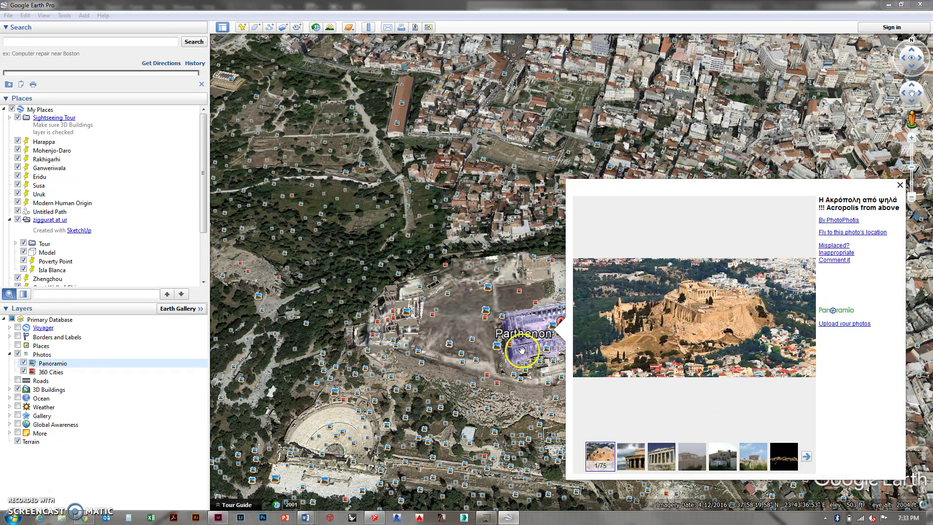
left_click(487, 314)
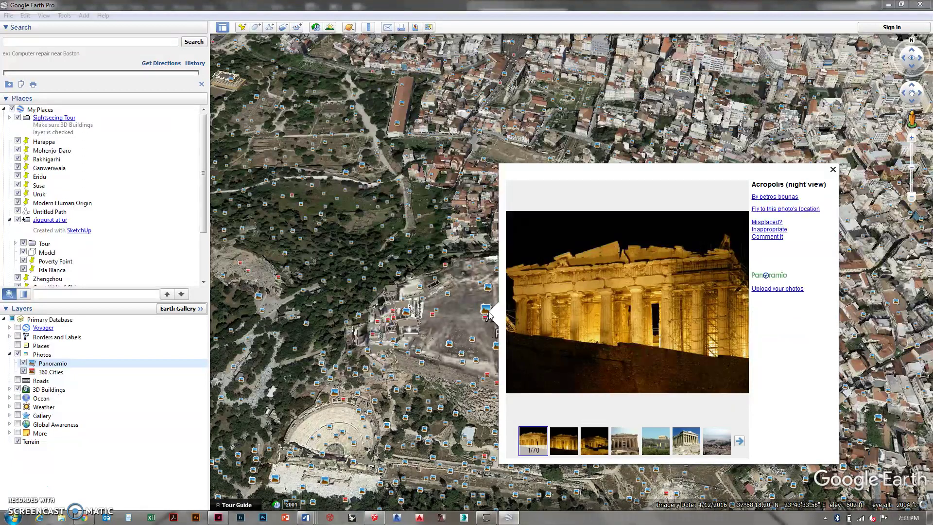
left_click(833, 169)
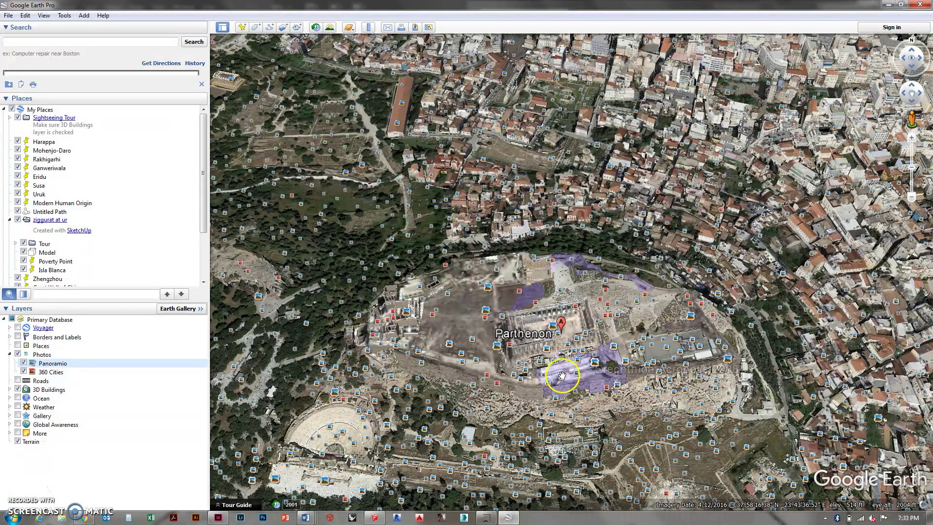
left_click(546, 349)
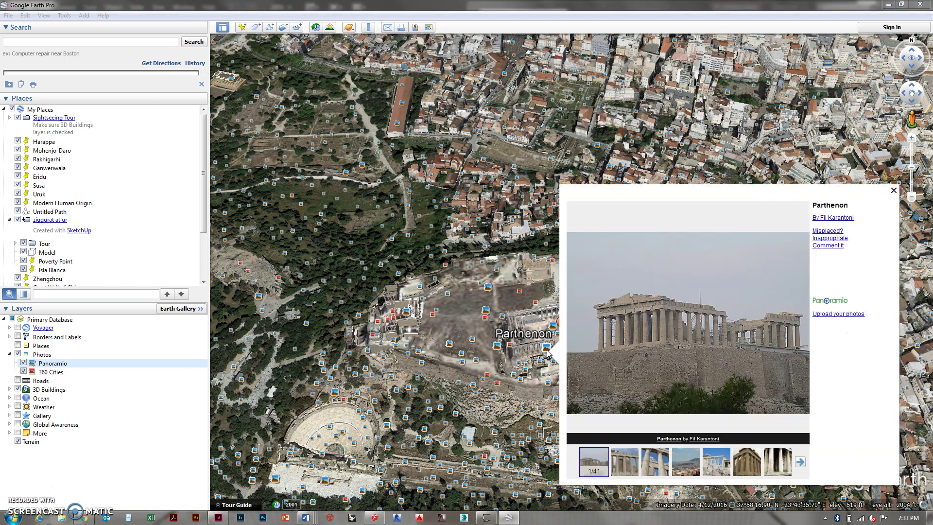
left_click(472, 340)
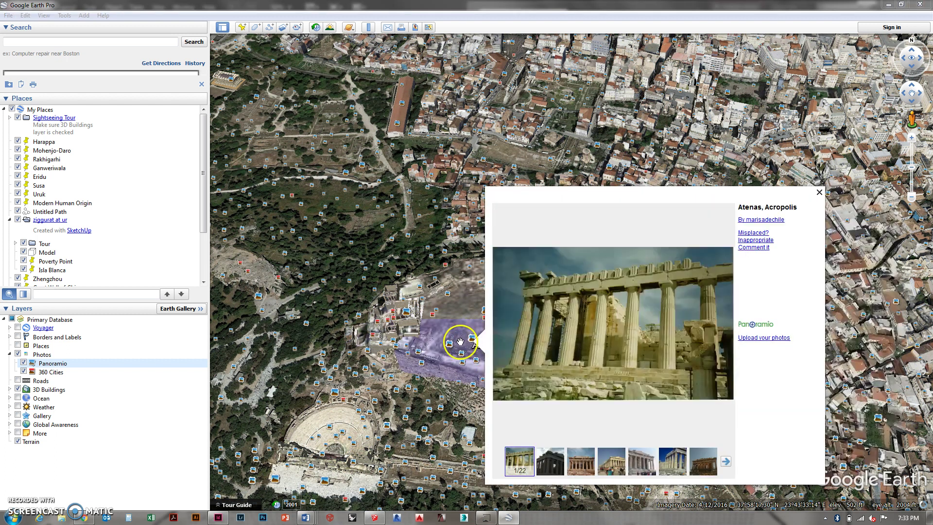
left_click(449, 345)
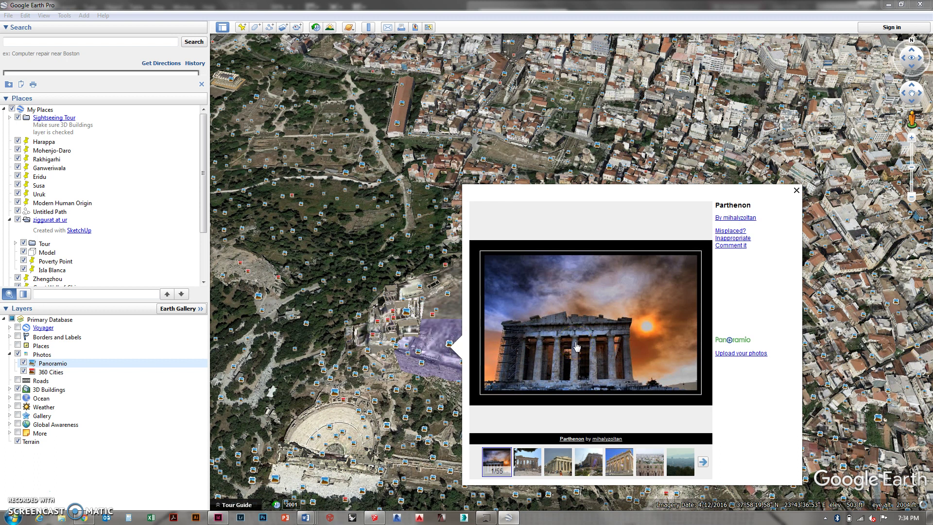
left_click(442, 306)
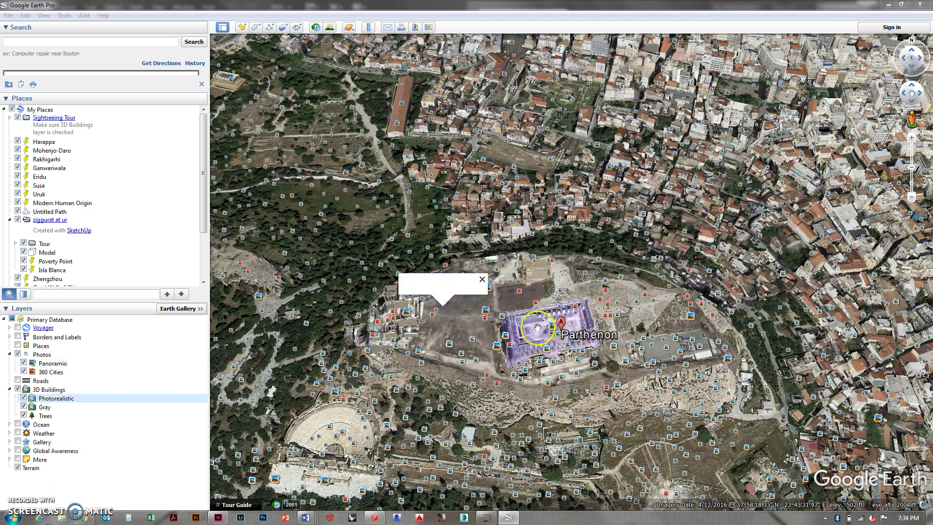
left_click(471, 338)
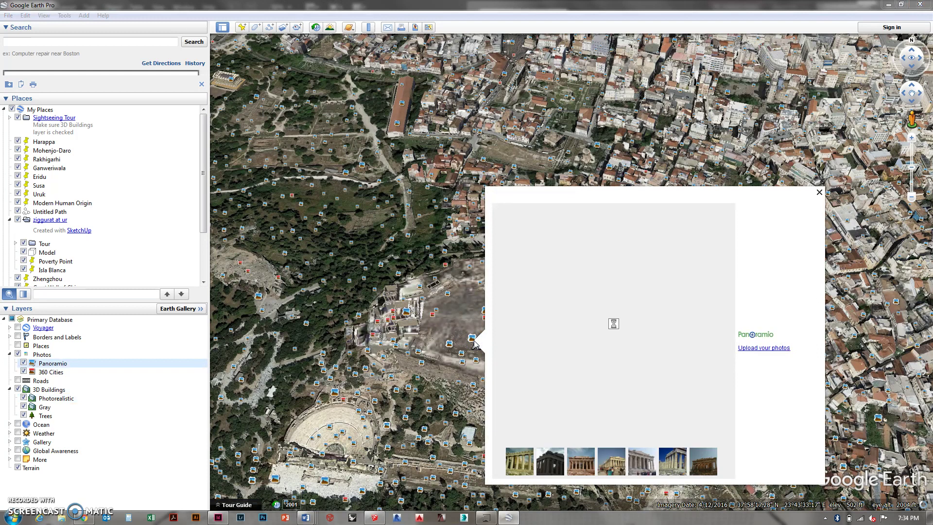
Open the Panoramio page of the Parthenon photo with the orange sunset and cloudy blue sky.
left_click(448, 342)
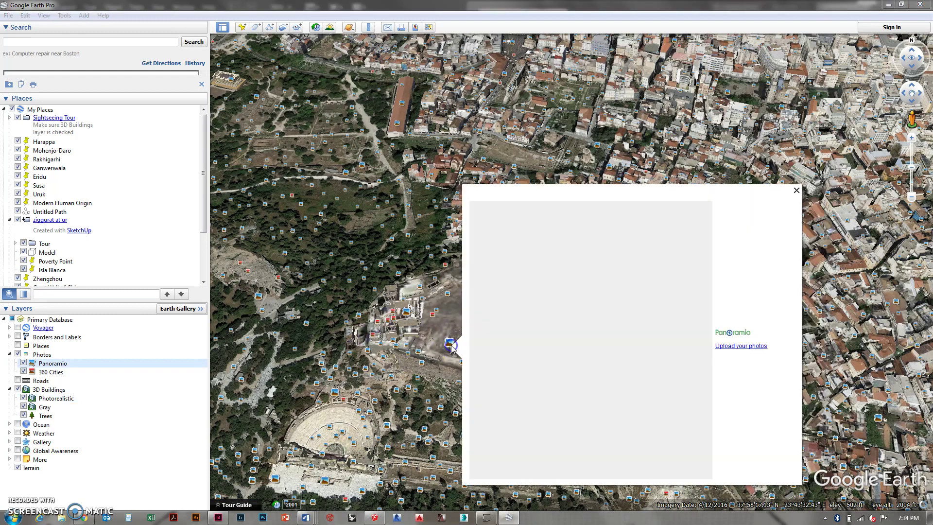
left_click(603, 362)
left_click(604, 358)
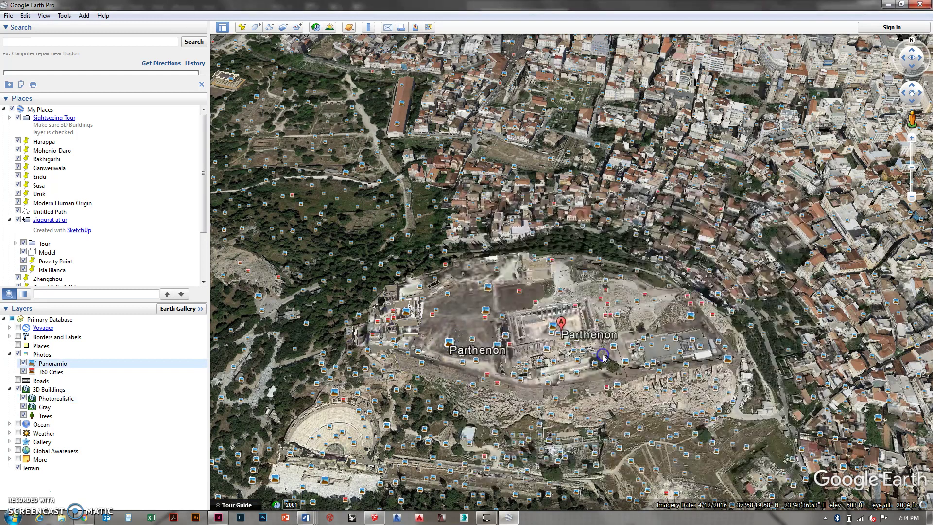
left_click(578, 343)
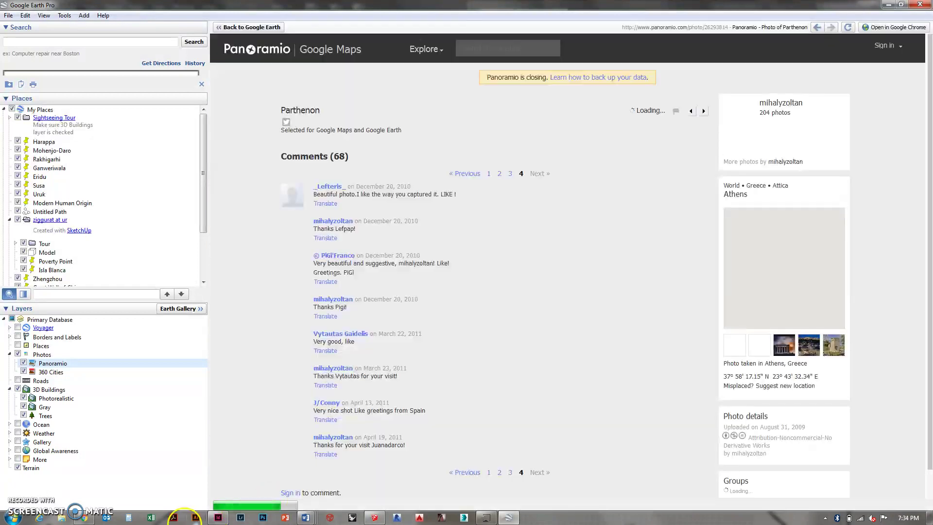
Switch to Chrome and run a Google image search for "parthenon".
left_click(92, 517)
left_click(646, 32)
type("so")
key("BackSpace")
key("BackSpace")
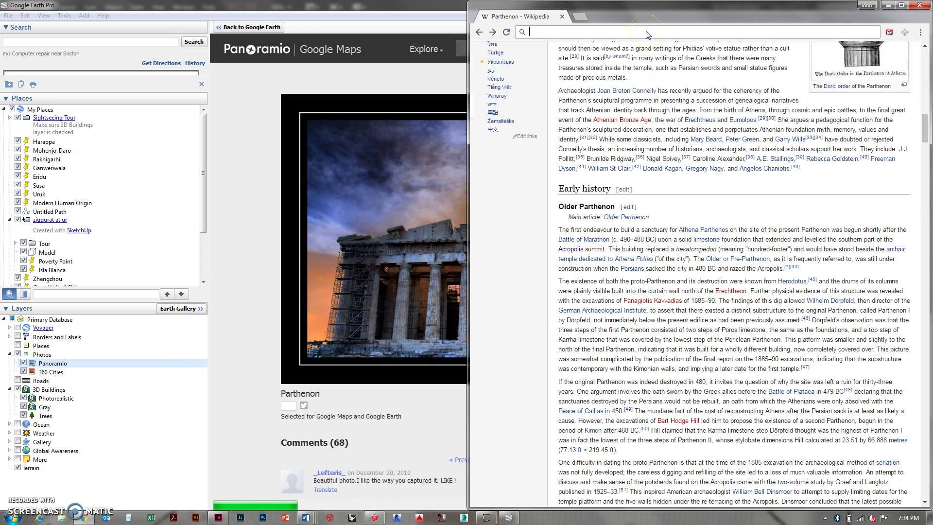
type("parthen")
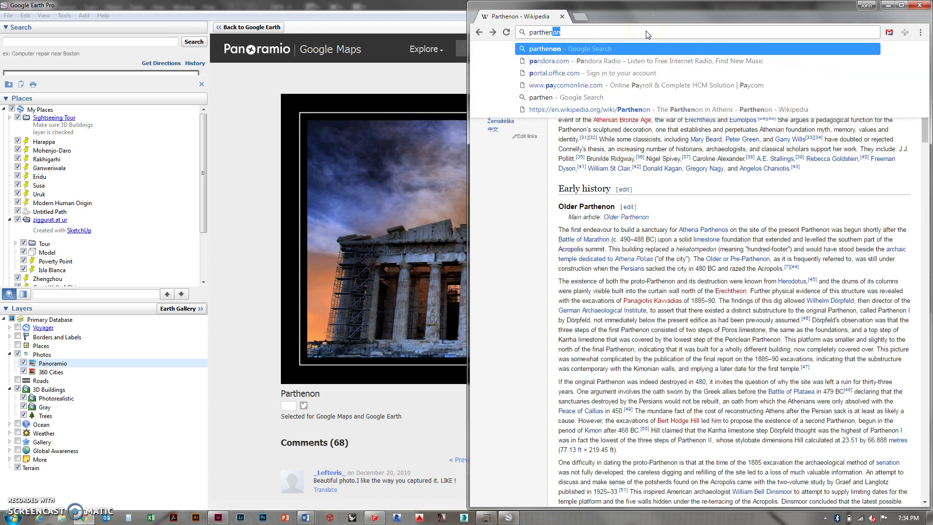
key("Return")
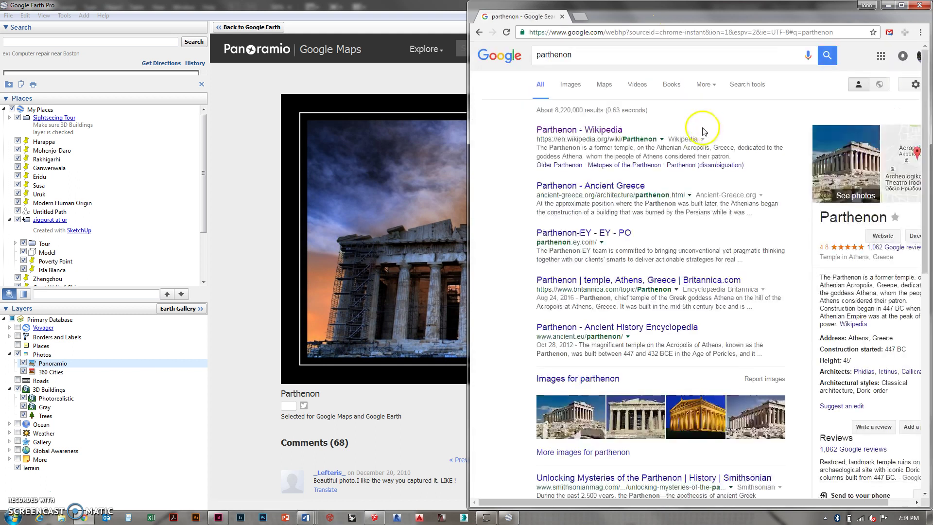
left_click(570, 84)
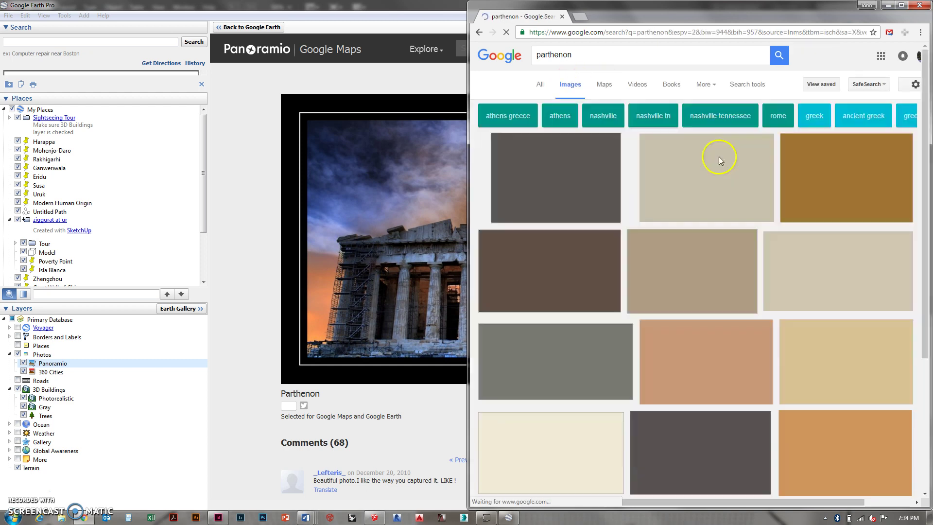
Look through the Parthenon image results, previewing the night shot with lightning as a candidate background.
scroll(778, 253, "down", 10)
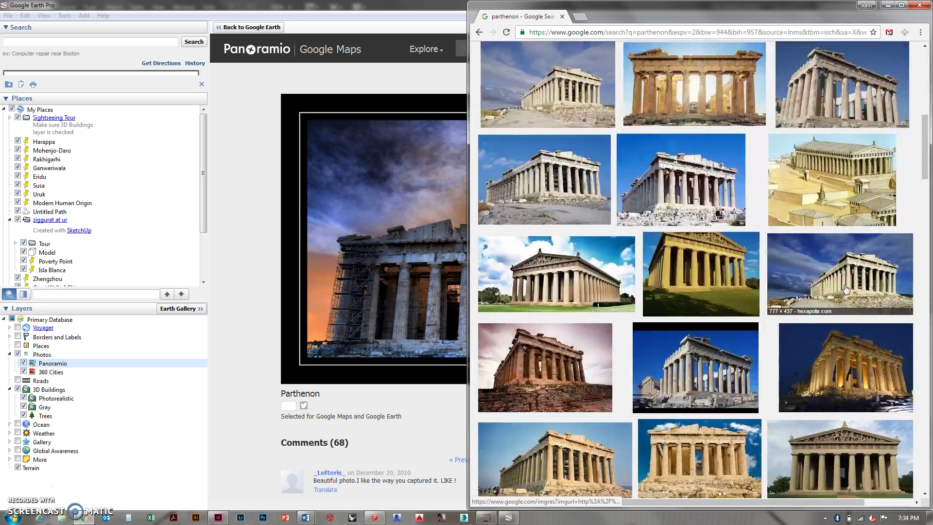
scroll(846, 289, "down", 6)
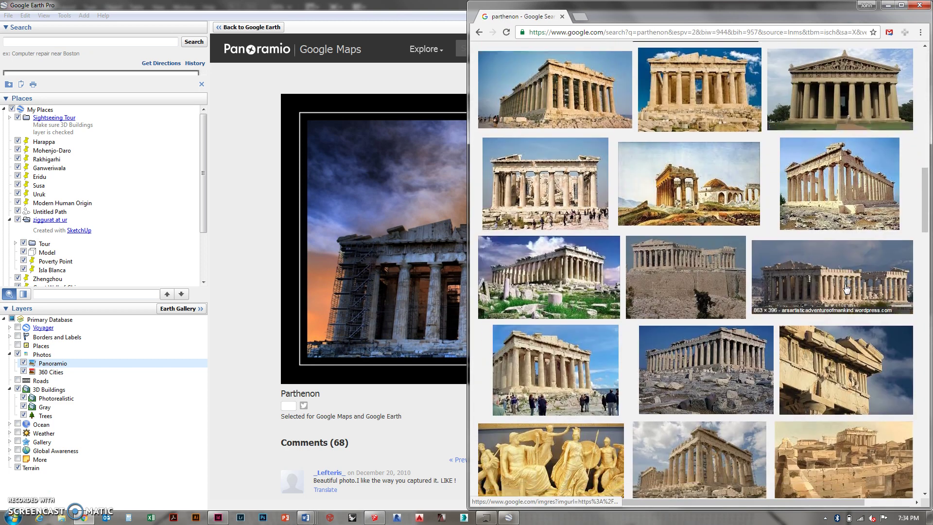
scroll(846, 288, "down", 5)
left_click(839, 223)
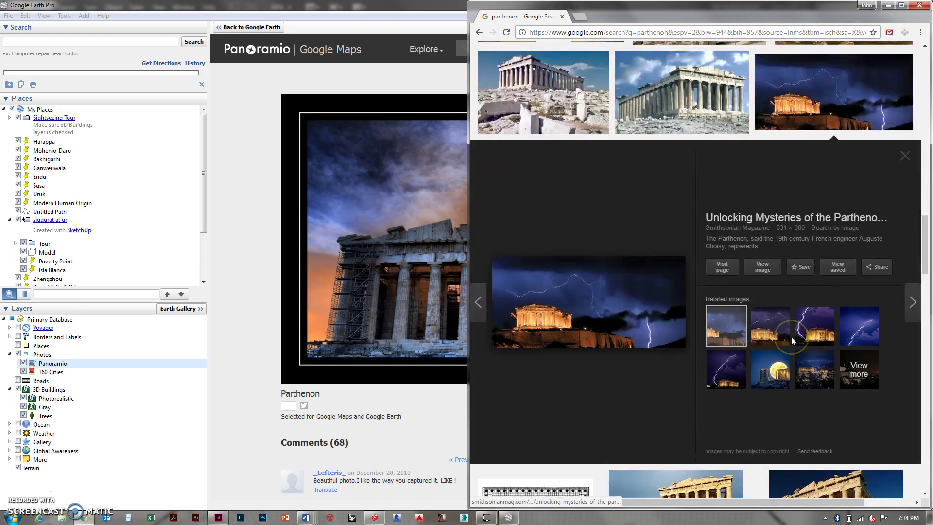
scroll(821, 374, "down", 5)
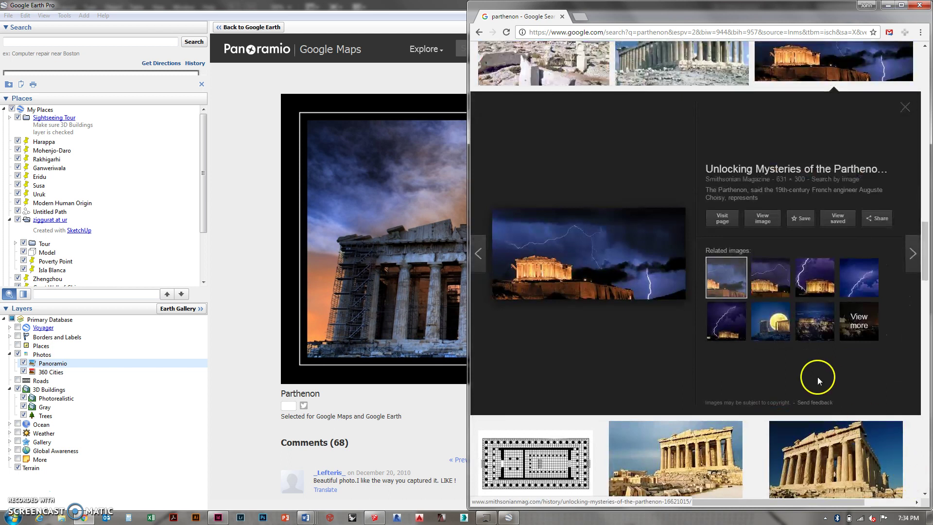
scroll(817, 377, "down", 5)
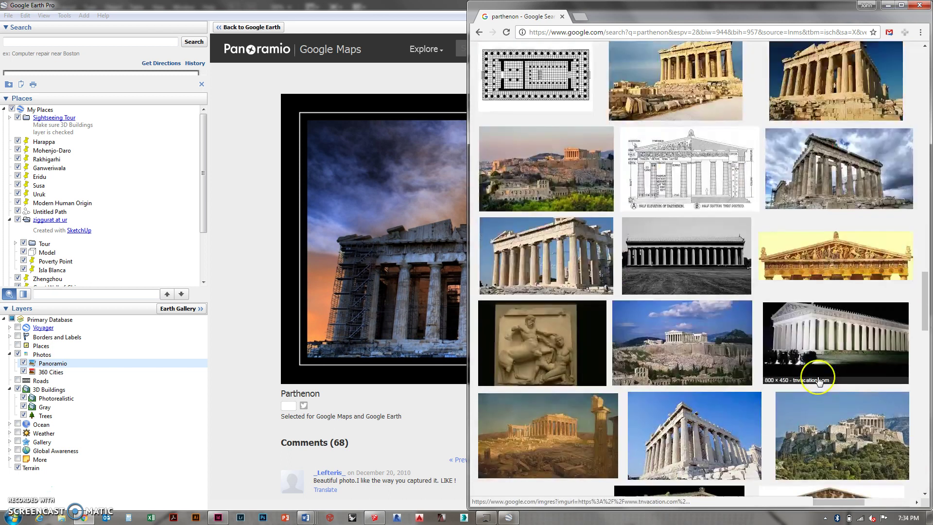
scroll(819, 381, "down", 4)
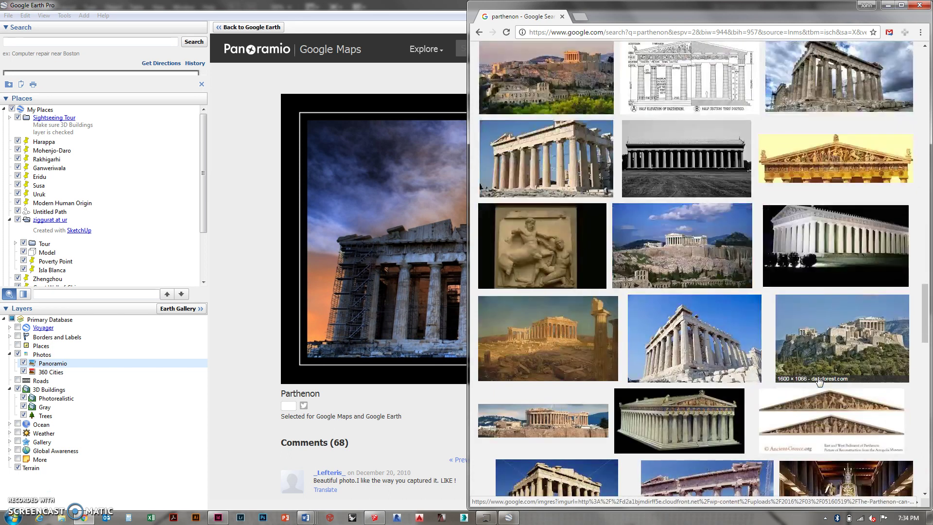
scroll(819, 381, "down", 1)
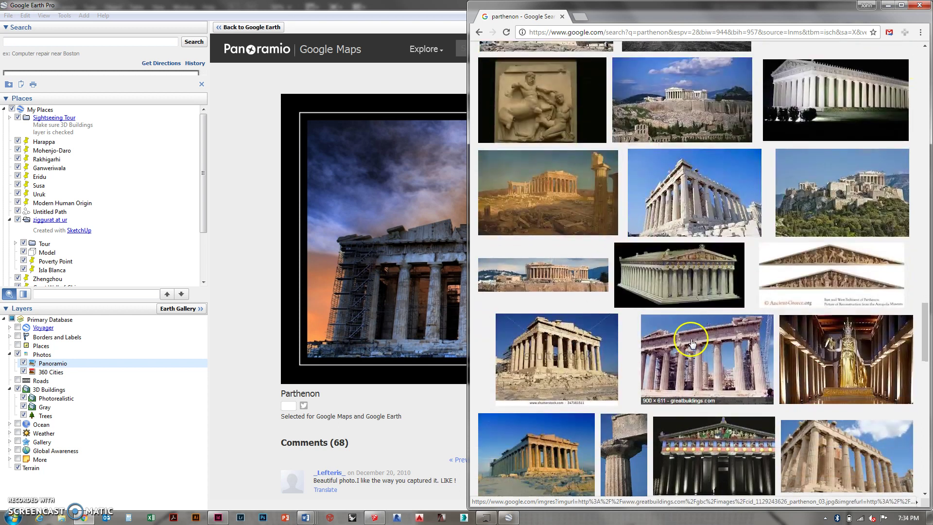
left_click(682, 286)
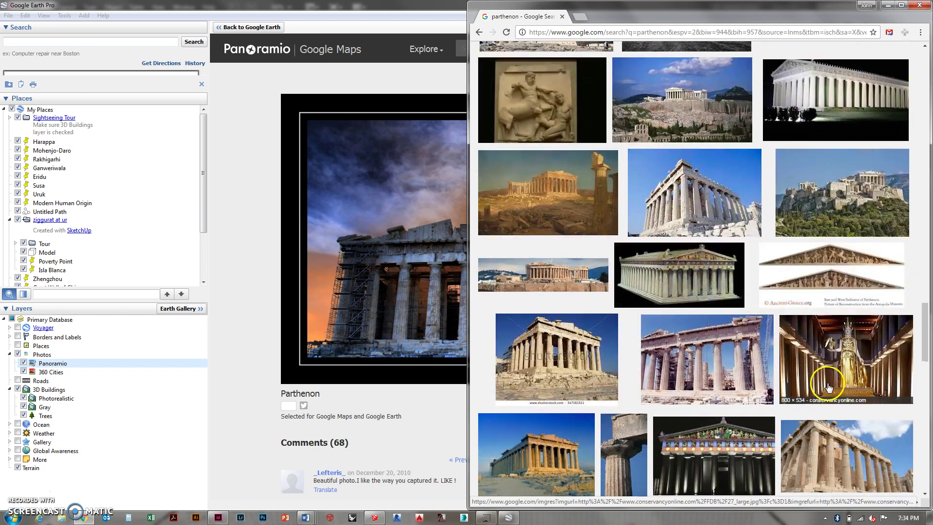
left_click(671, 261)
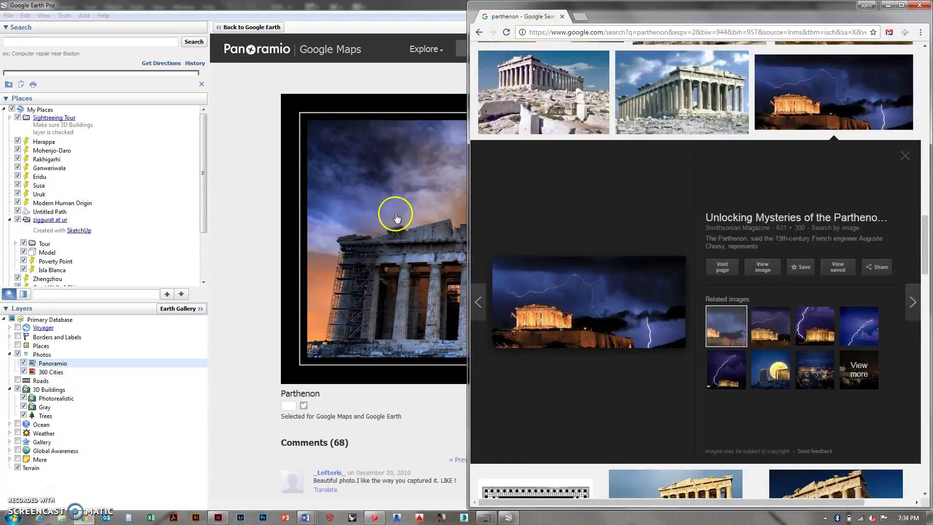
Open the lightning photo's Smithsonian page, go back to the results, and view the image file in its own tab.
left_click(613, 314)
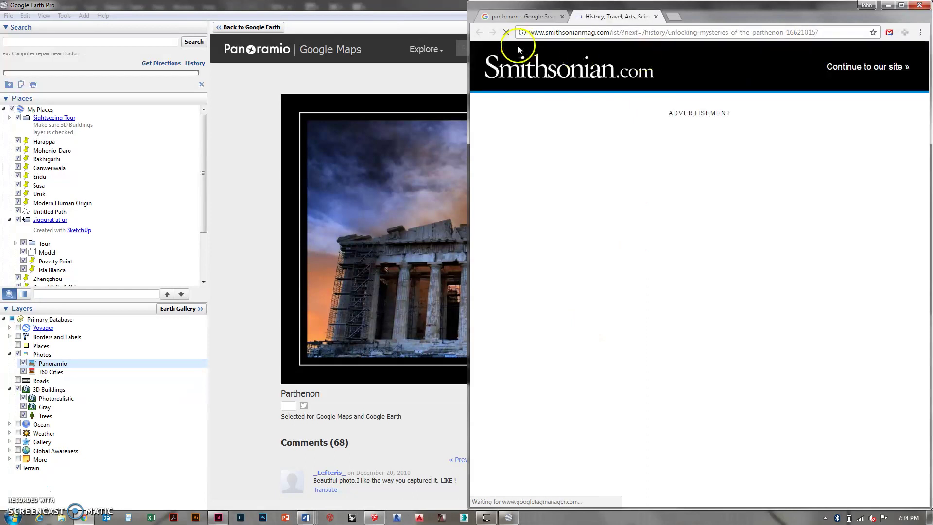
left_click(534, 16)
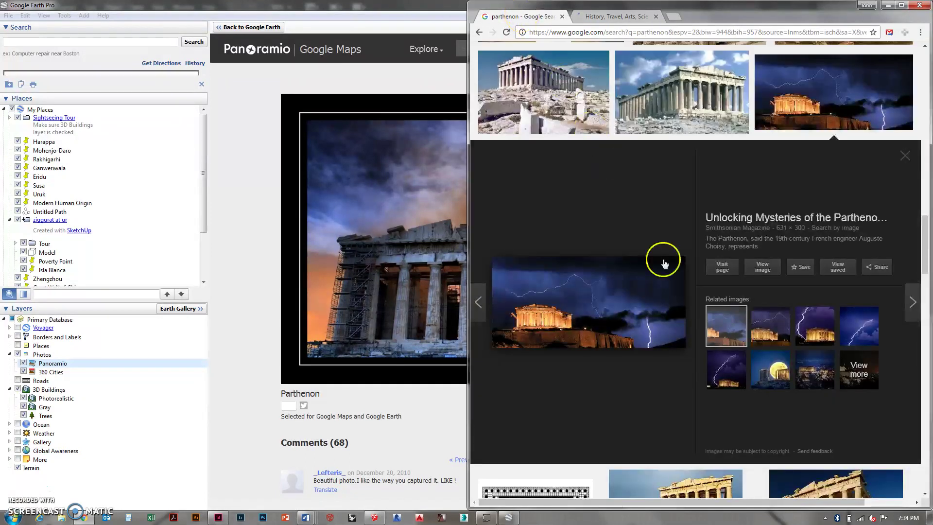
left_click(762, 266)
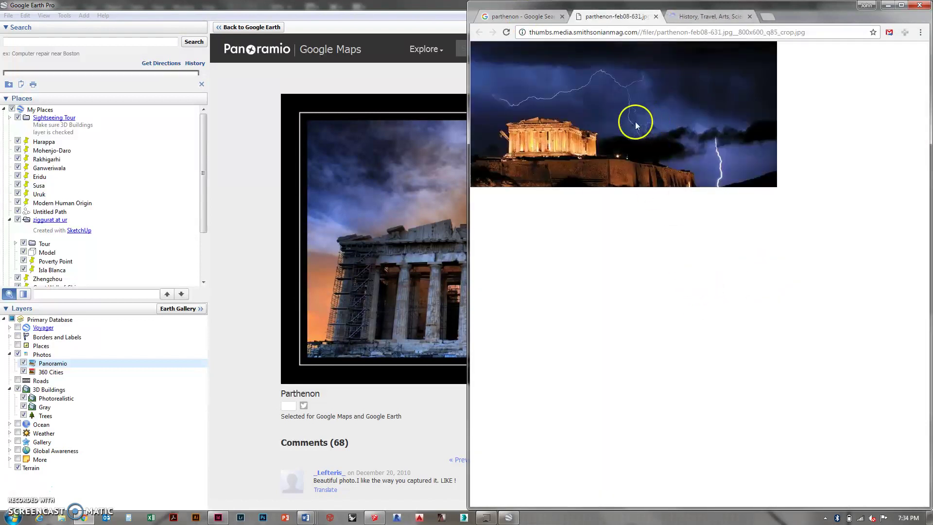
right_click(645, 124)
Return to Google Earth Pro, enlarge the sunset Parthenon photo in the photo explorer, and copy the image.
left_click(349, 208)
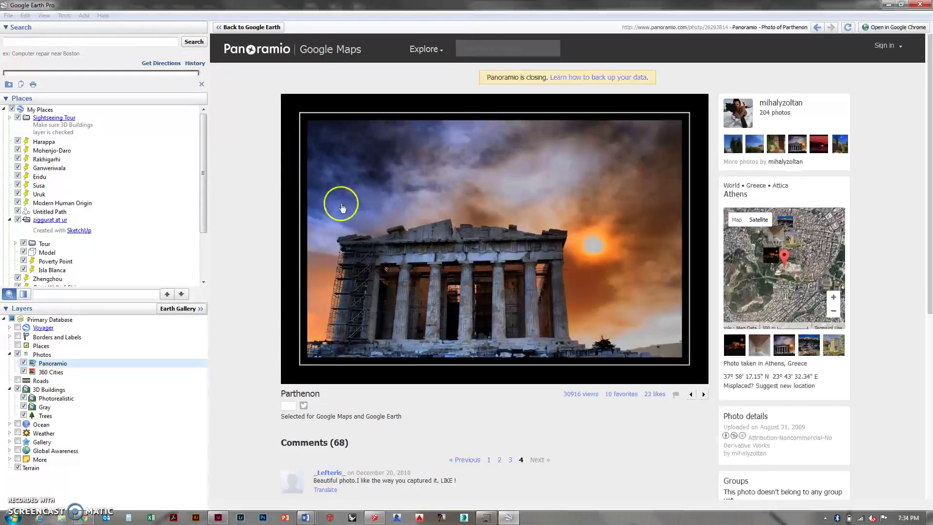
left_click(525, 330)
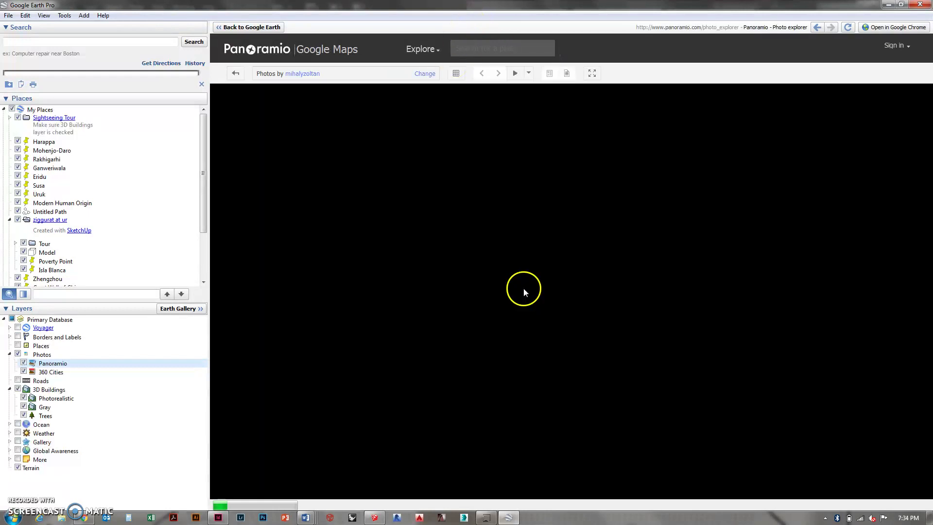
right_click(524, 289)
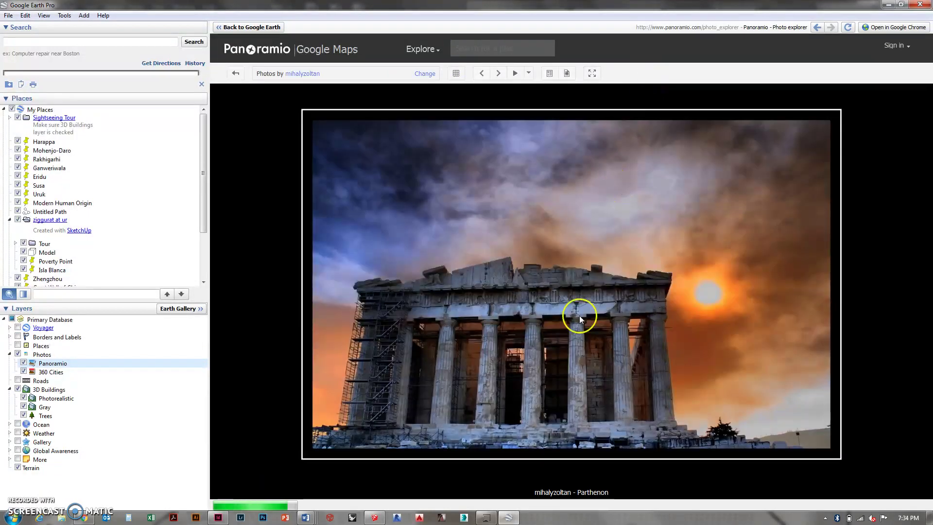
right_click(580, 317)
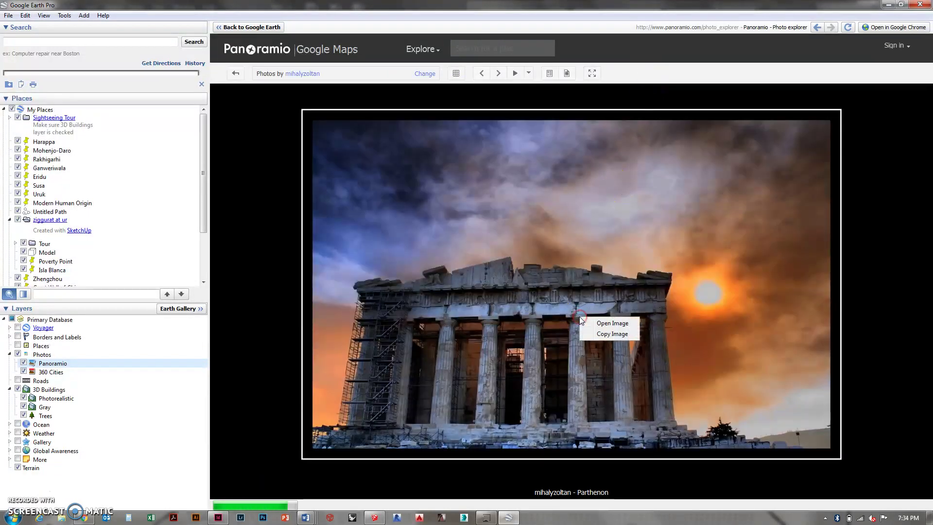
left_click(600, 338)
Switch to InDesign, replace the spread's dark placeholder rectangle with the copied sunset Parthenon photo, and send the photo to the back.
left_click(217, 518)
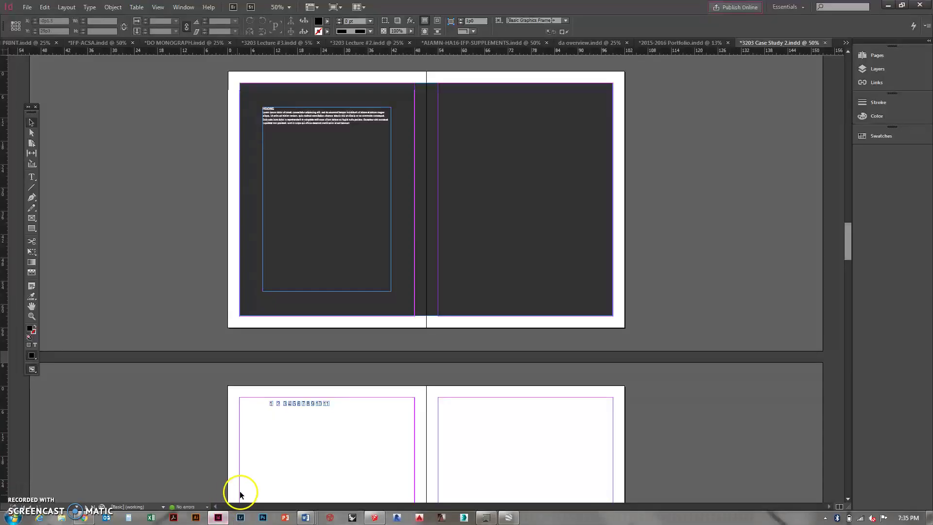
left_click(532, 209)
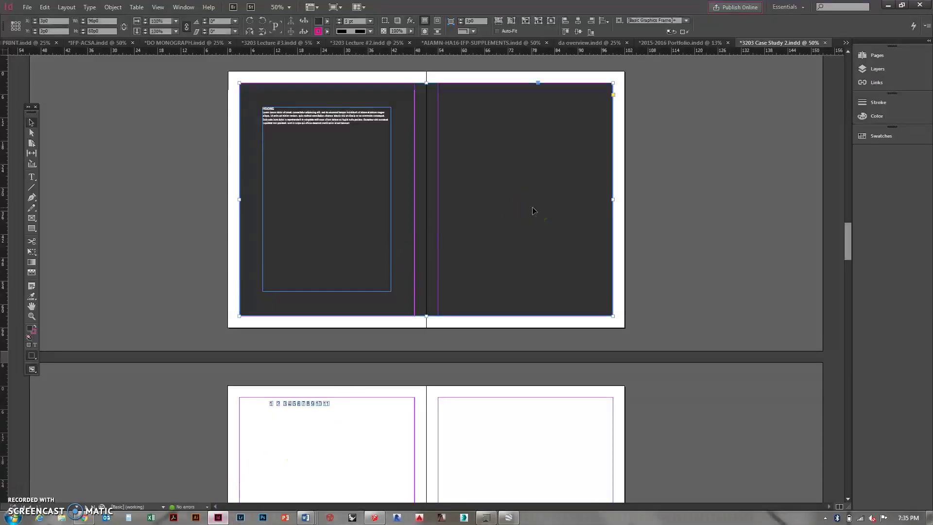
key("ctrl+v")
left_click(490, 231)
right_click(532, 260)
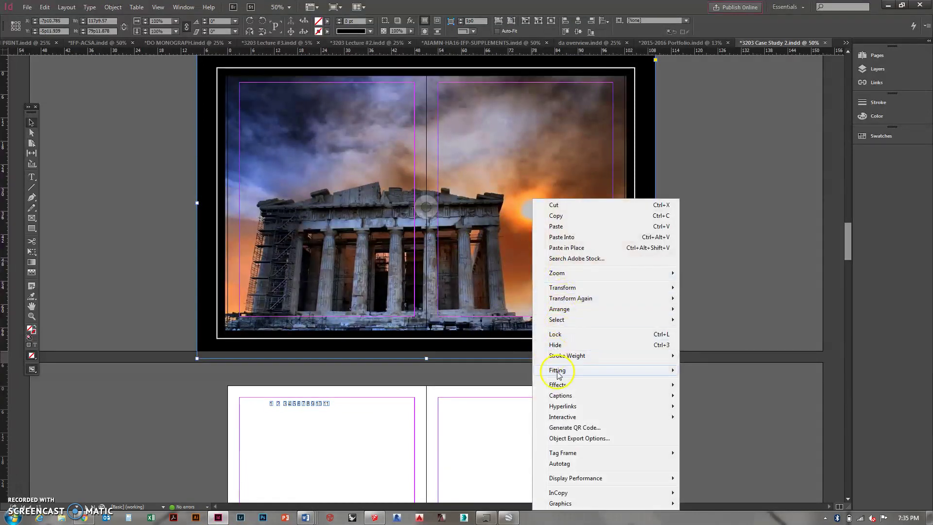
mouse_move(573, 309)
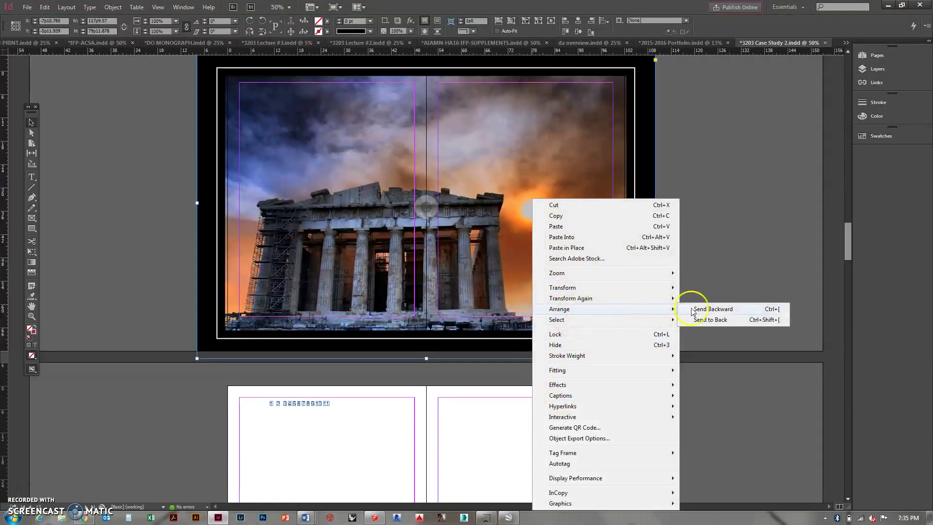
left_click(709, 320)
Crop the sunset photo's frame to the spread's outer margins and reposition the image within the frame.
left_click(551, 250)
left_click(340, 313)
left_click(303, 287)
left_click(202, 349)
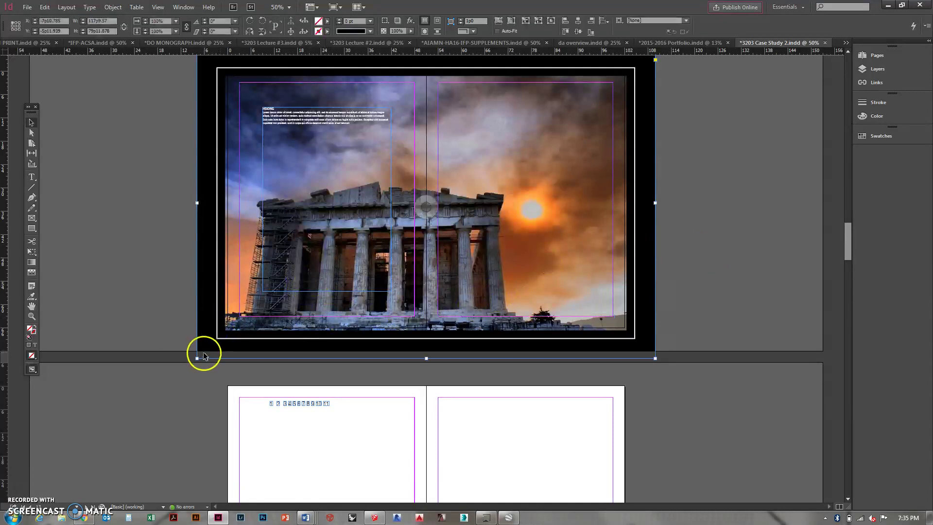
left_click_drag(197, 353, 240, 318)
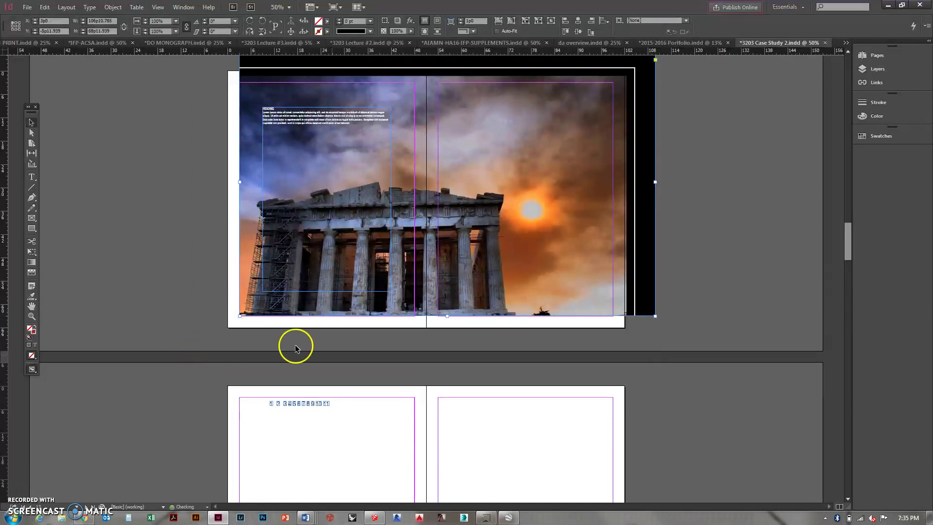
scroll(593, 266, "up", 3)
left_click_drag(655, 123, 613, 157)
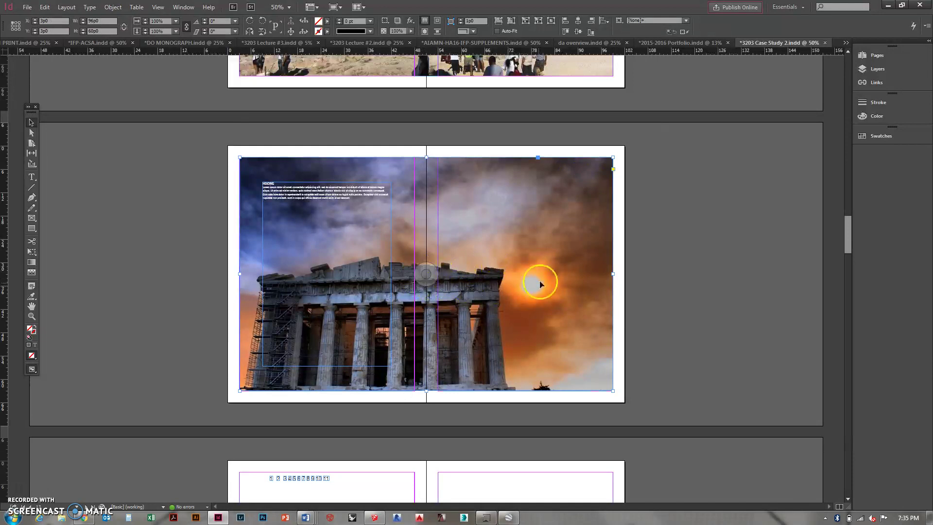
mouse_move(427, 275)
left_mouse_down()
mouse_move(454, 263)
mouse_move(466, 241)
mouse_move(431, 270)
mouse_move(458, 228)
mouse_move(462, 243)
mouse_move(466, 236)
mouse_move(457, 252)
mouse_move(419, 277)
mouse_move(427, 283)
mouse_move(416, 274)
left_mouse_up()
left_click(716, 300)
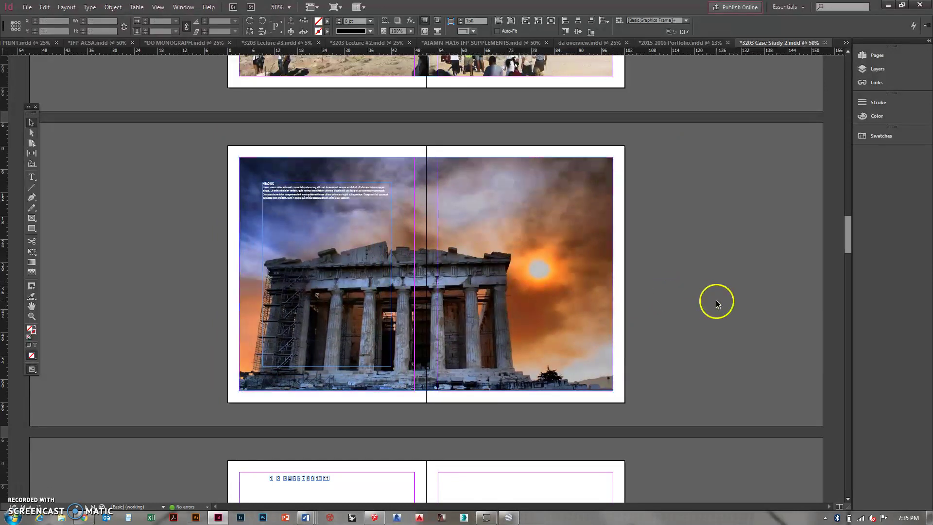
Switch to Chrome and go back from the Parthenon image results to the Wikipedia article on the Parthenon.
left_click(84, 517)
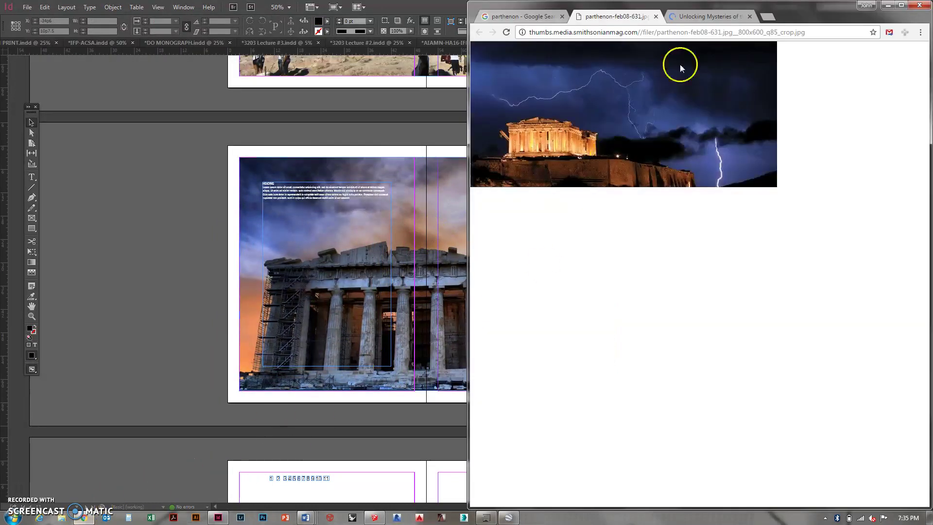
left_click(534, 17)
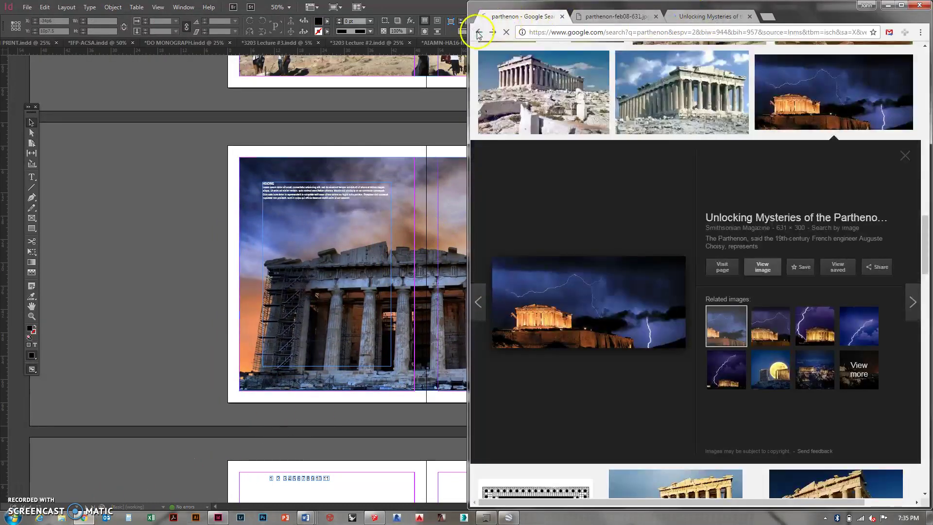
right_click(478, 32)
left_click(563, 117)
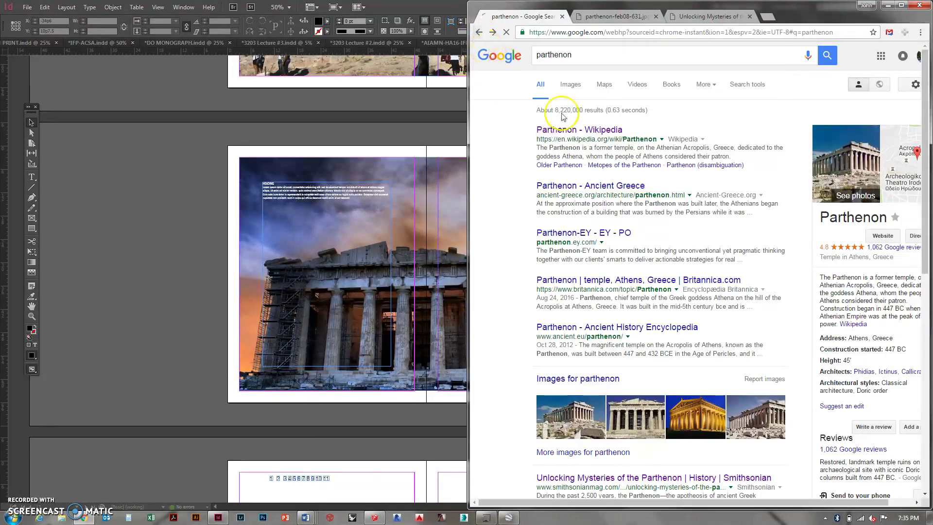
Find the Function section of the Parthenon article and copy its first paragraph.
scroll(686, 223, "up", 20)
scroll(687, 223, "down", 1)
scroll(686, 223, "up", 3)
scroll(687, 225, "down", 2)
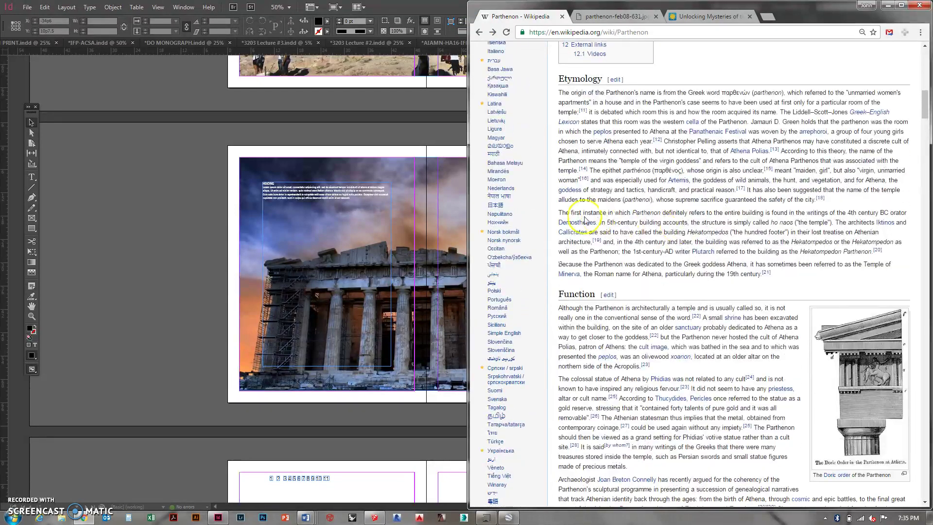
scroll(608, 250, "down", 3)
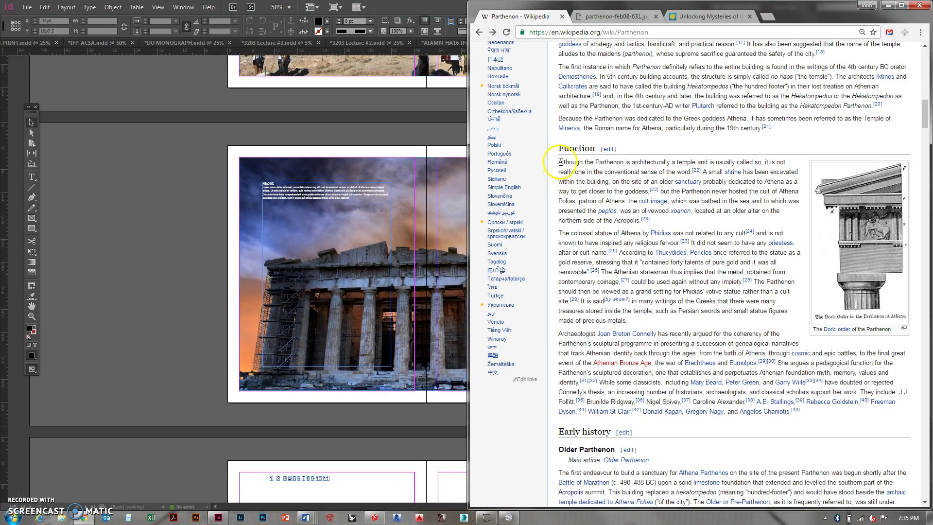
left_click_drag(560, 161, 660, 217)
key("ctrl+c")
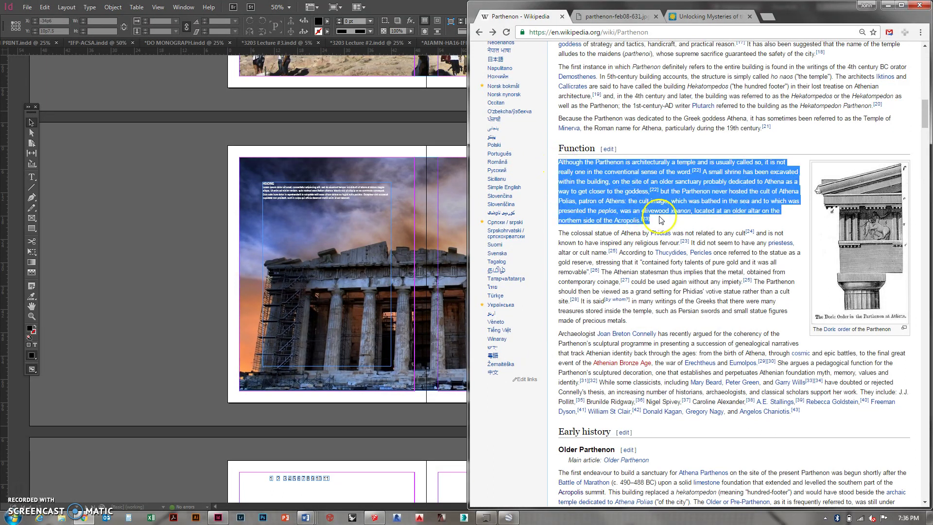
In InDesign, replace the sunset spread's placeholder body text with the copied paragraph and change its heading to "TEMPLE / SANCTUARY".
left_click(323, 184)
scroll(291, 185, "up", 1)
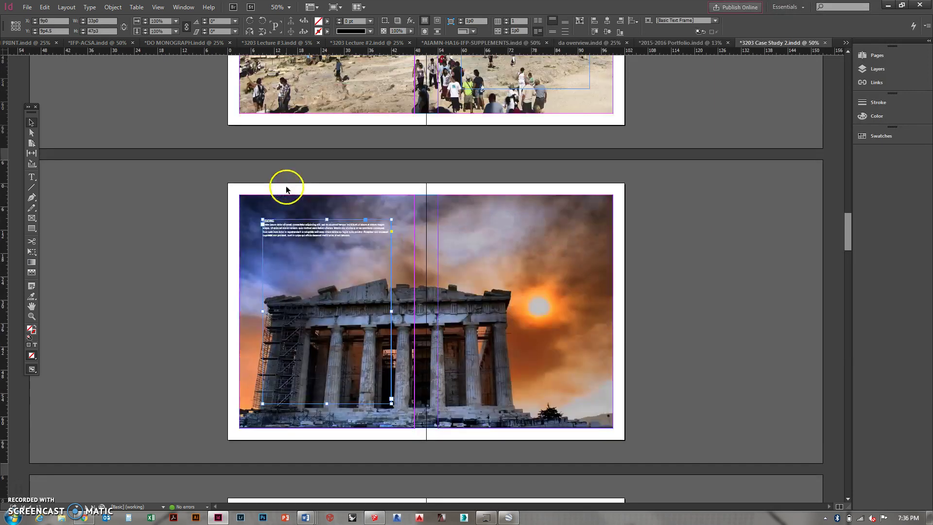
scroll(285, 221, "up", 4)
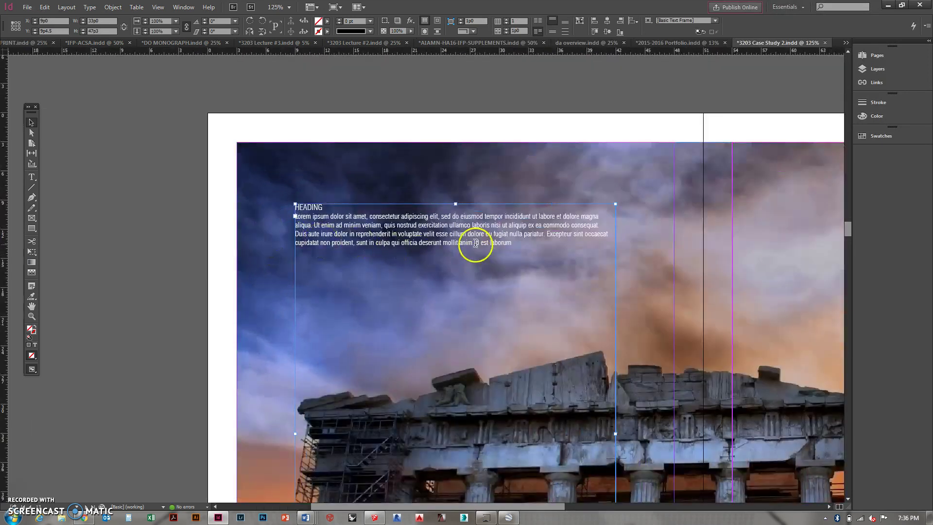
double_click(475, 242)
left_click_drag(511, 242, 286, 213)
key("ctrl+v")
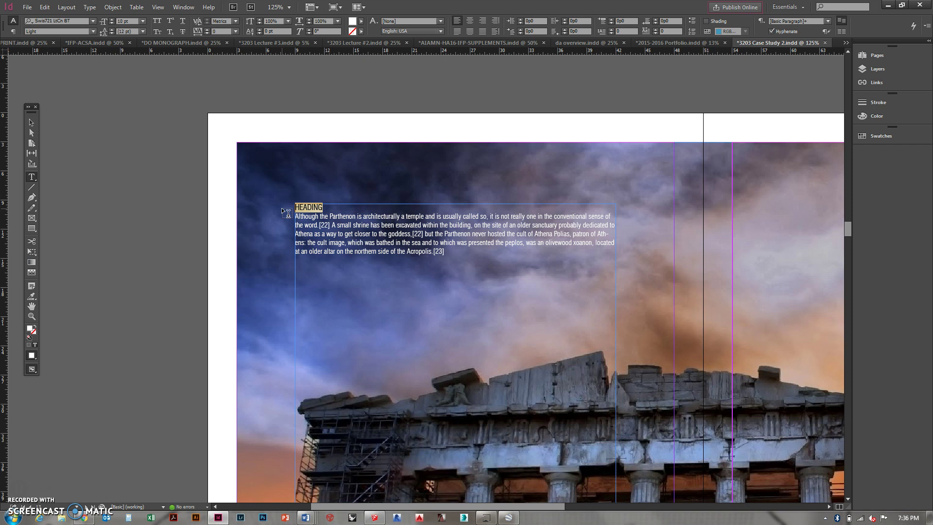
type("TEMPLE / SANCTUARY")
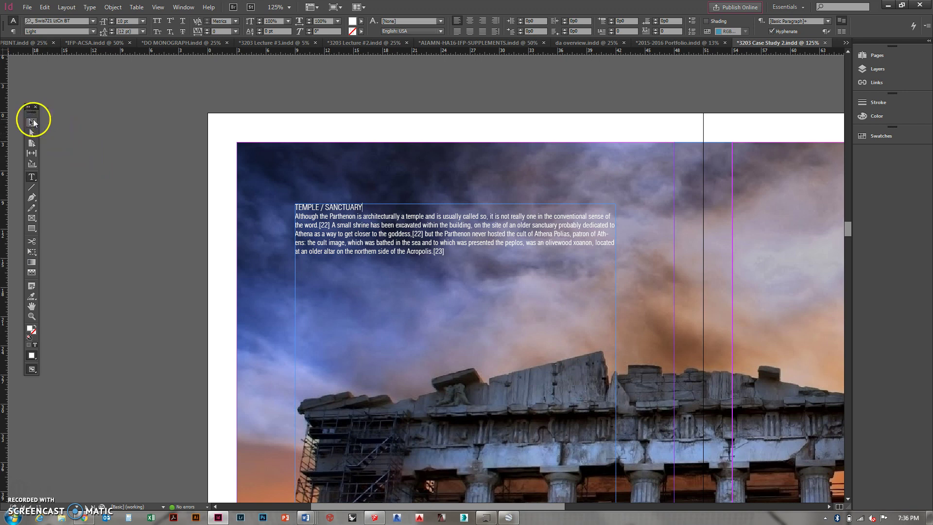
left_click(32, 121)
Go to the plan spread with the numbered room legend below the sunset photo, and switch to SketchUp Pro.
key("ctrl+minus")
key("ctrl+minus")
key("ctrl+minus")
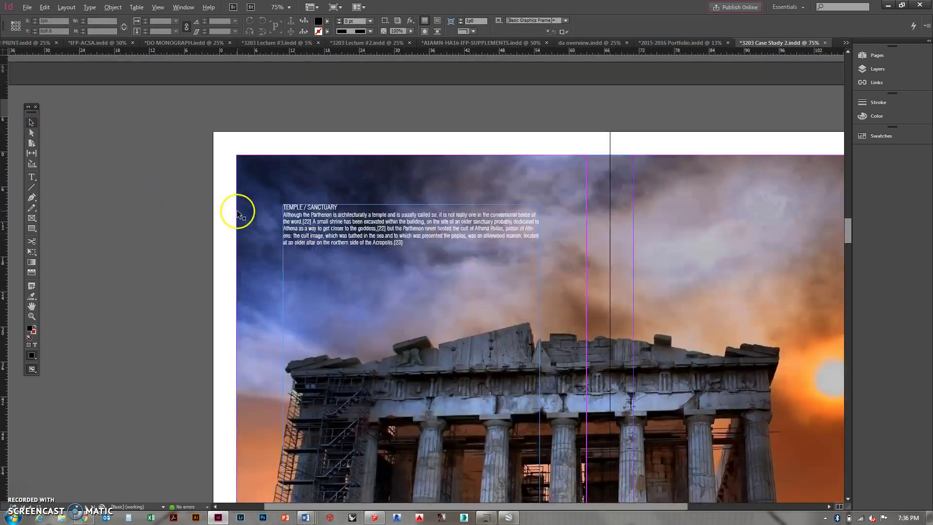
scroll(580, 235, "down", 2)
scroll(631, 279, "up", 4)
scroll(632, 281, "down", 6)
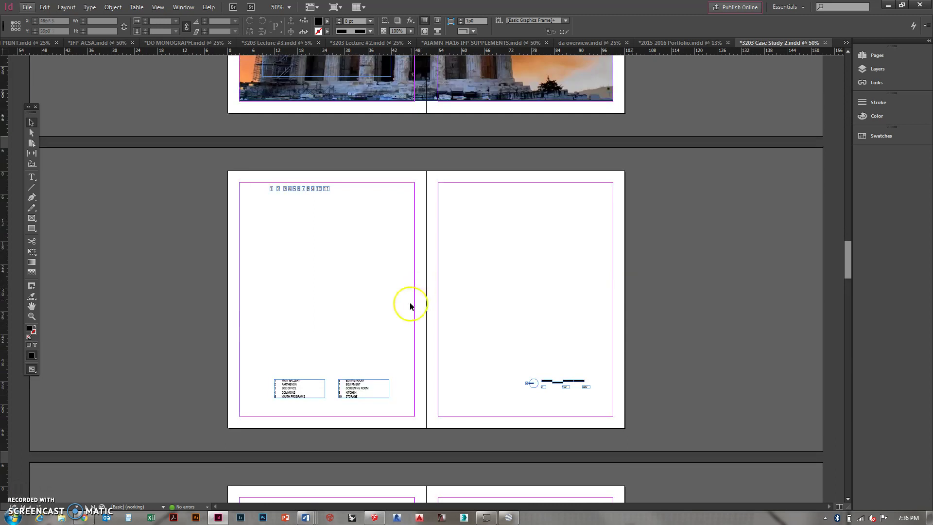
left_click(375, 518)
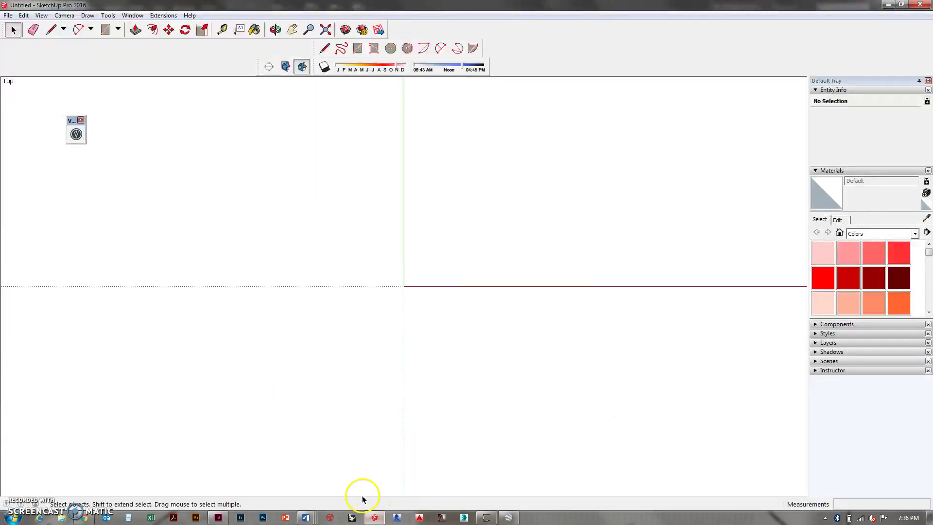